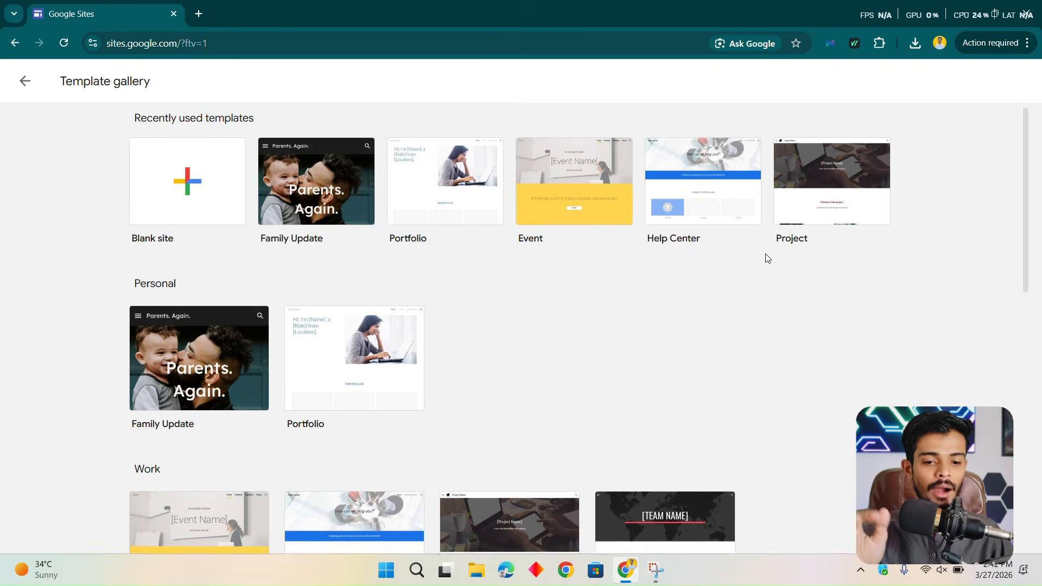
- Look through the template gallery and create a new blank site
scroll(753, 259, "down", 8)
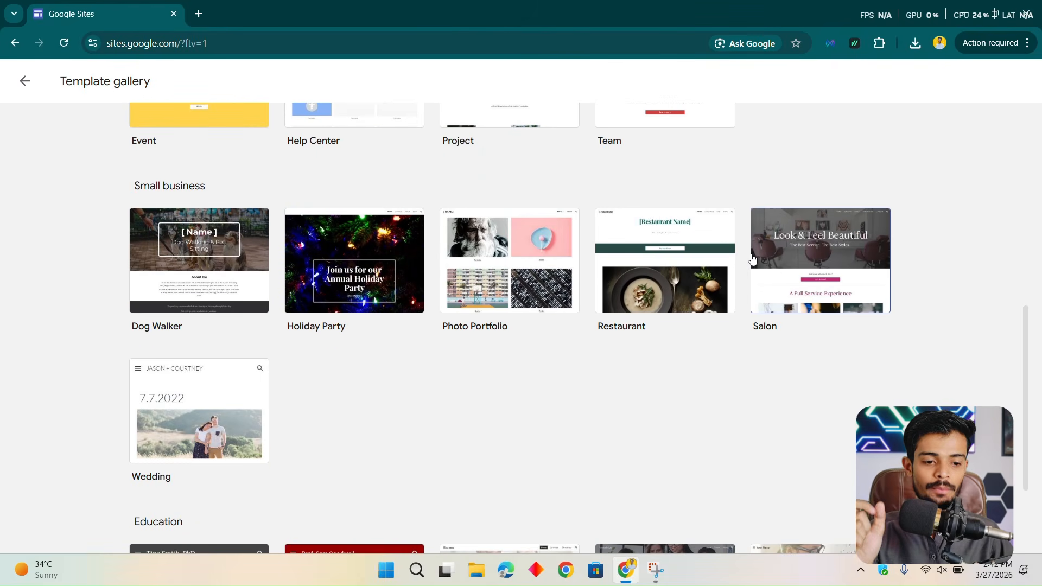
scroll(568, 251, "up", 10)
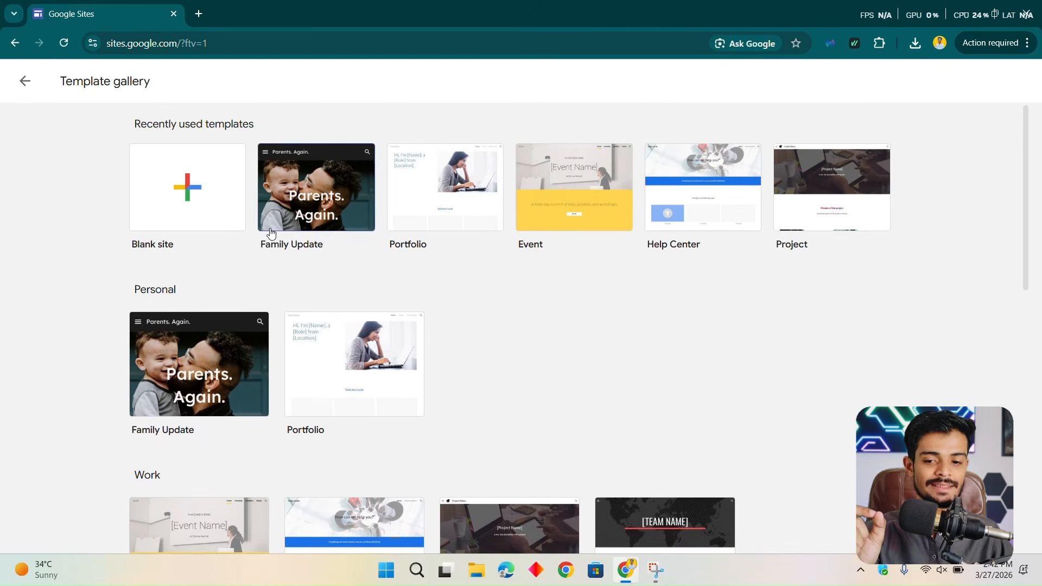
left_click(210, 212)
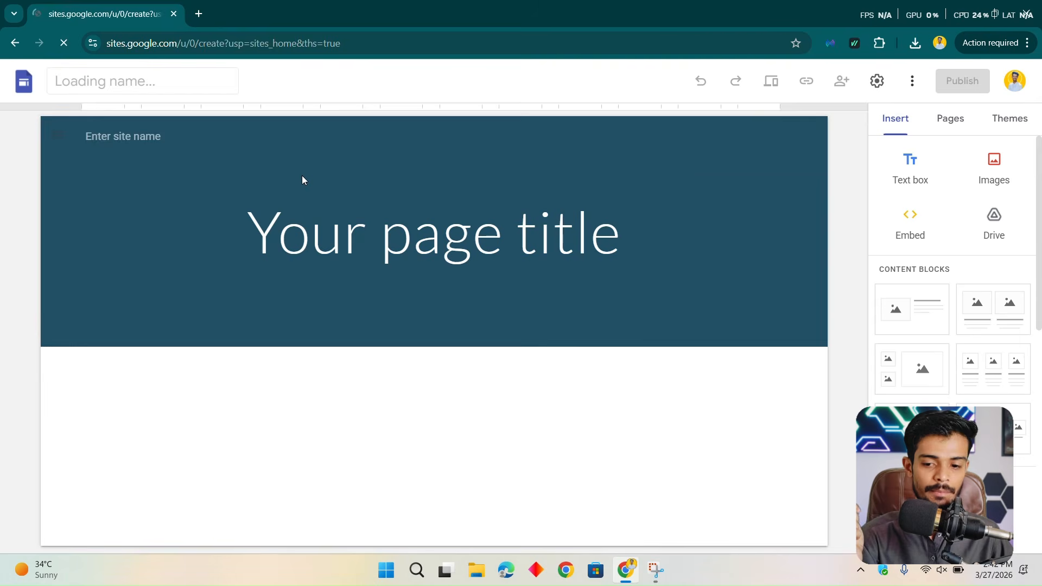
- Replace the page title in the header with "zoraintech meta ads expert"
left_click(298, 220)
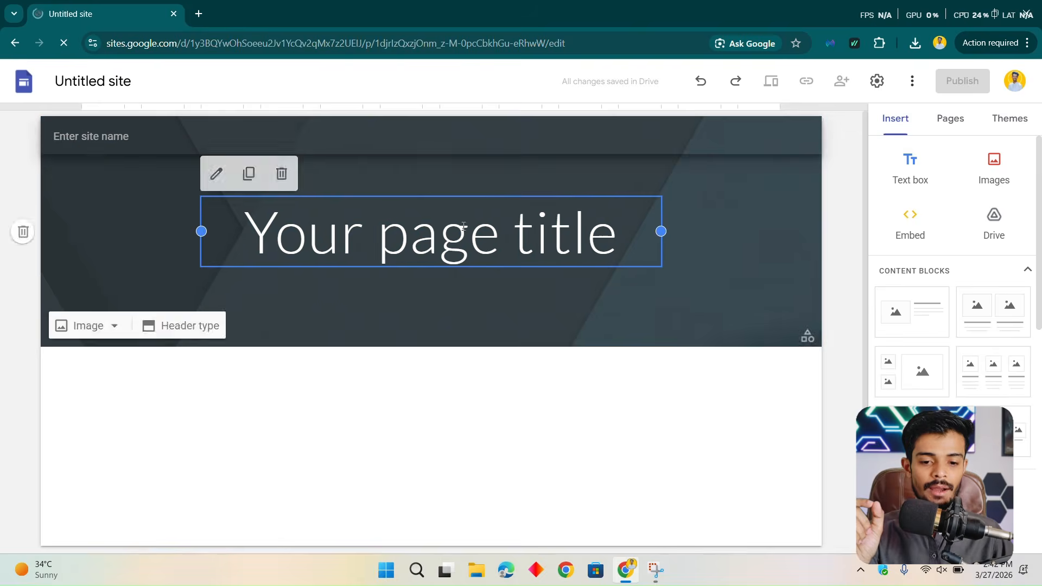
left_click_drag(273, 225, 572, 228)
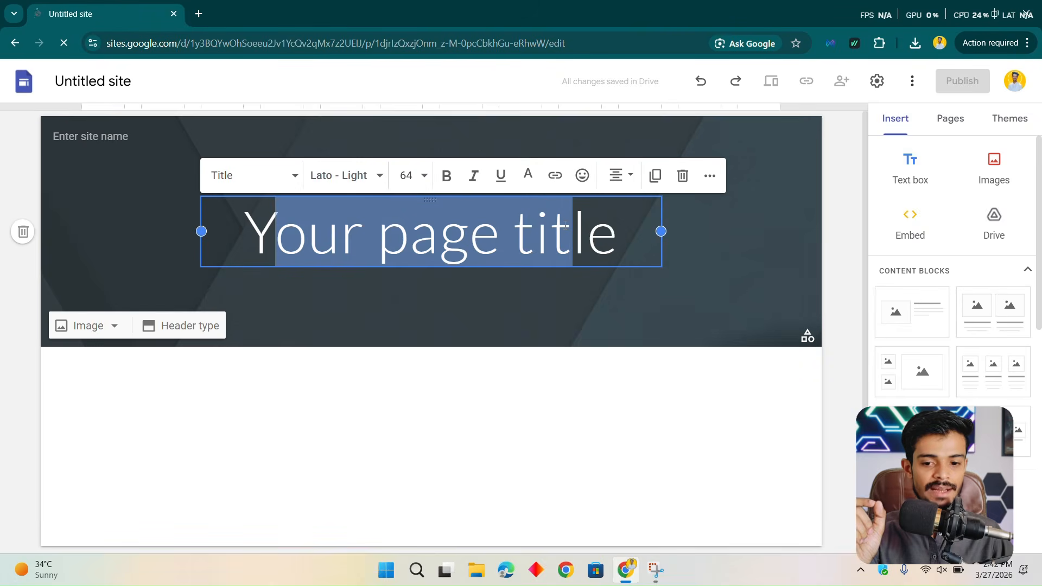
triple_click(571, 227)
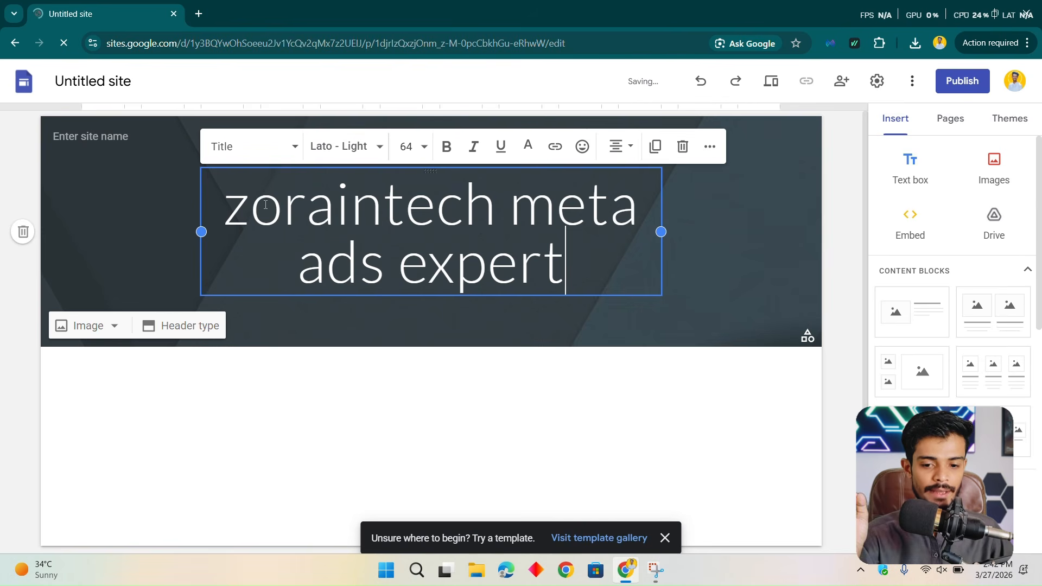
left_click_drag(265, 205, 427, 205)
scroll(649, 435, "down", 1)
left_click(685, 324)
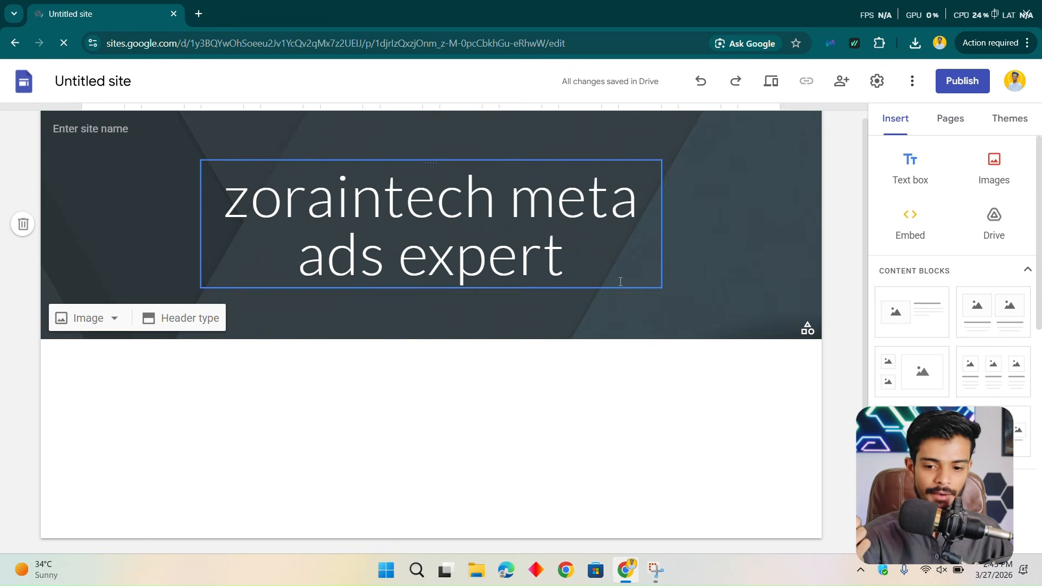
- Insert the content block with two images and captions below the header, and add a divider under it
mouse_move(79, 332)
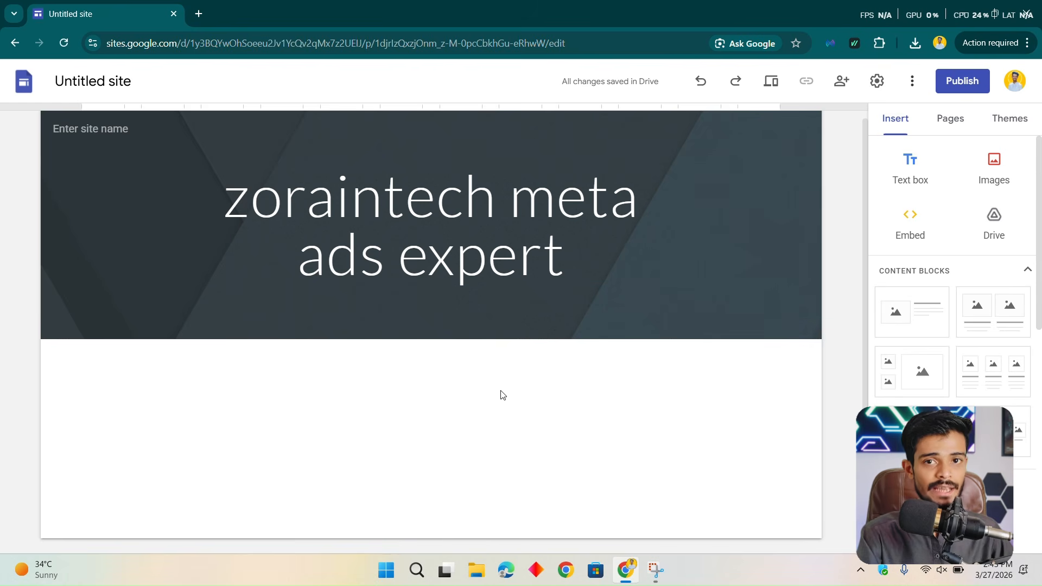
left_click(995, 326)
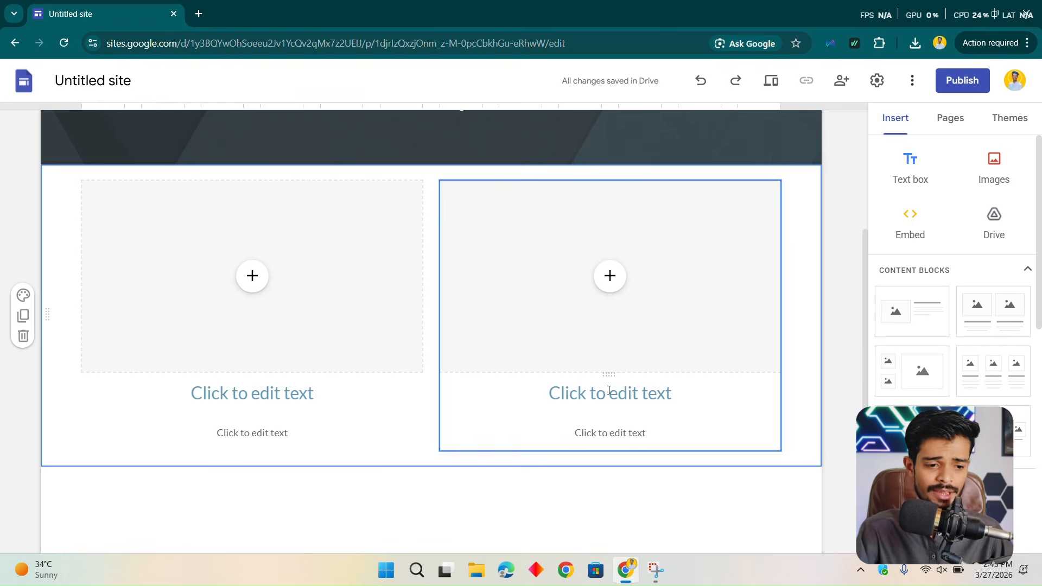
scroll(581, 308, "down", 1)
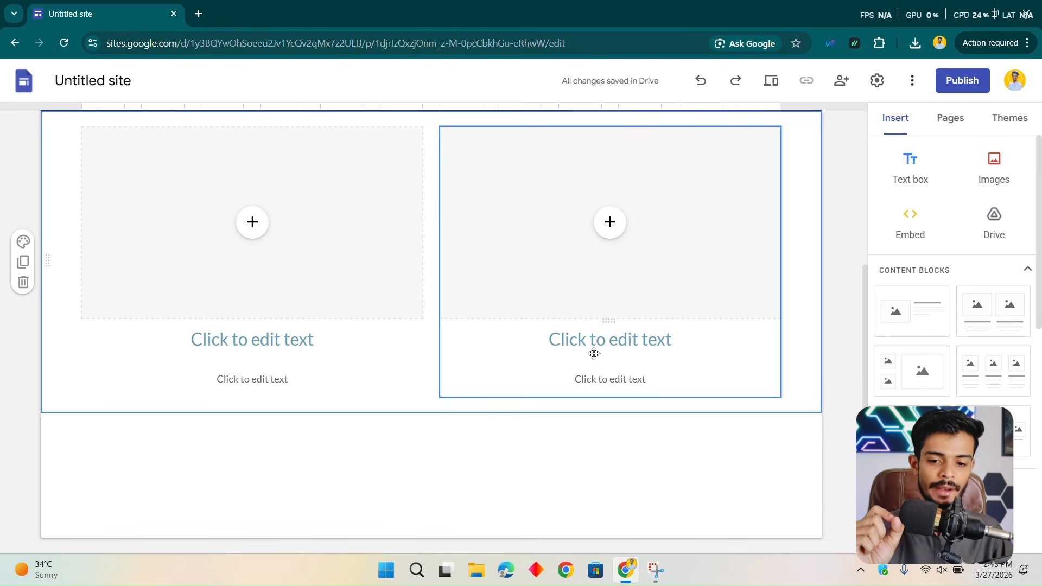
scroll(924, 311, "down", 5)
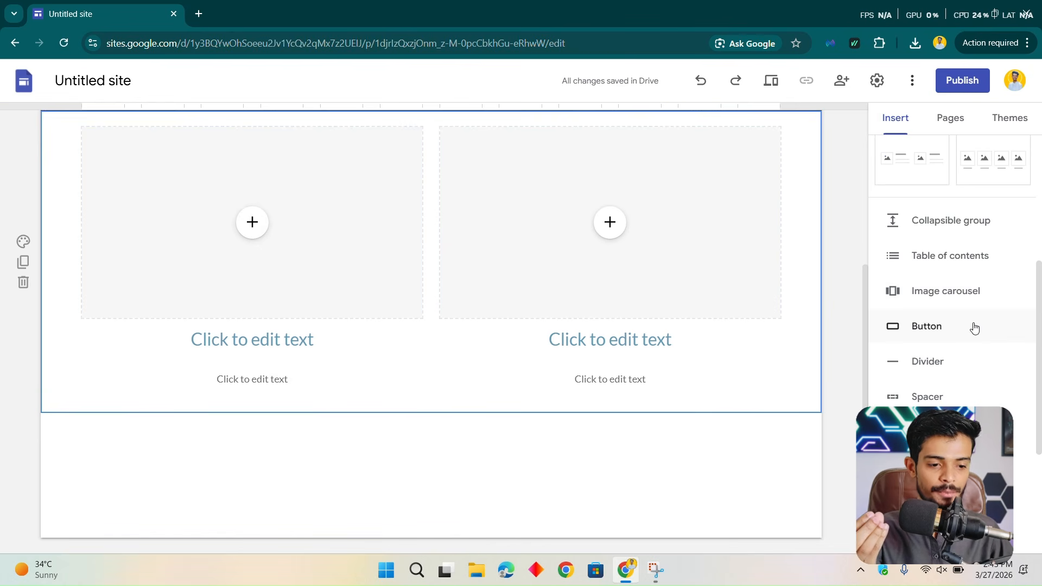
left_click(943, 363)
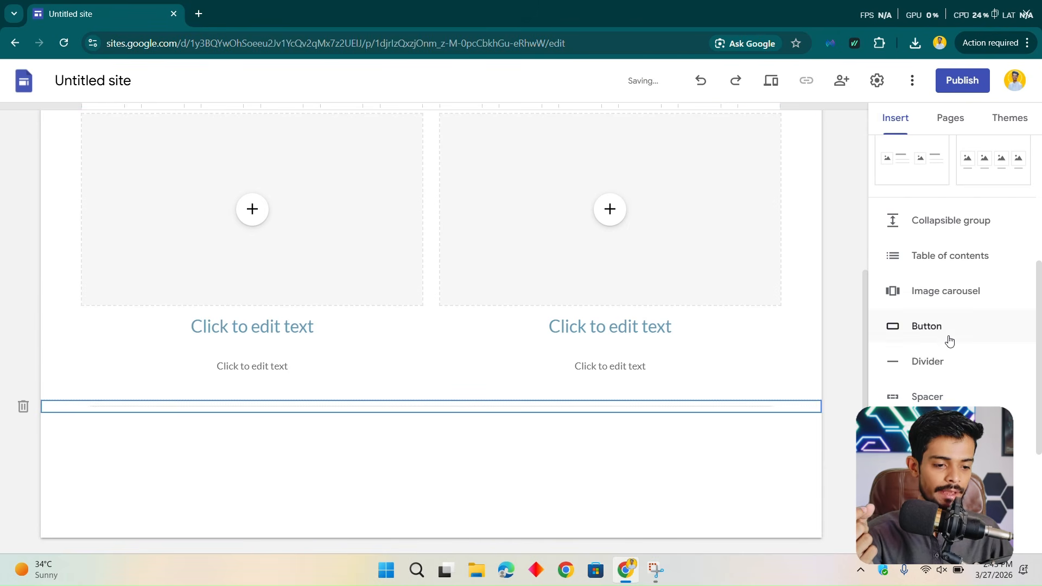
scroll(949, 341, "down", 2)
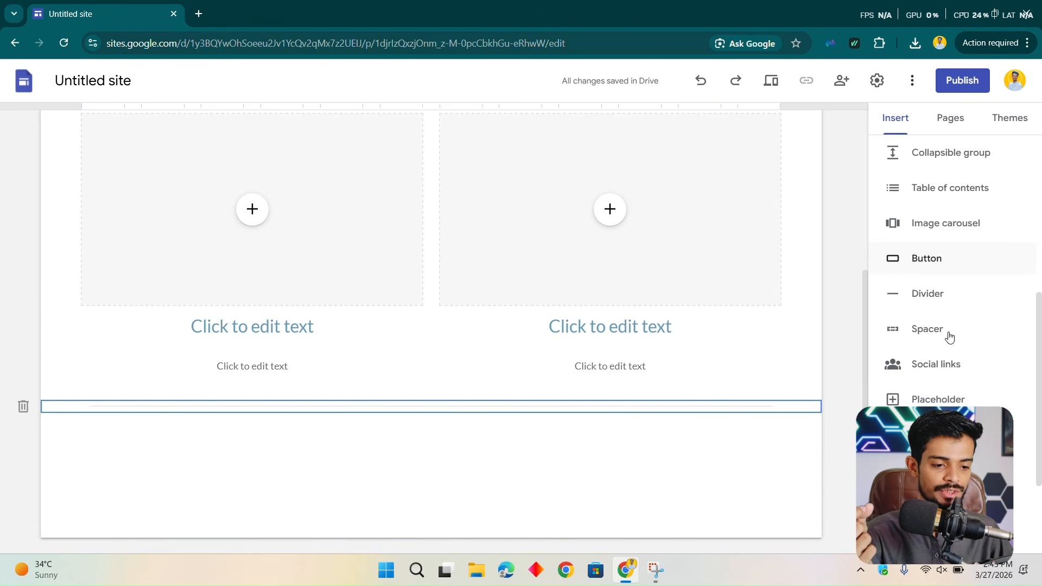
left_click(949, 365)
left_click(581, 448)
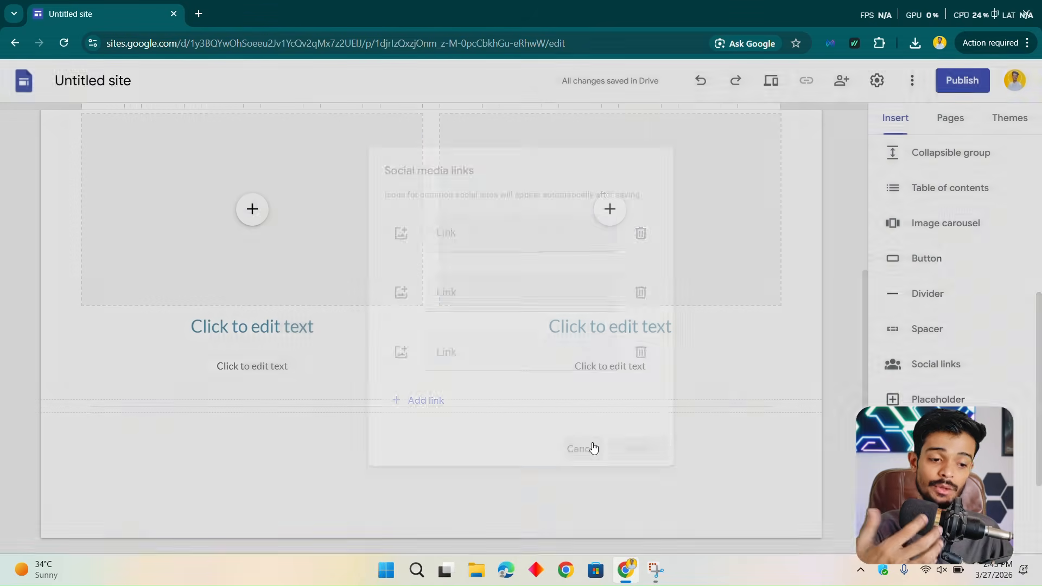
- Review the remaining insertable elements and open the YouTube video picker
scroll(945, 299, "down", 3)
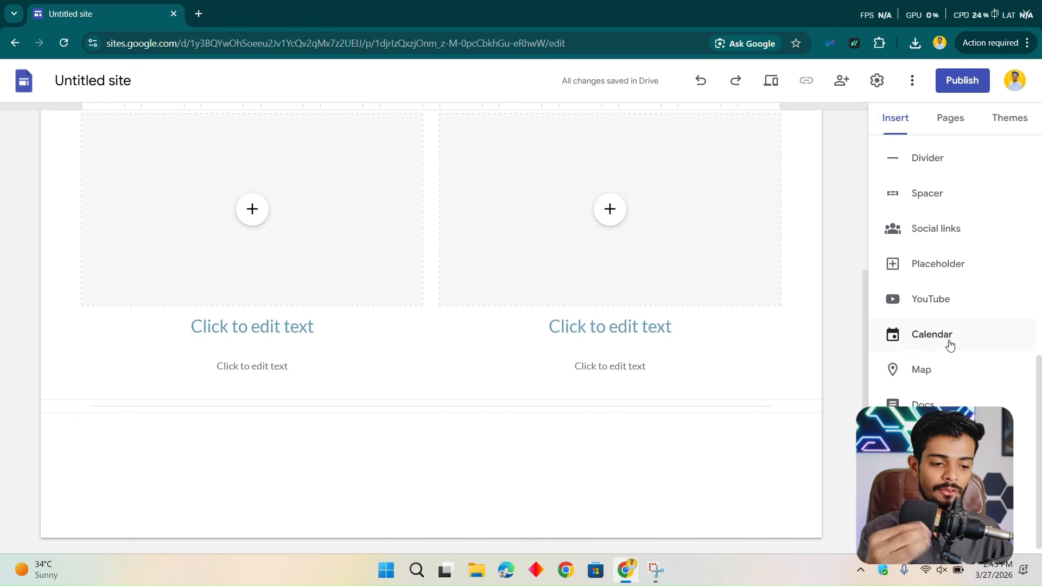
scroll(995, 388, "down", 1)
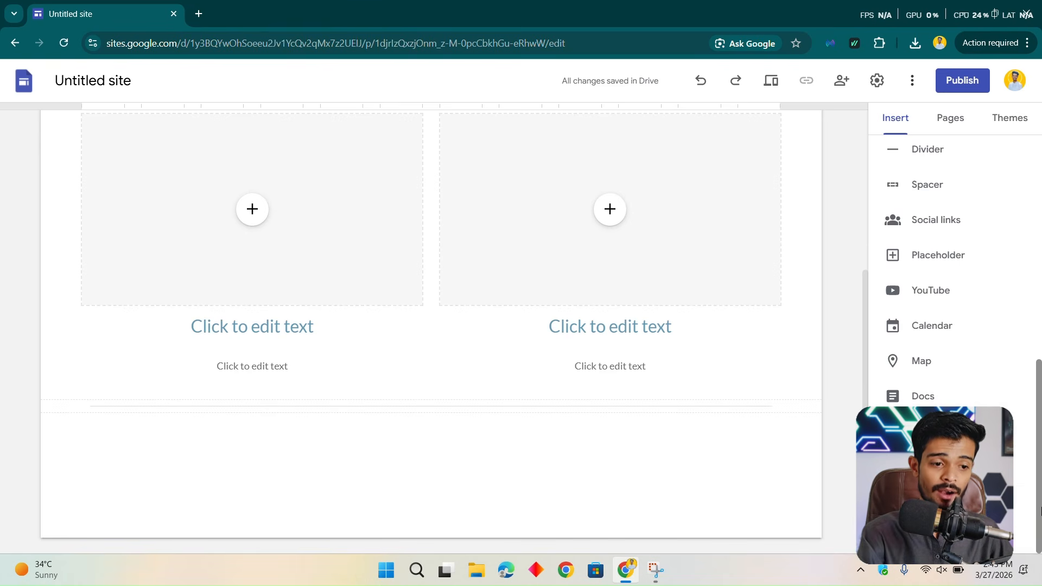
scroll(1035, 383, "up", 3)
scroll(1035, 378, "up", 3)
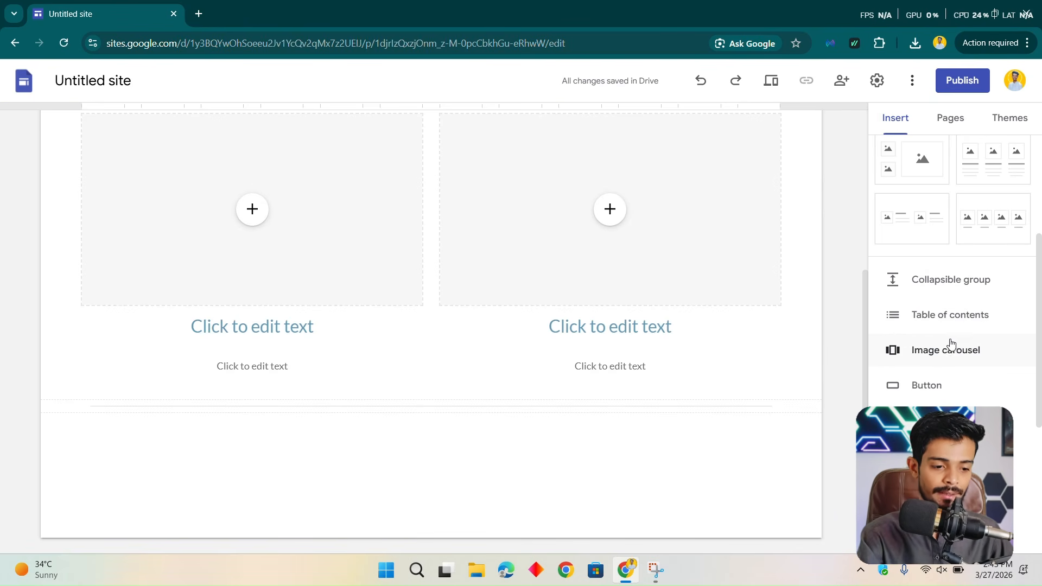
scroll(986, 316, "up", 2)
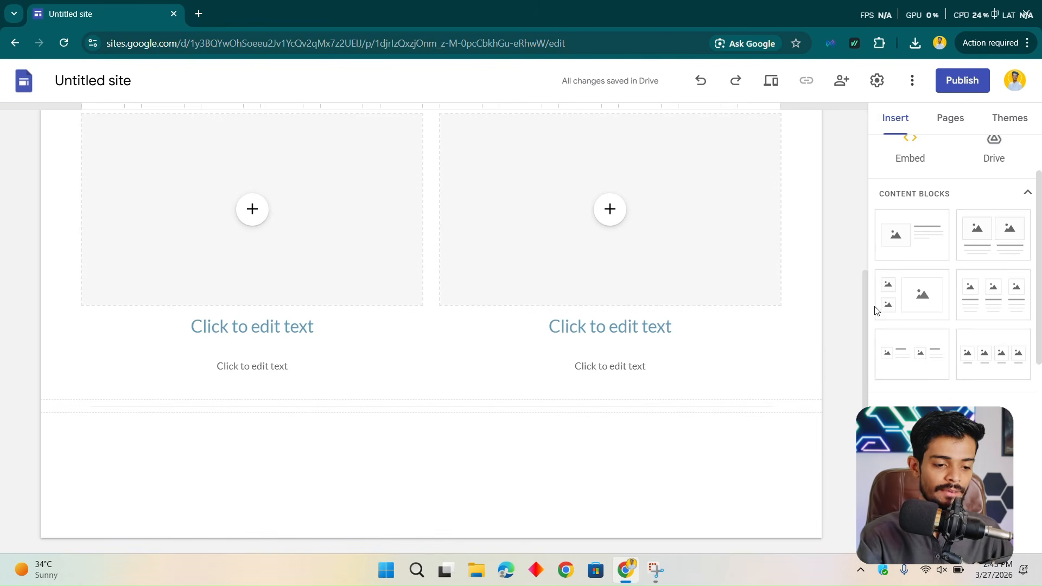
scroll(890, 337, "down", 4)
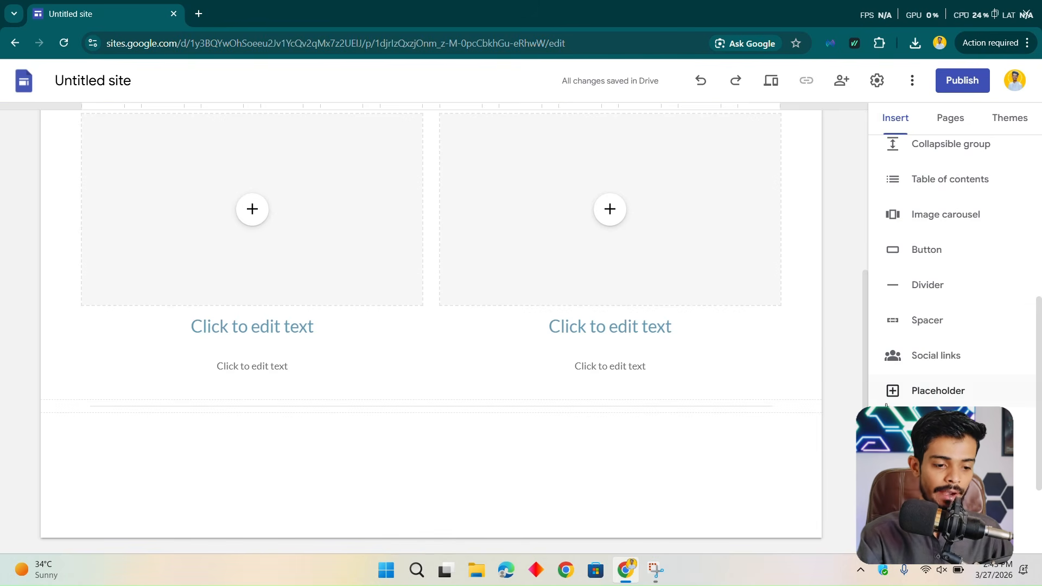
left_click(896, 367)
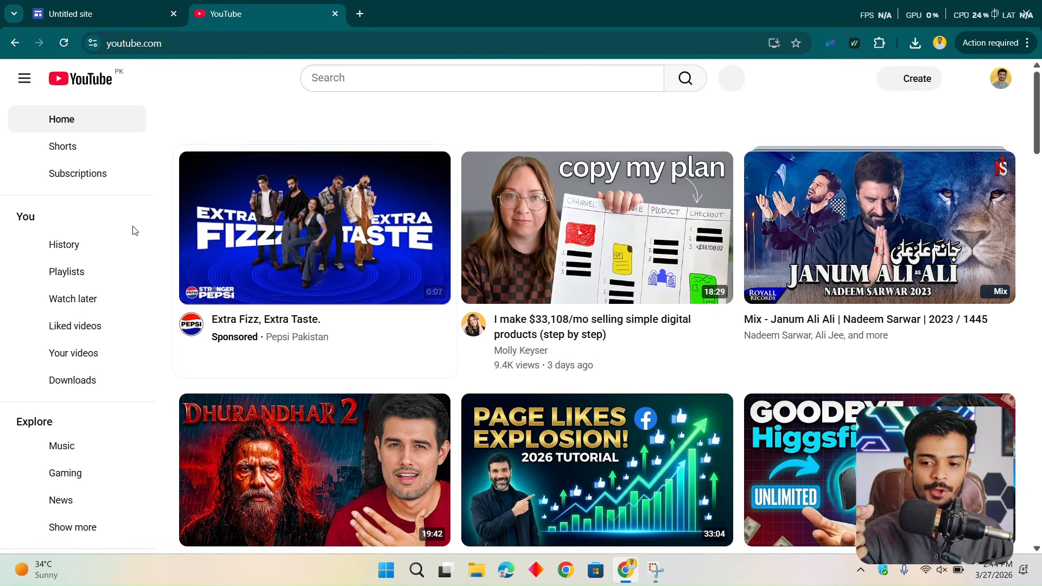
- Search YouTube for "zoraintech" and open the Zoraintech channel
left_click(385, 82)
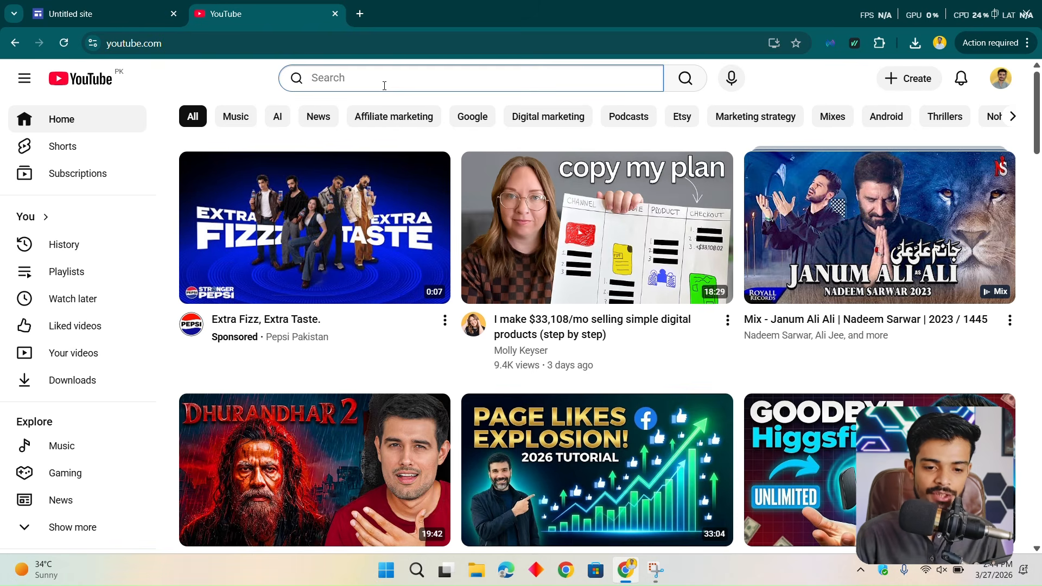
key("alt+Tab")
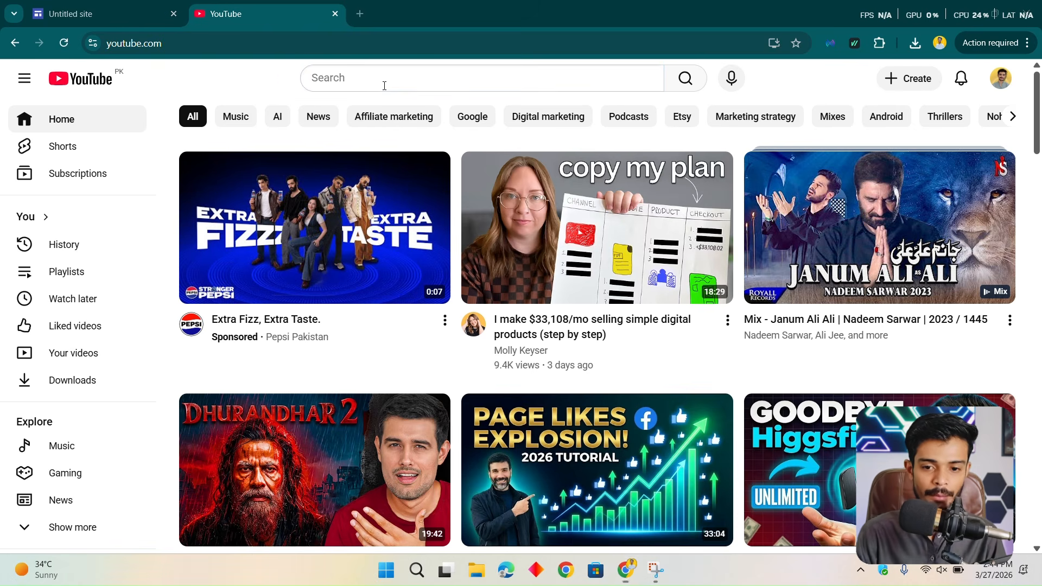
left_click(384, 83)
type("zi")
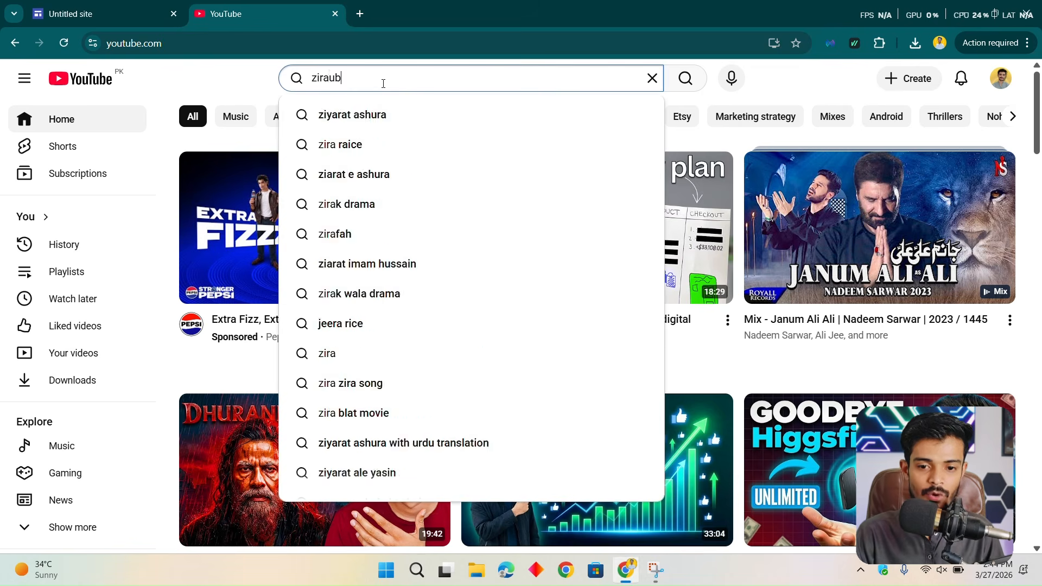
key("BackSpace")
type("oraintech")
key("Return")
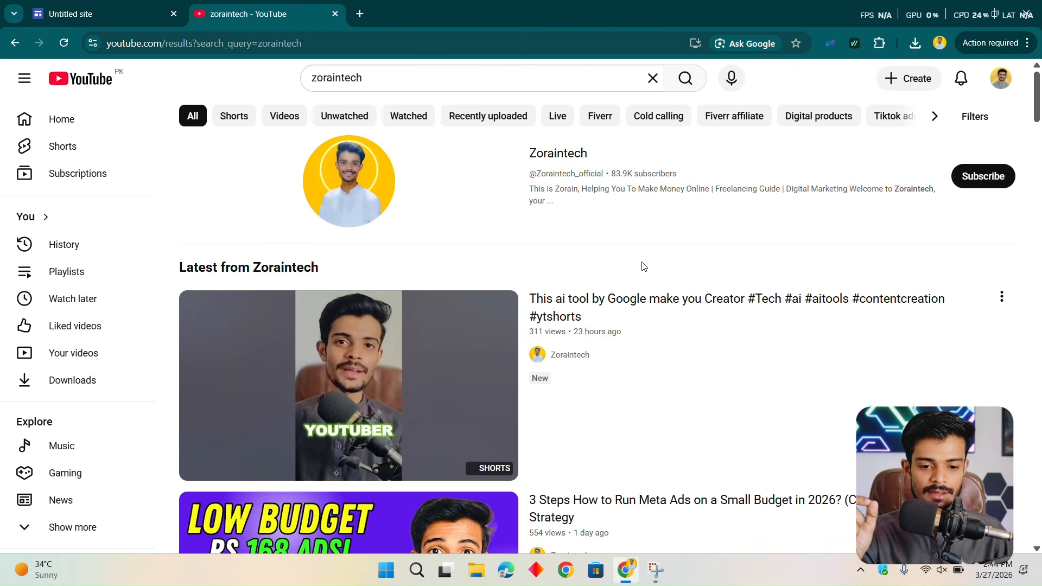
left_click(577, 152)
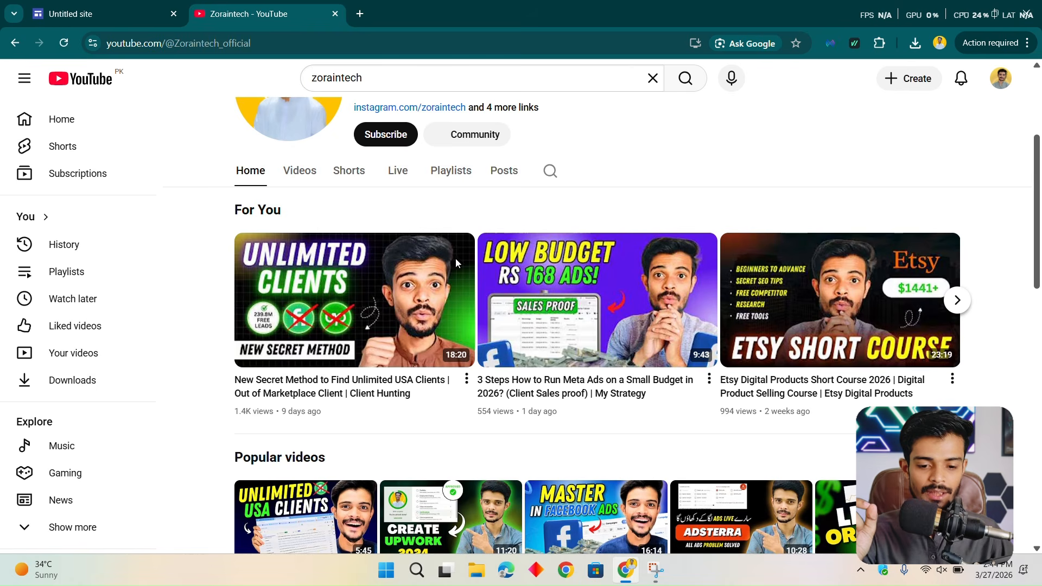
- Copy the share link of the channel's video "3 Steps How to Run Meta Ads on a Small Budget in 2026?"
left_click(709, 378)
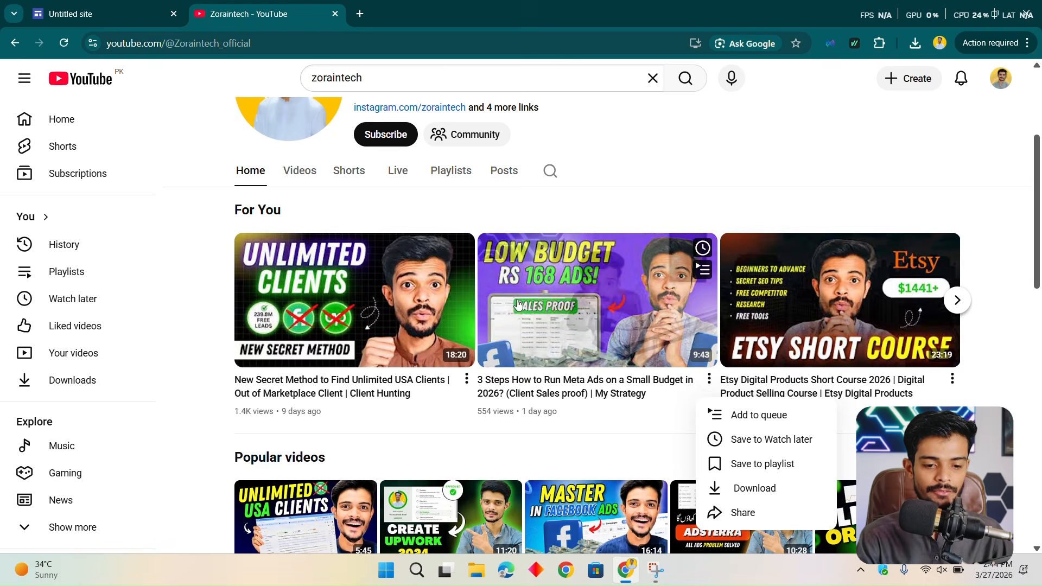
left_click(743, 513)
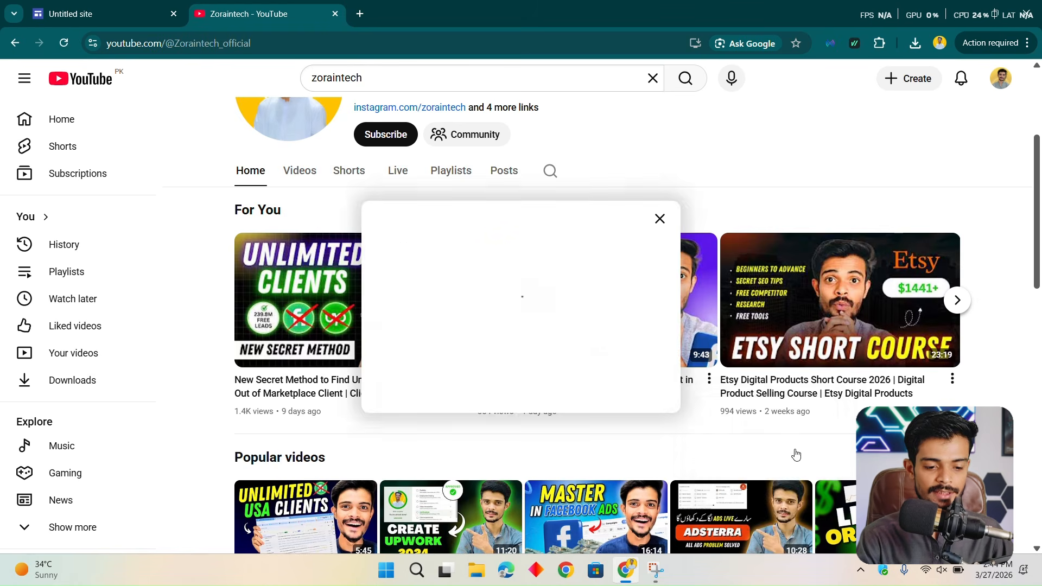
left_click(632, 377)
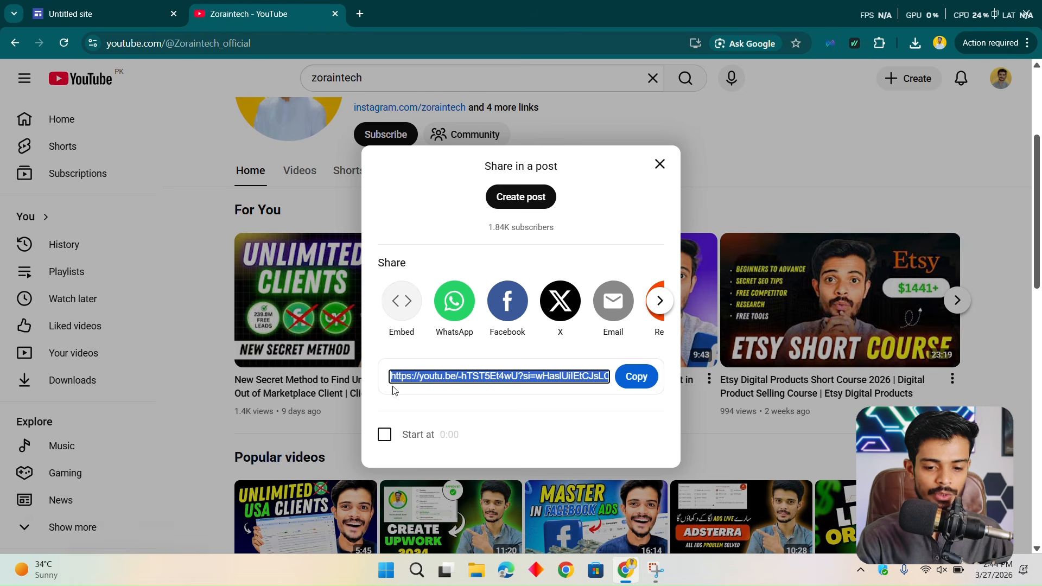
- Return to Google Sites, find the Meta Ads video by its copied link and insert it below the divider
left_click(103, 14)
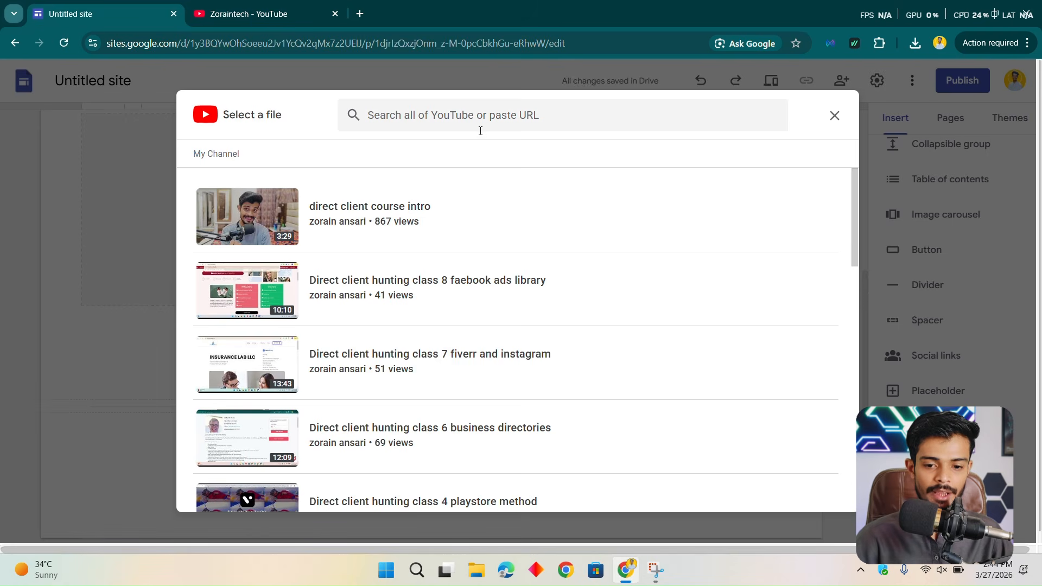
left_click(404, 121)
key("ctrl+v")
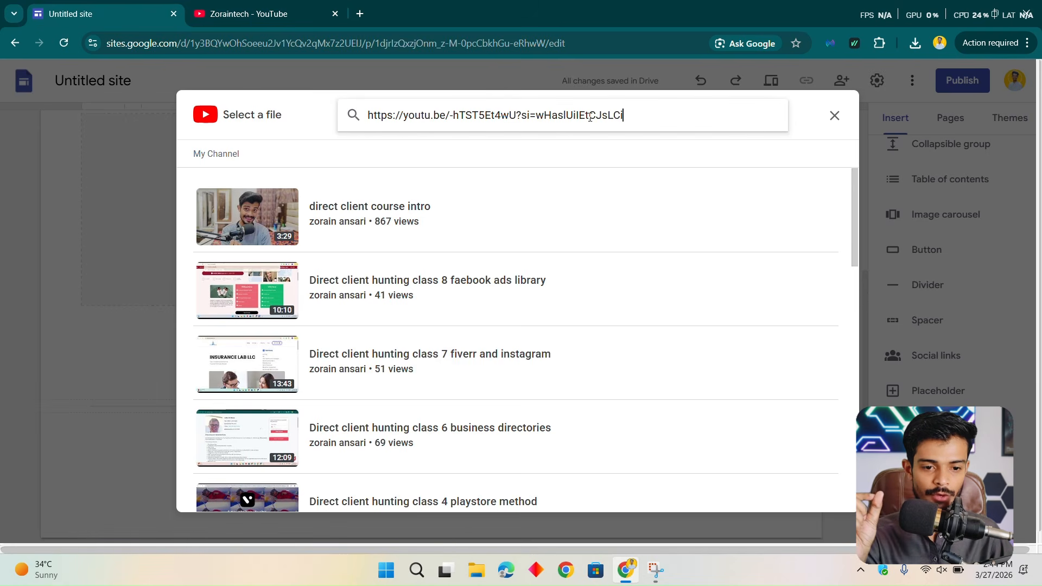
key("Return")
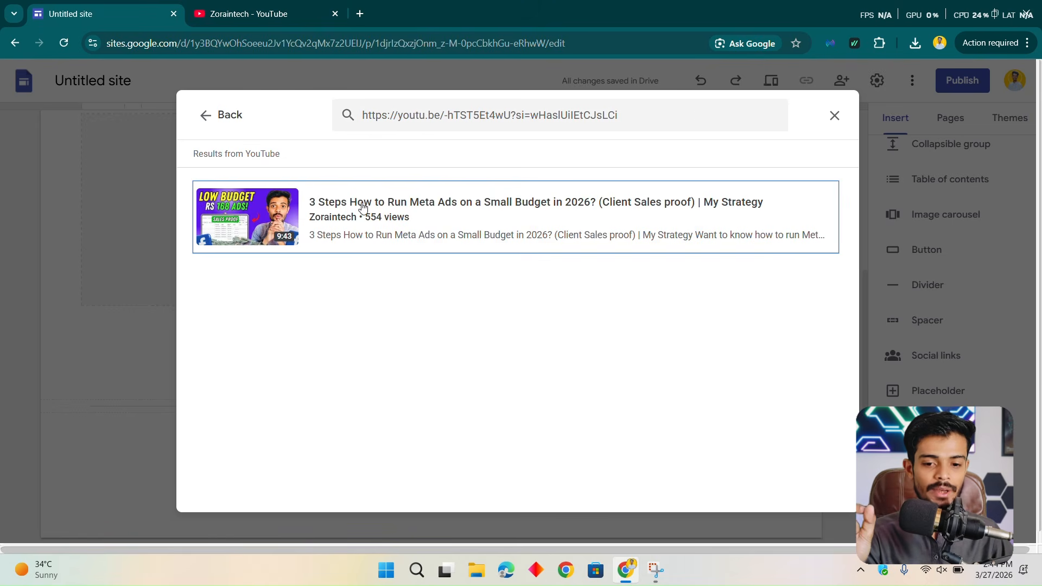
left_click(449, 216)
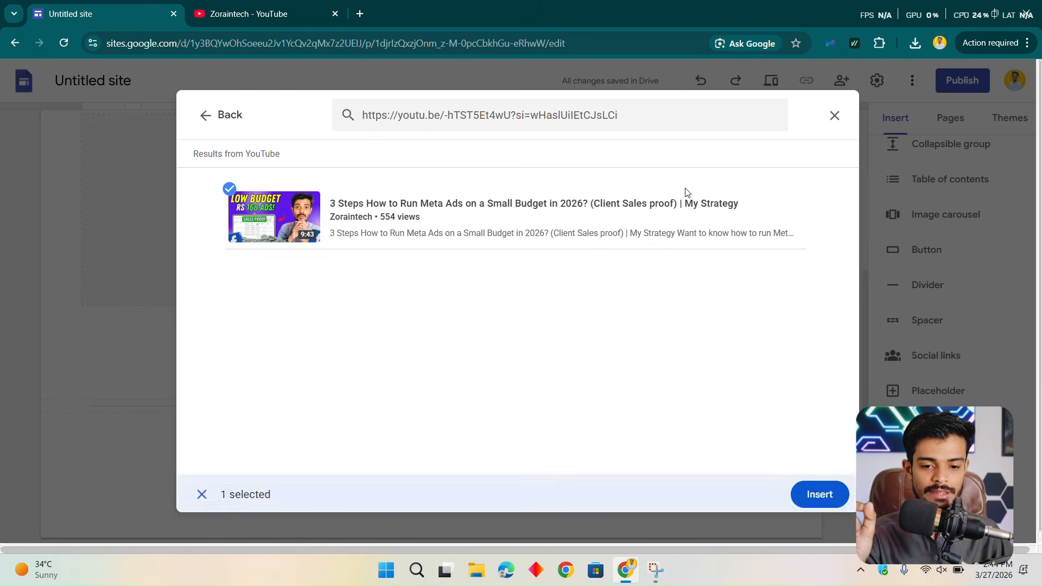
left_click(820, 494)
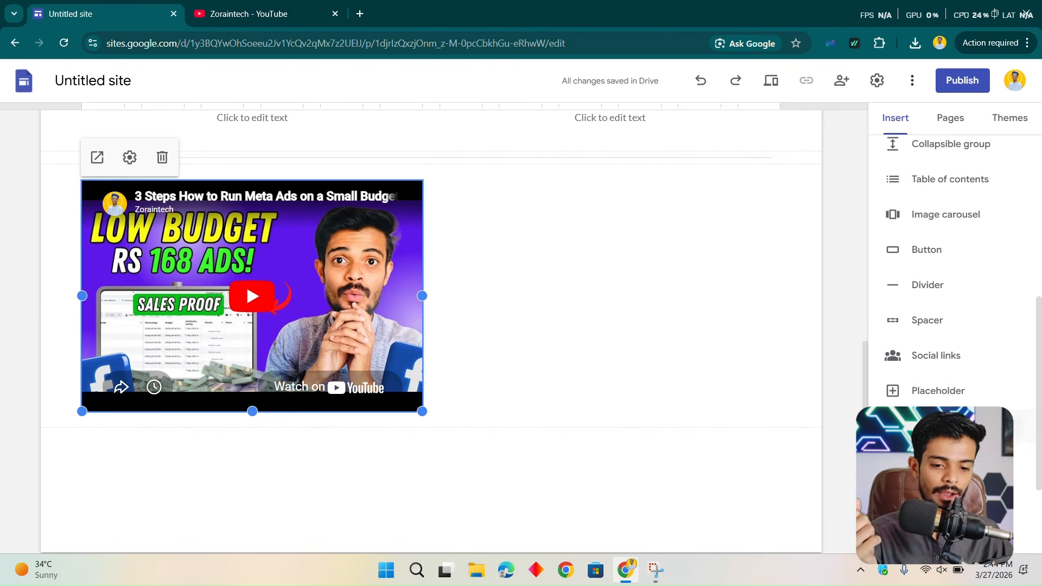
- Find the Meta Ads video again by its copied link and insert a second copy beside the first embedded video
left_click(923, 426)
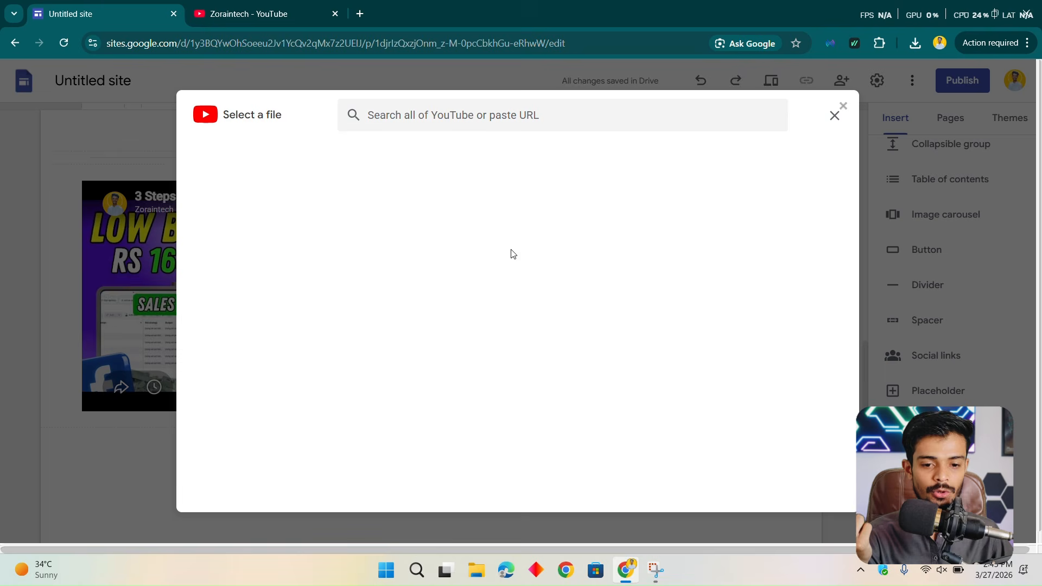
left_click(442, 117)
key("ctrl+v")
key("Return")
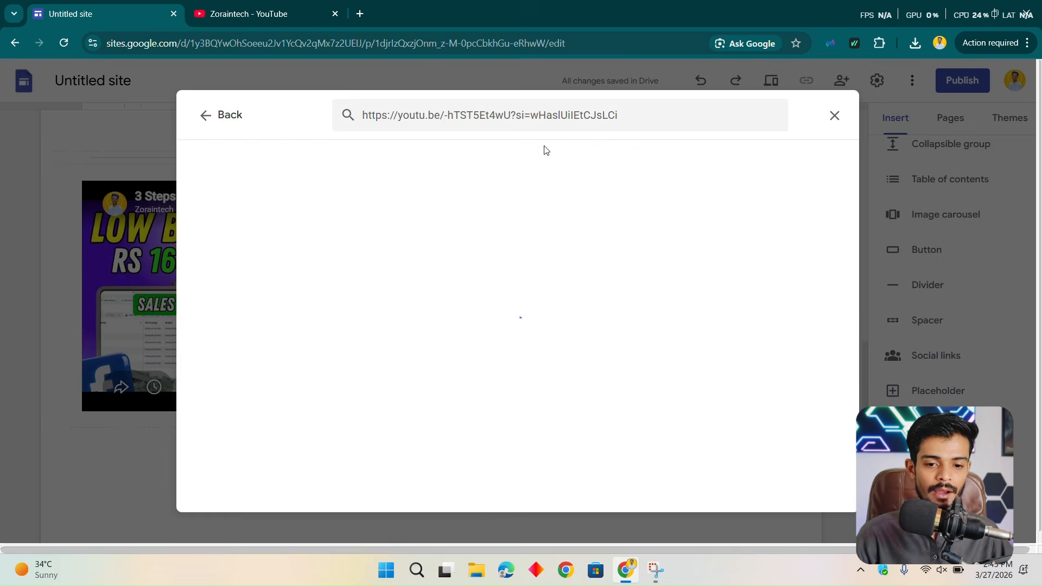
left_click(621, 234)
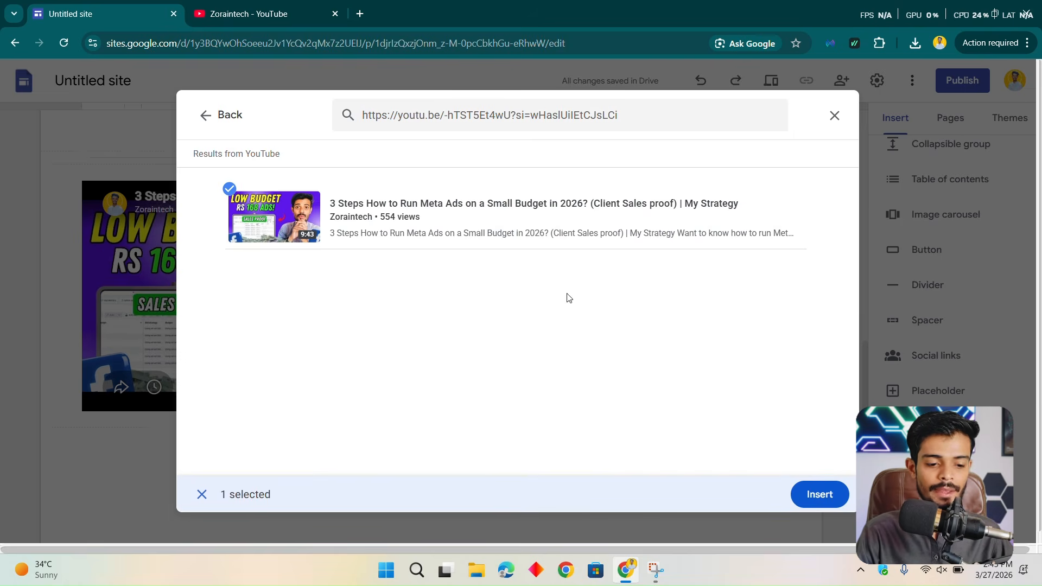
left_click(820, 495)
left_click_drag(283, 294, 521, 365)
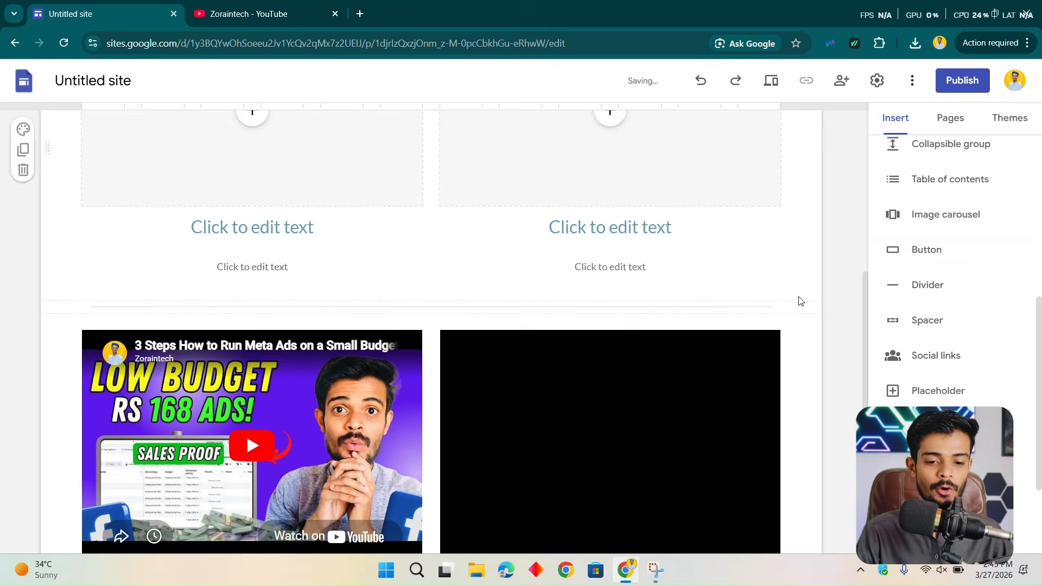
scroll(543, 271, "down", 2)
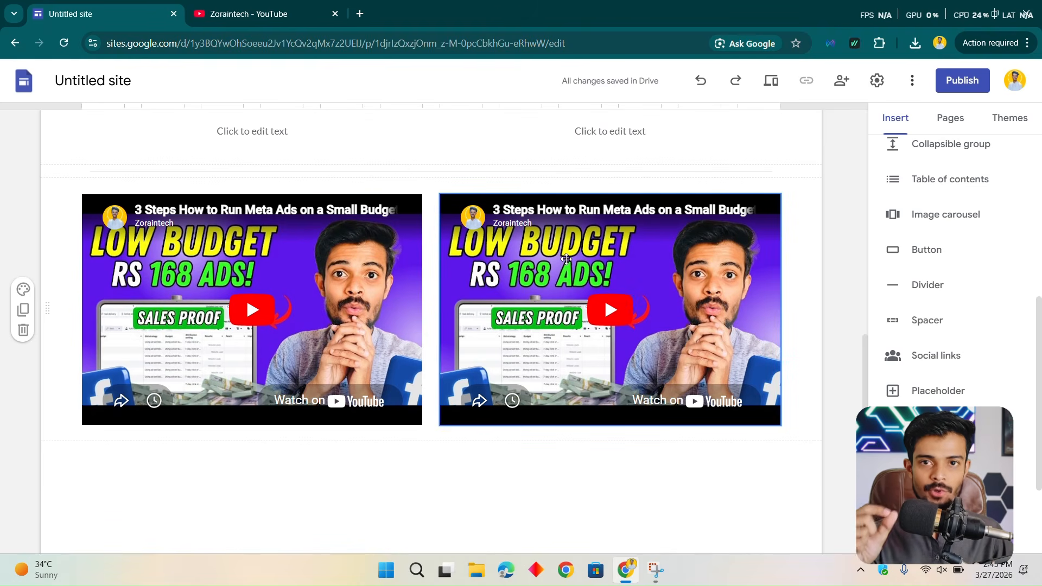
scroll(562, 257, "down", 1)
scroll(560, 213, "up", 2)
scroll(560, 212, "down", 3)
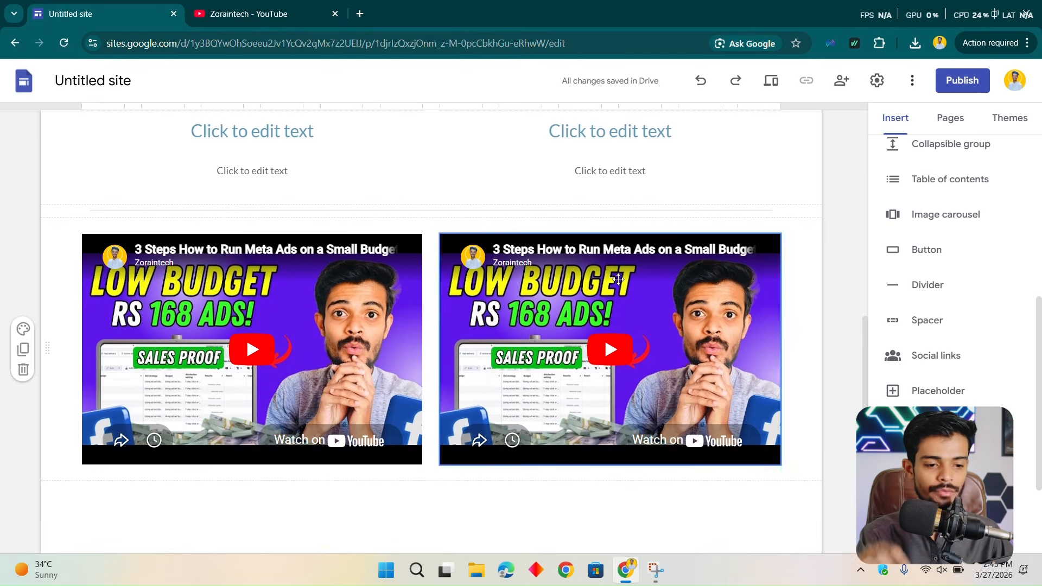
- Try a divider below the two embedded videos and insert a spacer there instead
left_click(961, 297)
scroll(458, 346, "up", 1)
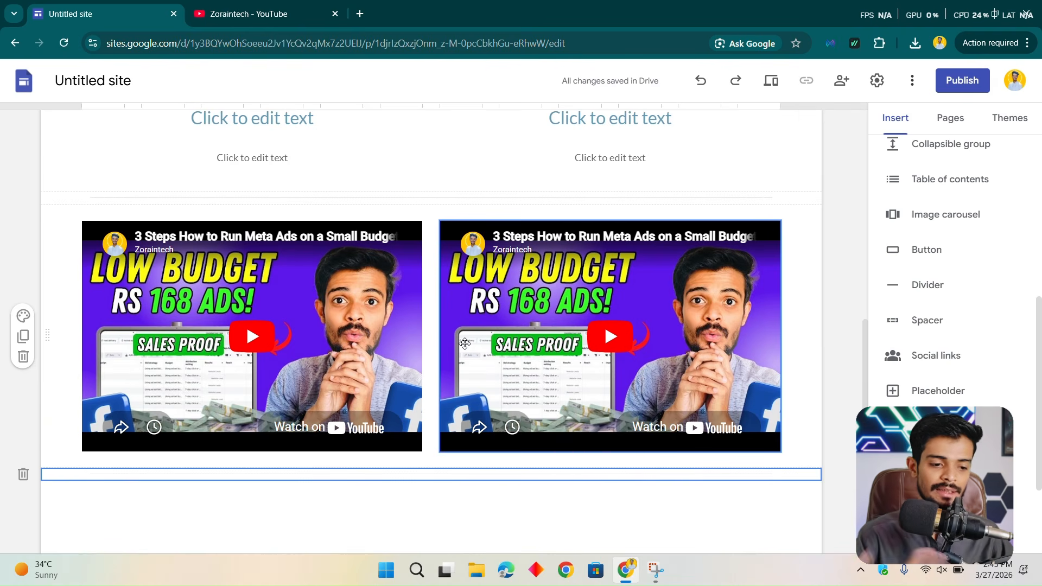
left_click(929, 321)
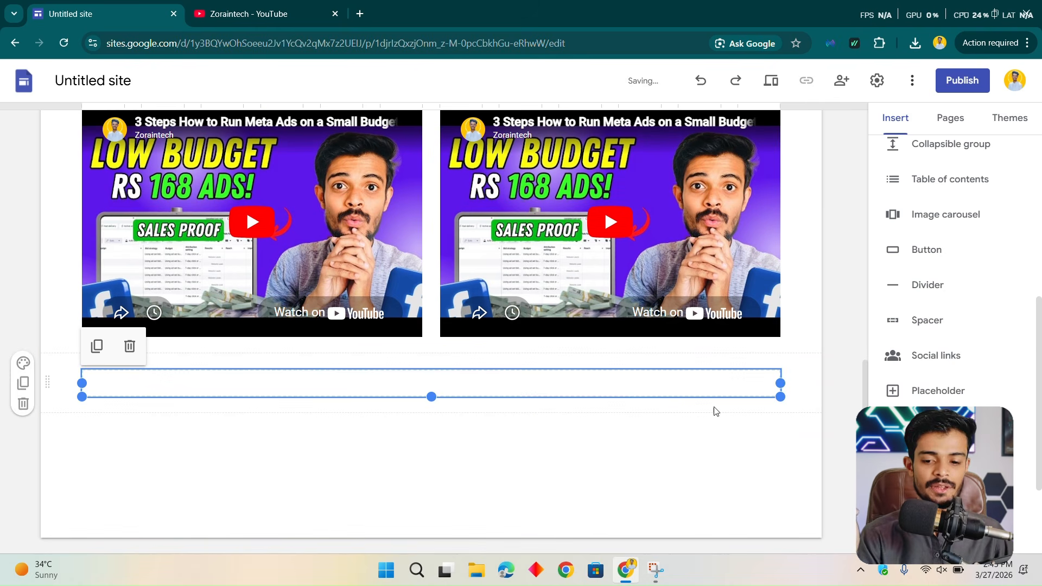
mouse_move(432, 397)
left_mouse_down()
mouse_move(431, 495)
mouse_move(431, 397)
left_mouse_up()
- Add a text box below the spacer containing "MY SERVICES"
scroll(923, 250, "up", 5)
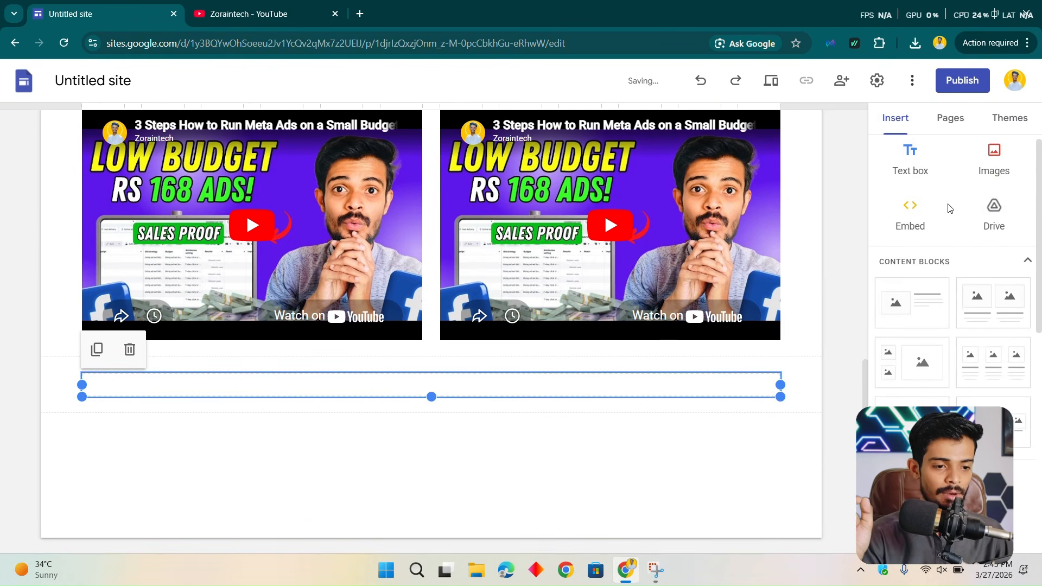
left_click(922, 186)
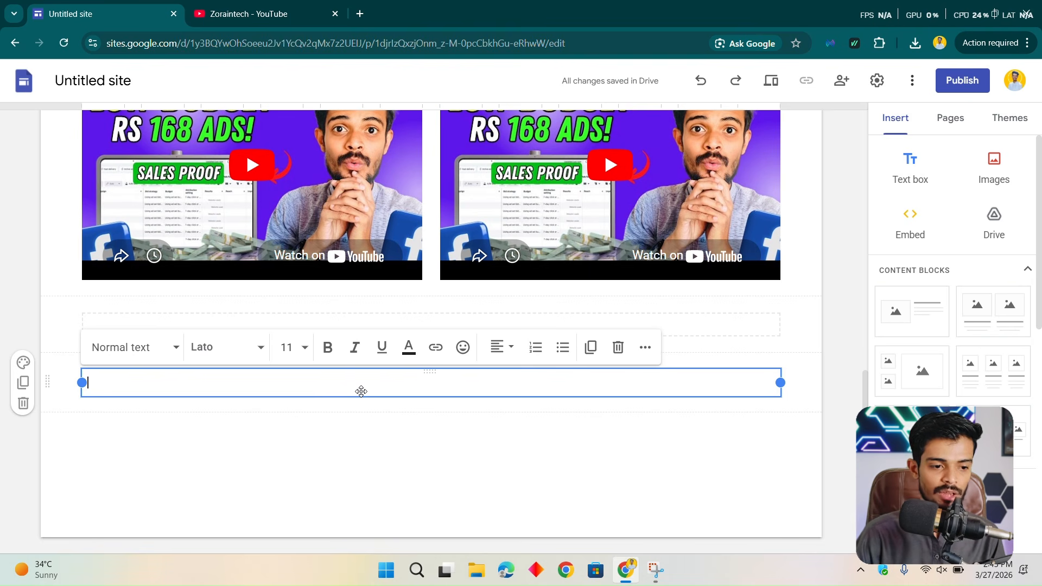
type("MY SERVICES")
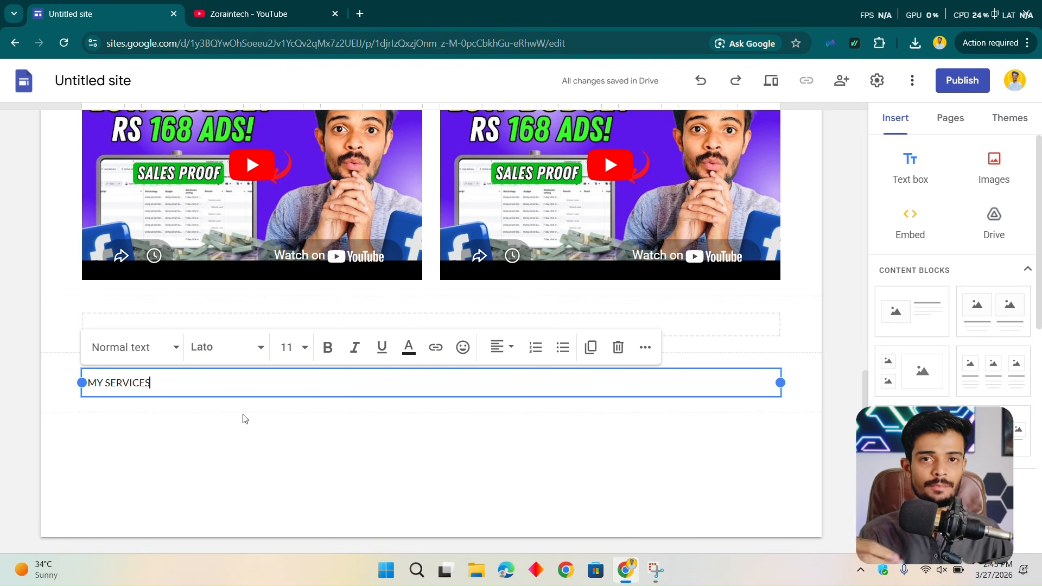
- Try larger font sizes on the "MY SERVICES" text and set it to 48
left_click(284, 348)
scroll(295, 296, "down", 4)
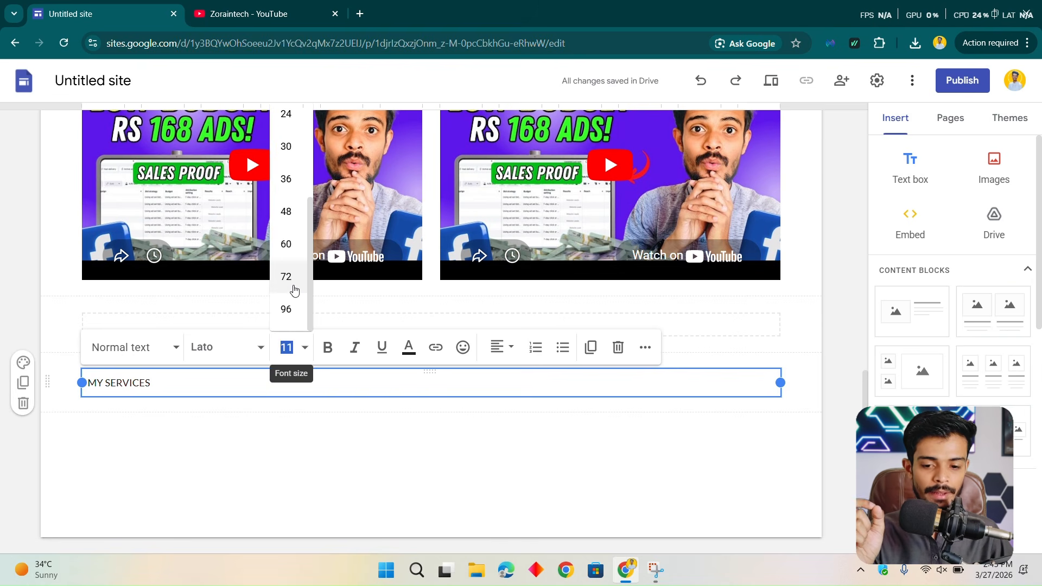
left_click(293, 286)
triple_click(292, 381)
left_click(286, 347)
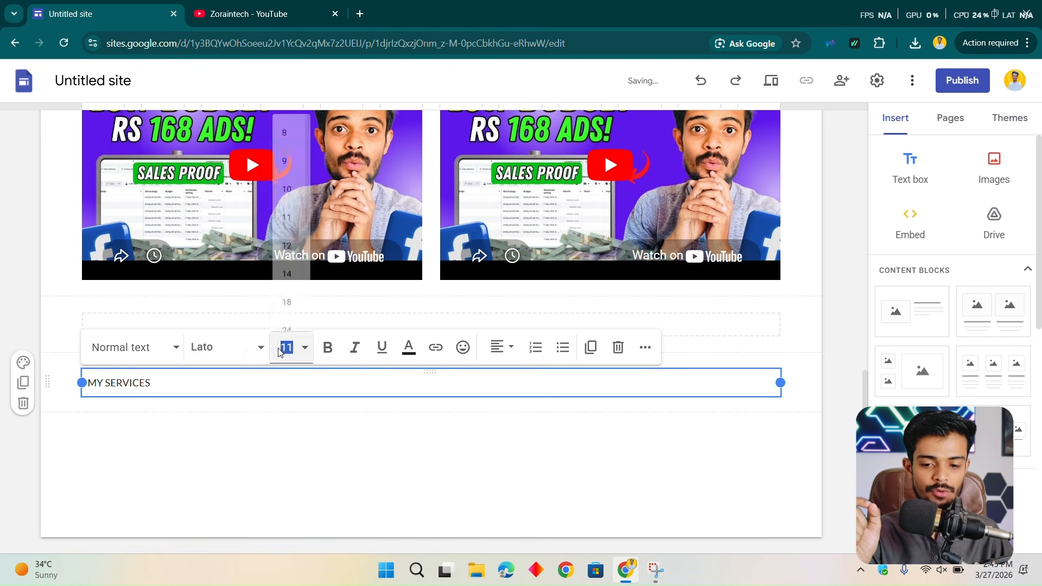
scroll(293, 293, "down", 4)
left_click(288, 260)
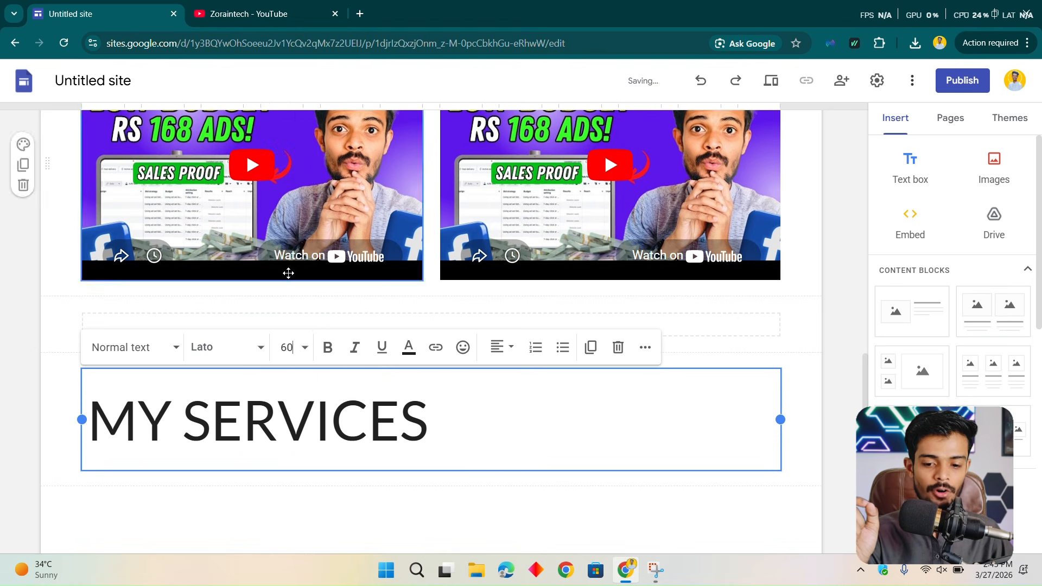
left_click(305, 353)
scroll(291, 249, "down", 4)
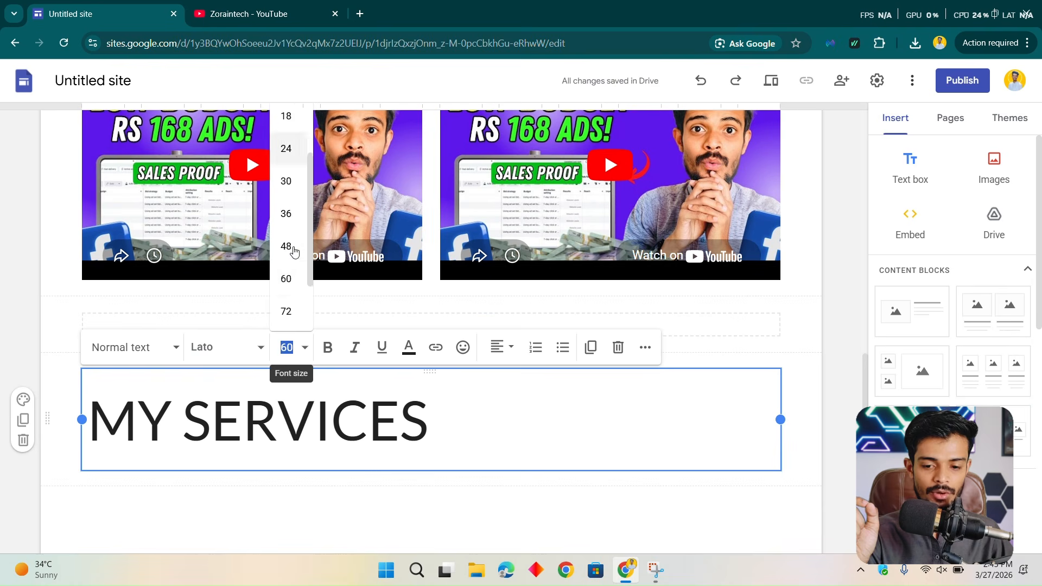
left_click(293, 203)
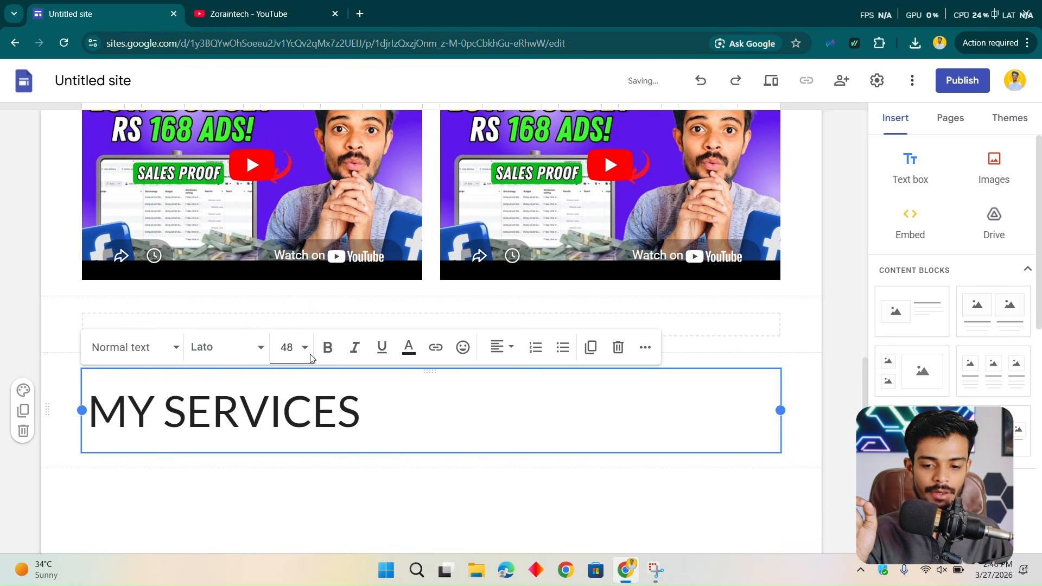
- Centre the "MY SERVICES" text and compare the Heading and Title styles, settling on Title
left_click(507, 352)
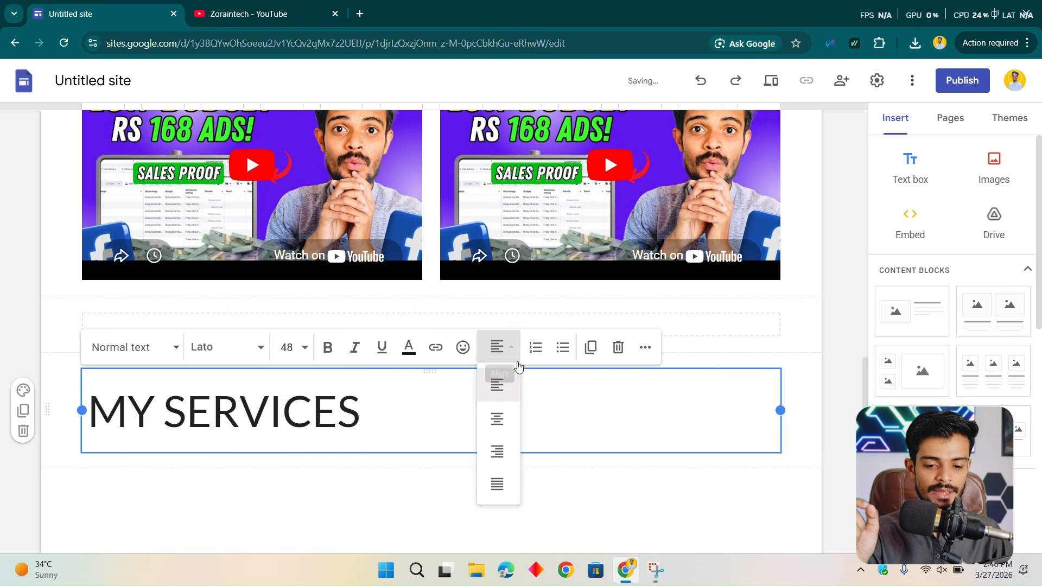
left_click(495, 421)
scroll(732, 372, "down", 1)
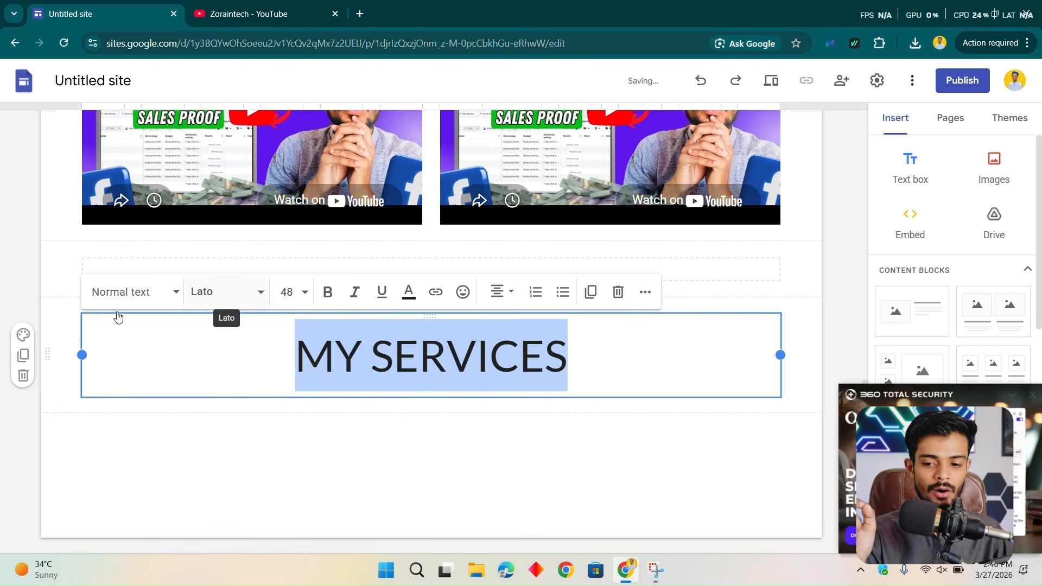
left_click(128, 293)
left_click(124, 358)
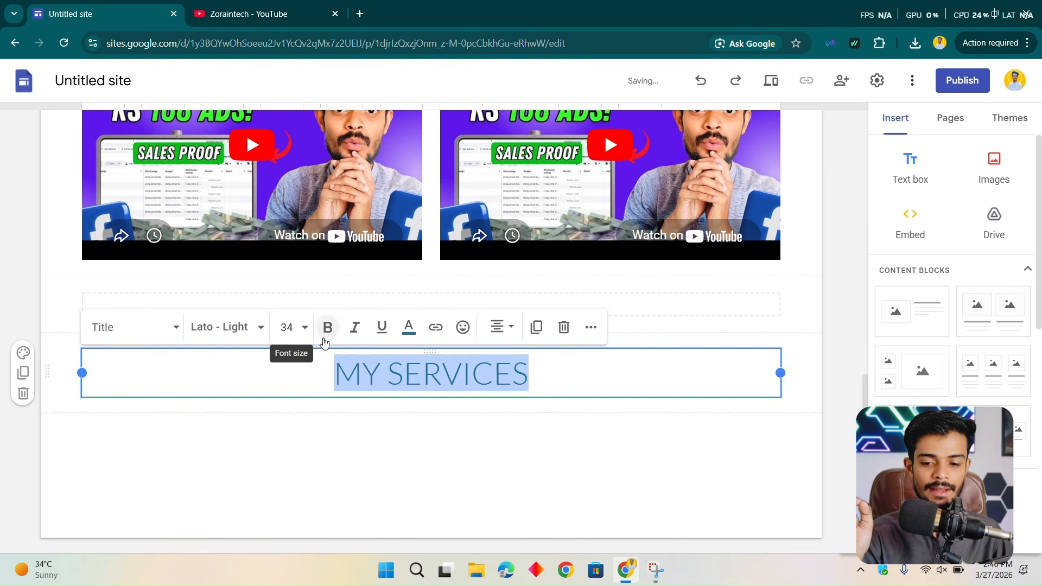
left_click(156, 328)
left_click(143, 431)
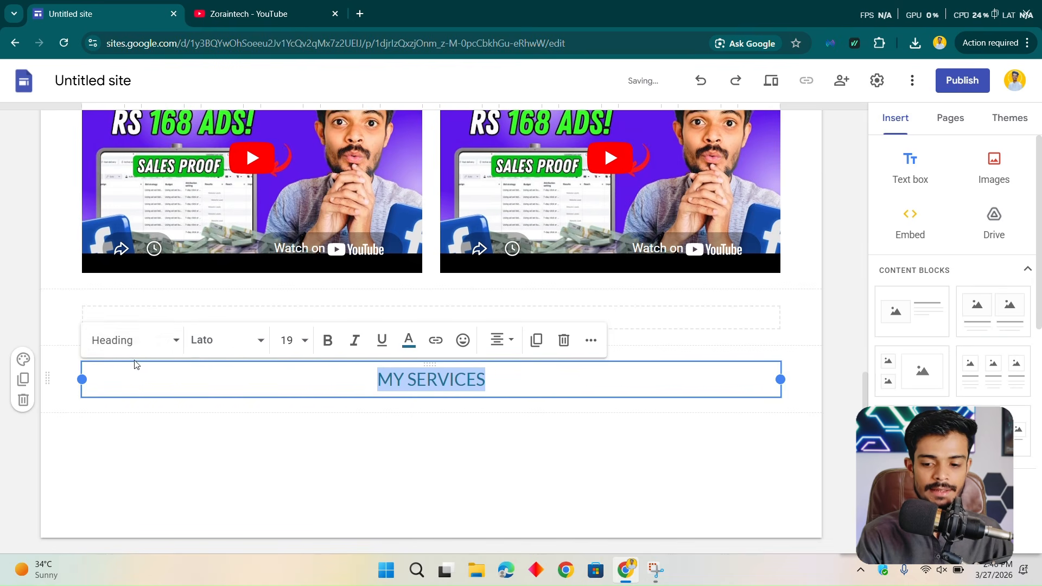
left_click(133, 341)
left_click(139, 412)
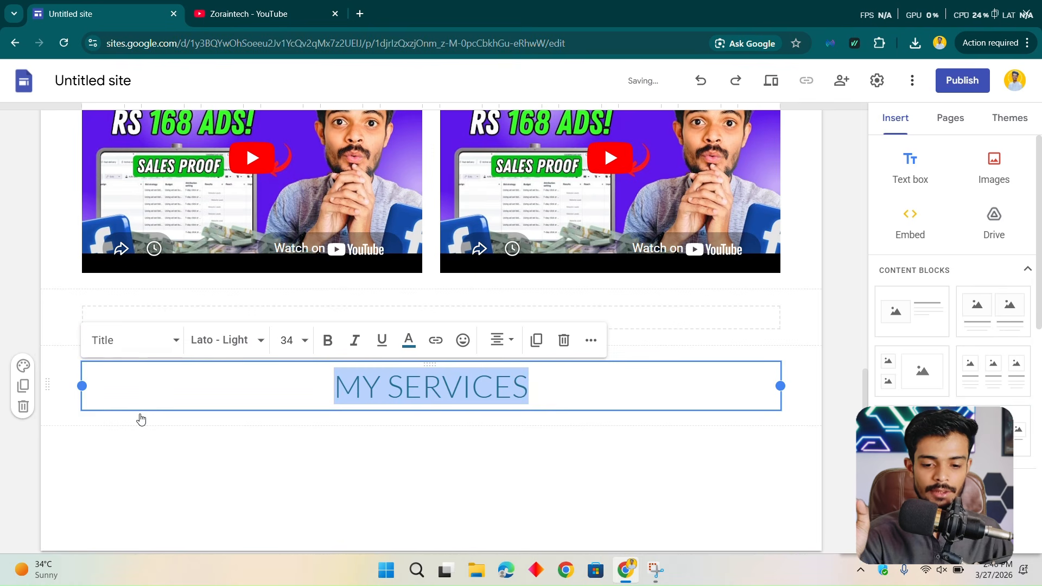
- Try a blue text colour on the "MY SERVICES" title and set it to dark magenta
left_click(410, 342)
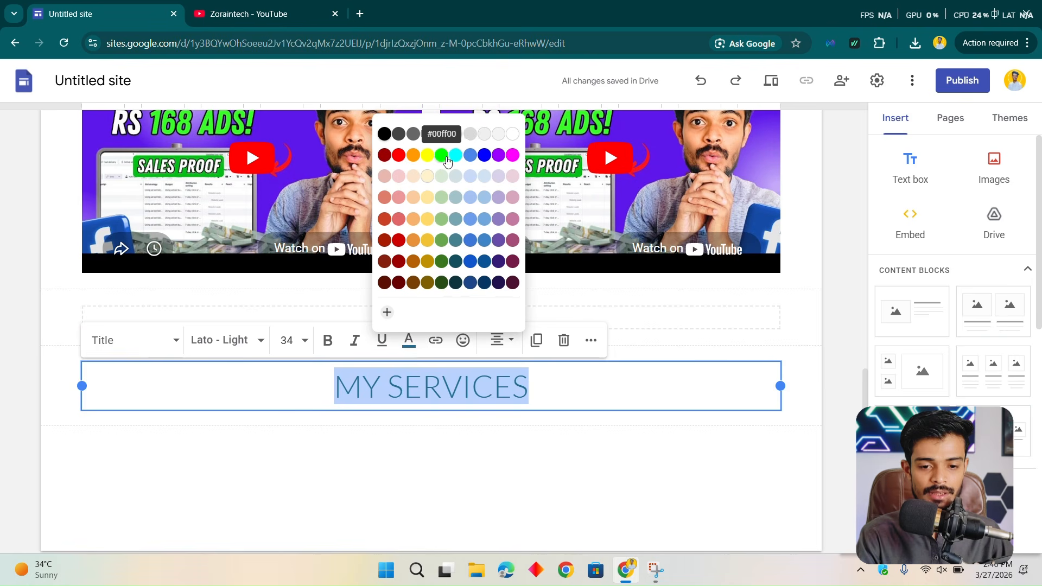
left_click(471, 156)
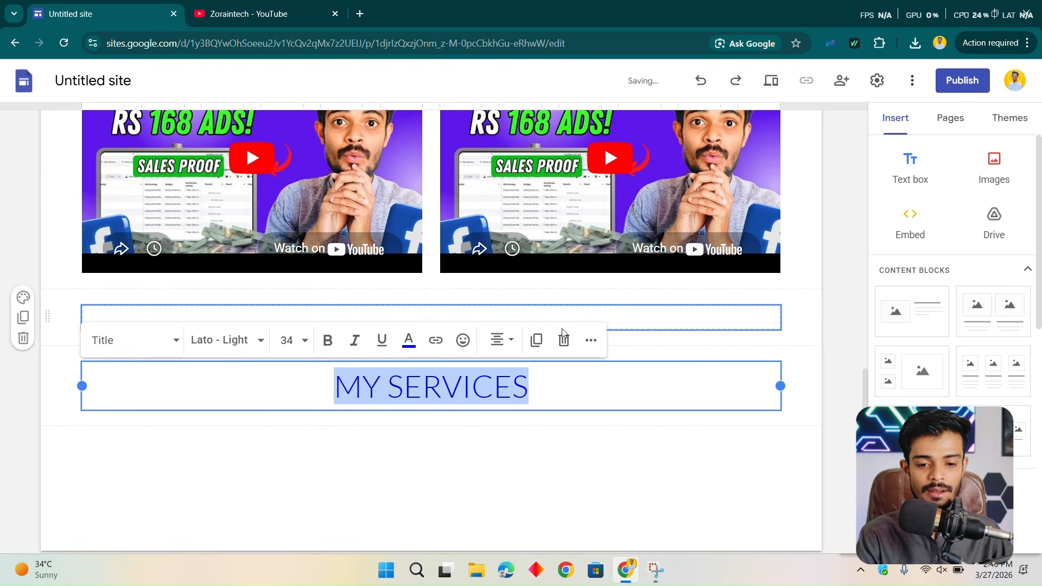
left_click(410, 341)
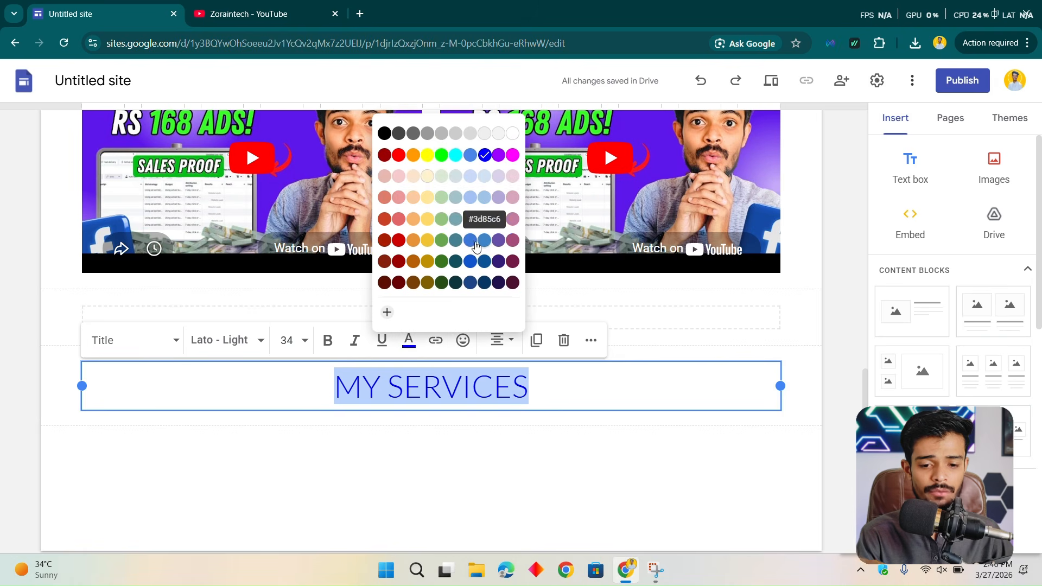
left_click(513, 240)
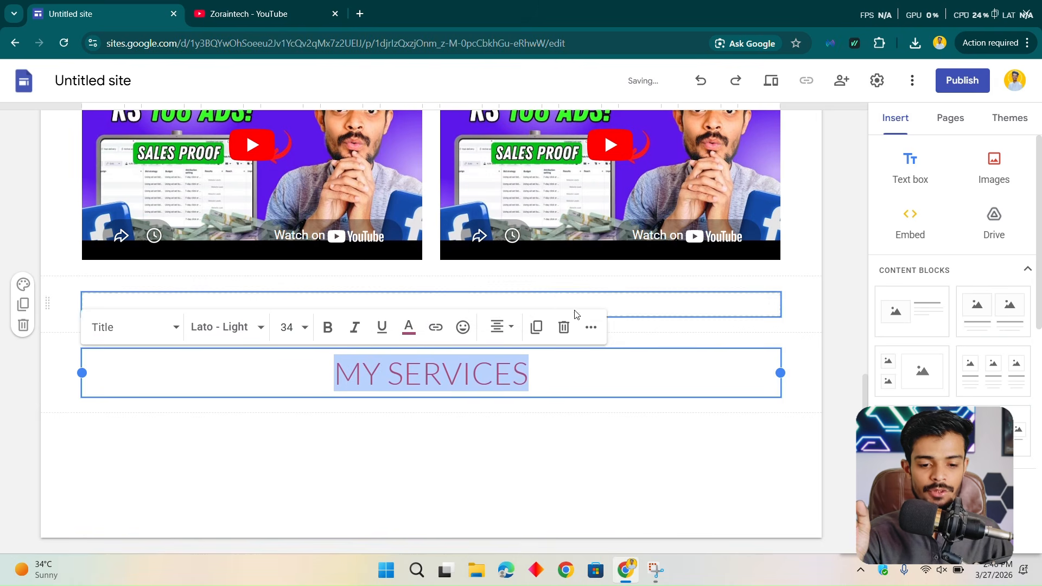
left_click(592, 328)
left_click(591, 328)
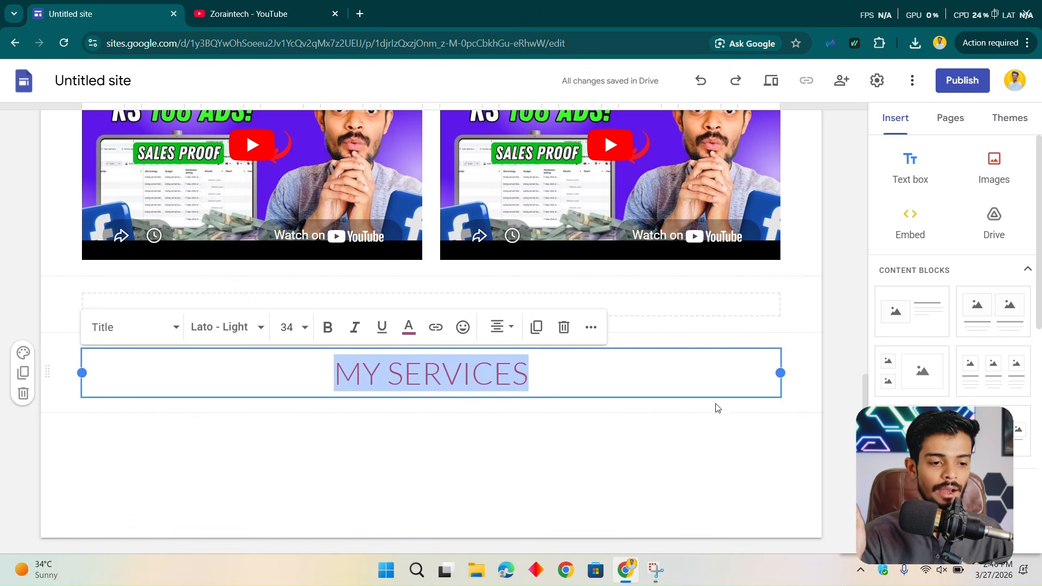
left_click(742, 393)
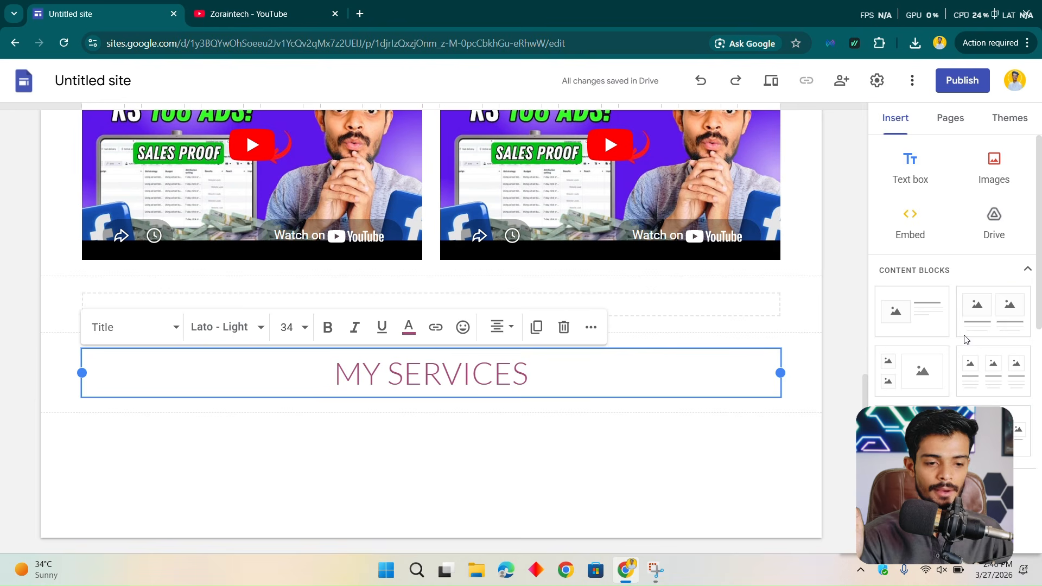
- Apply the Style 3 section colour to the "MY SERVICES" section
scroll(966, 337, "down", 4)
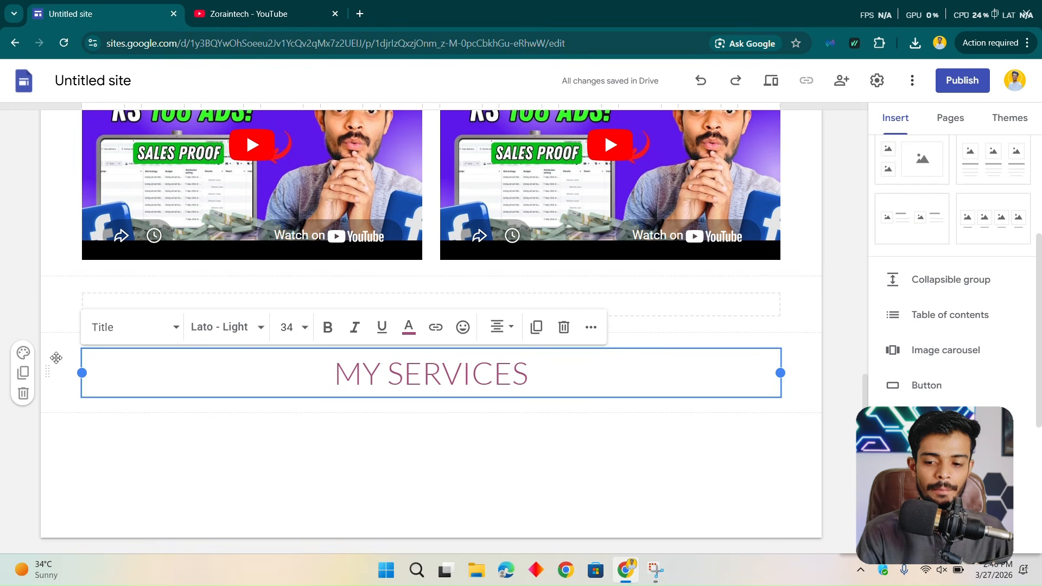
left_click(24, 354)
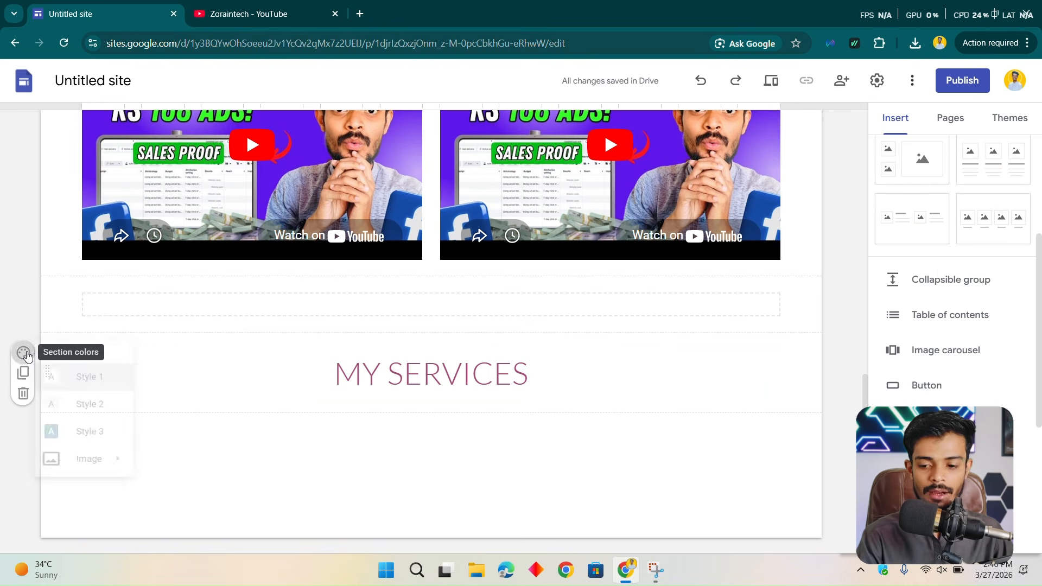
mouse_move(92, 481)
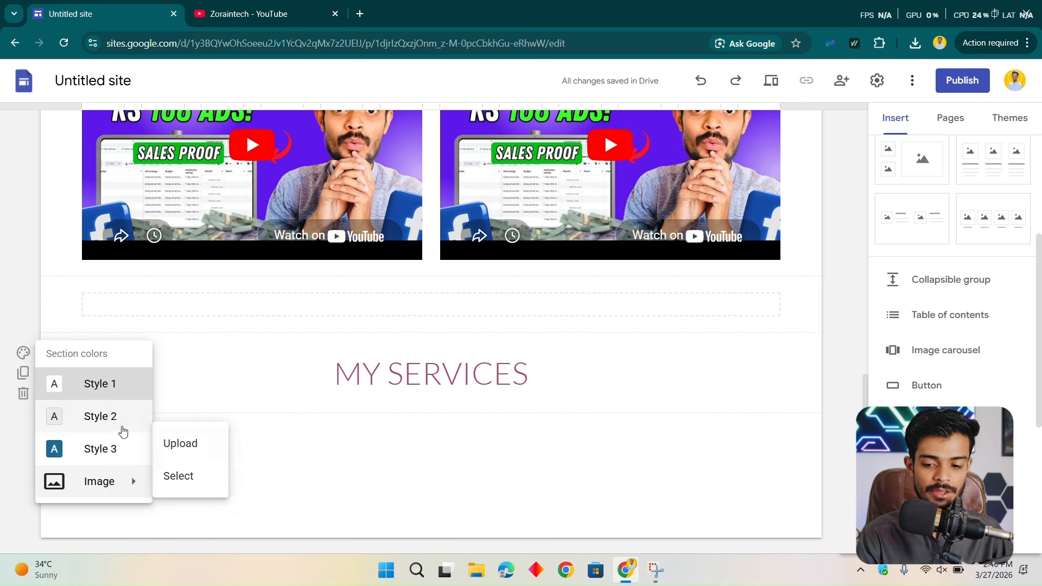
left_click(111, 451)
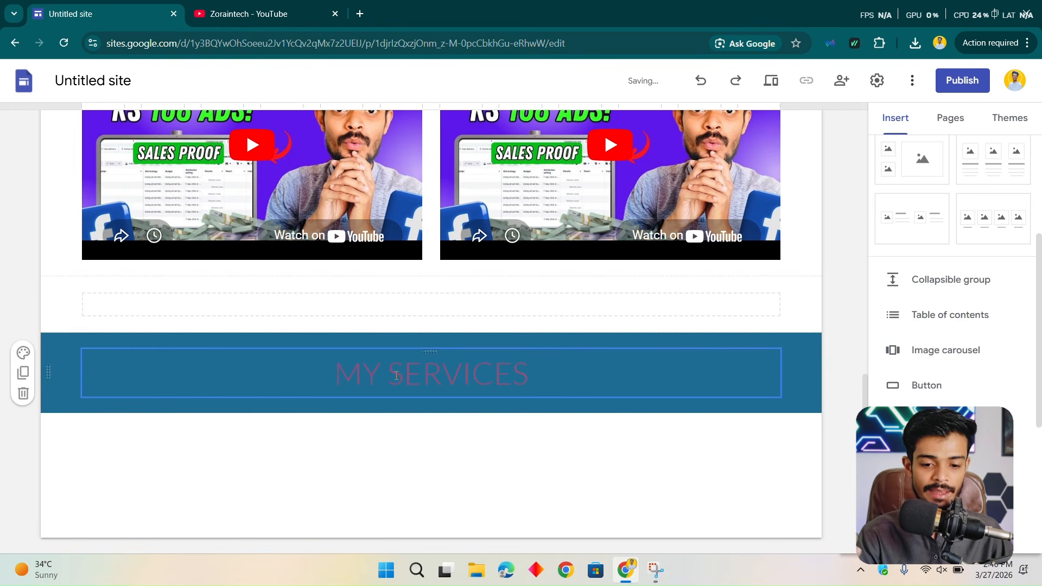
left_click(22, 355)
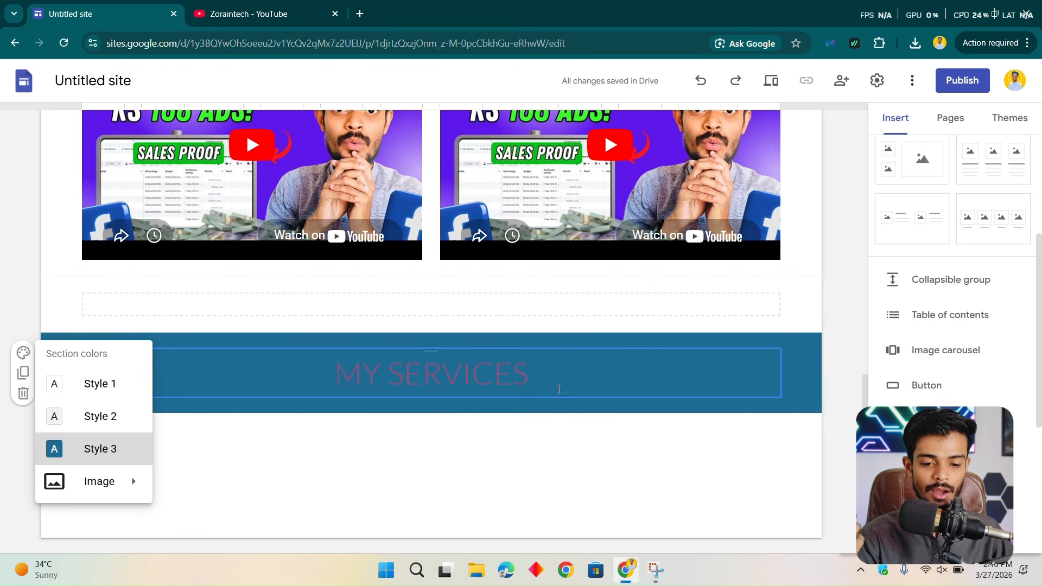
double_click(79, 450)
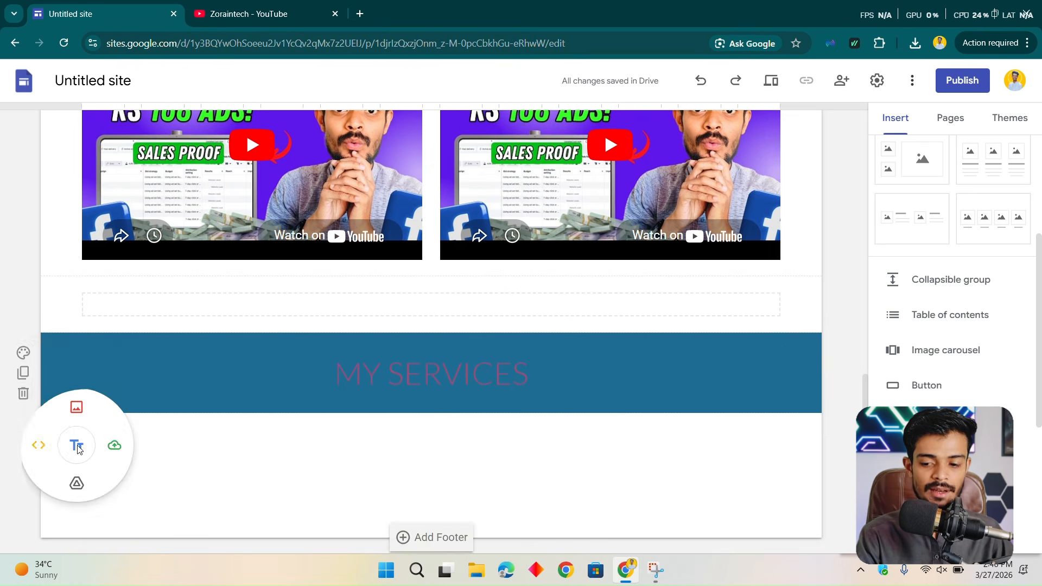
- Change the "MY SERVICES" title text to white and make it bold
left_click(428, 361)
double_click(428, 361)
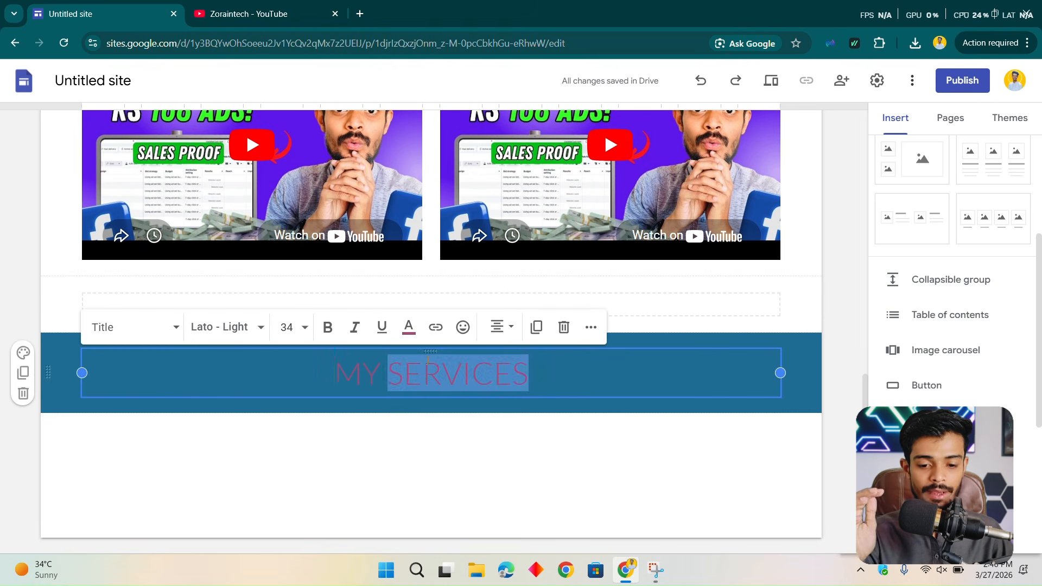
triple_click(428, 359)
left_click(408, 326)
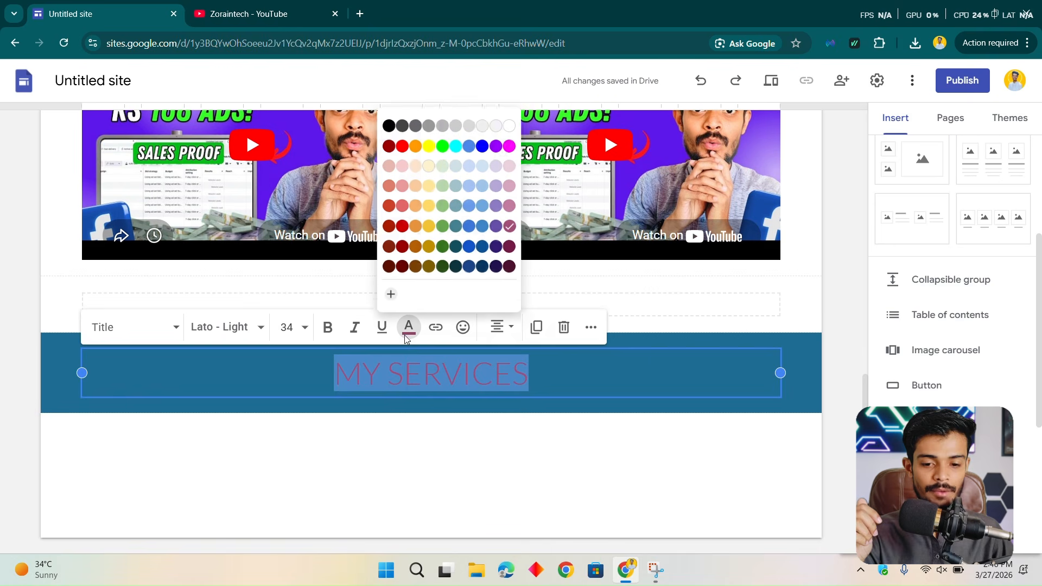
left_click(512, 121)
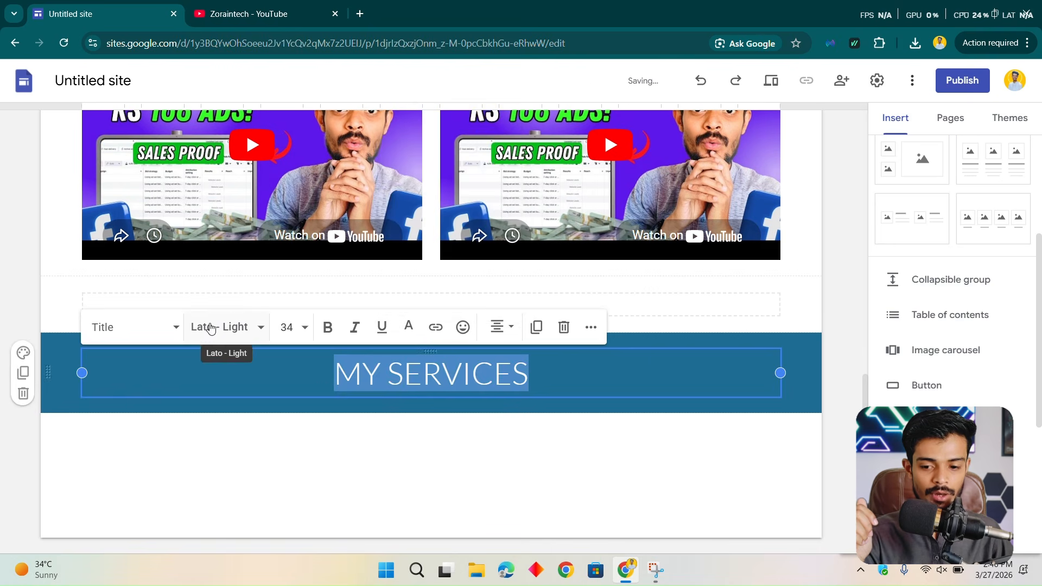
left_click(327, 327)
left_click(663, 463)
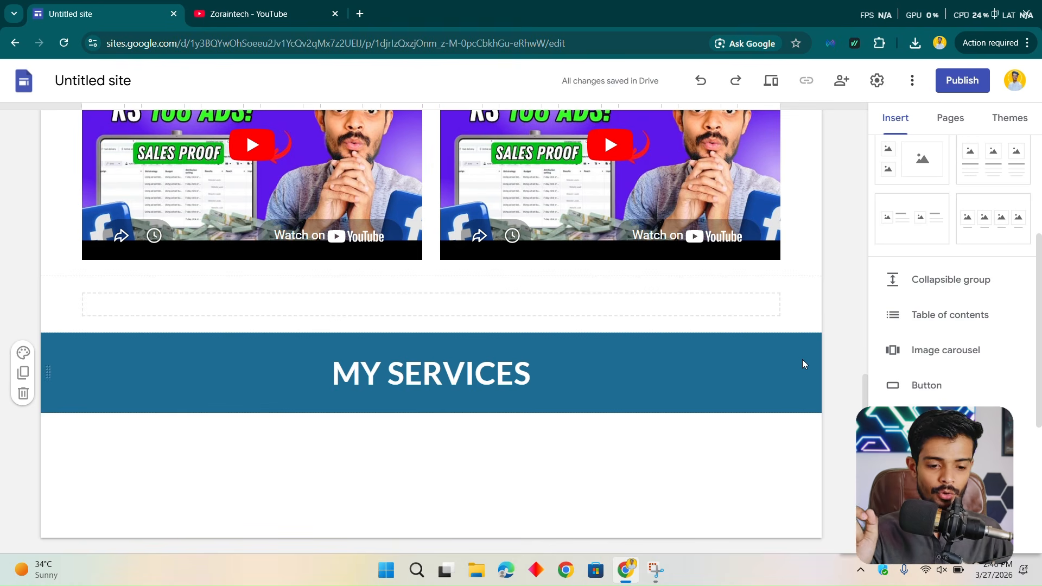
- Add the content block with three images and captions side by side below the "MY SERVICES" section
scroll(1030, 426, "down", 4)
scroll(923, 369, "down", 1)
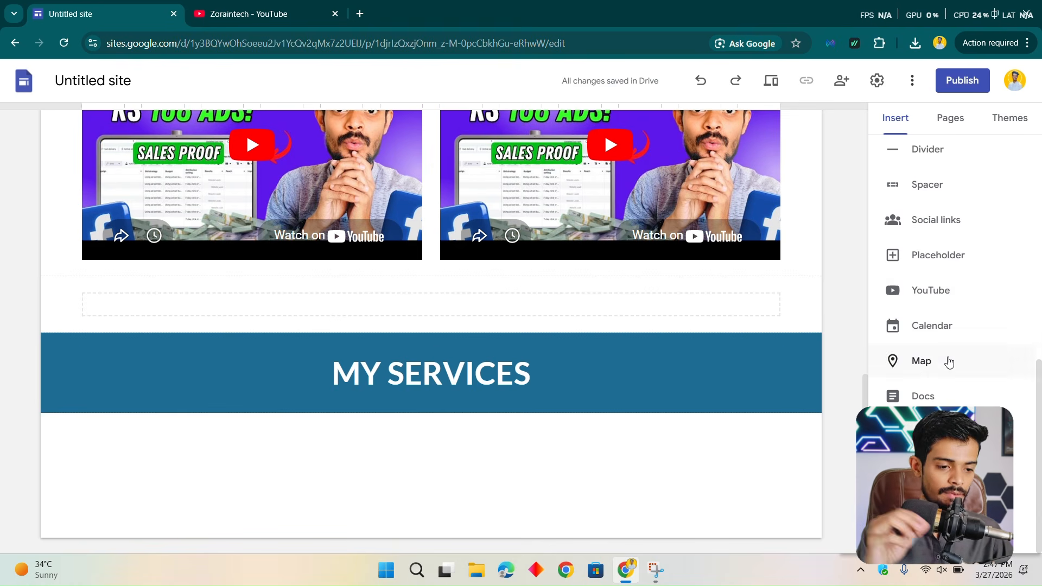
scroll(932, 381, "up", 5)
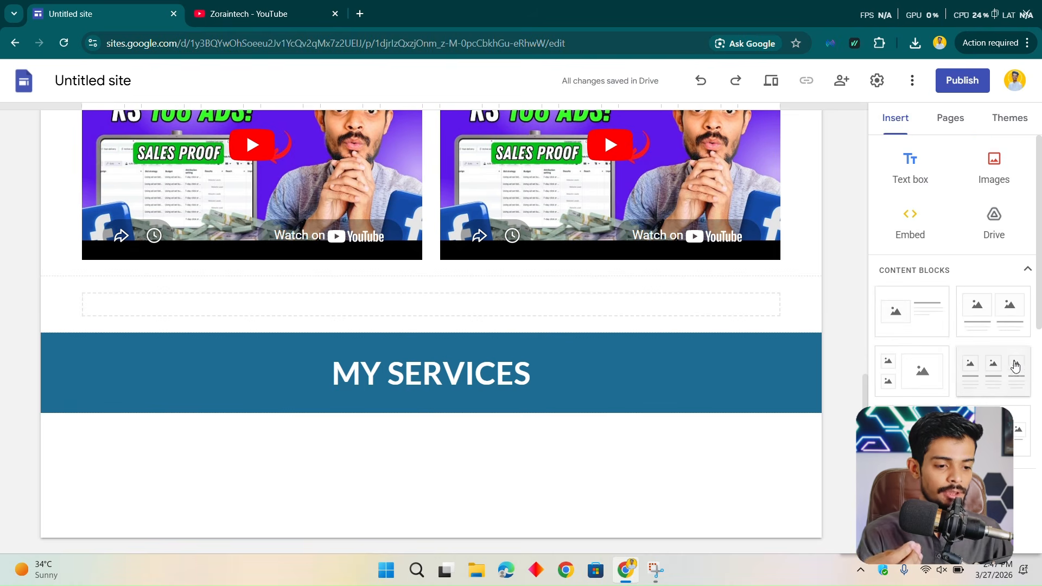
left_click(999, 378)
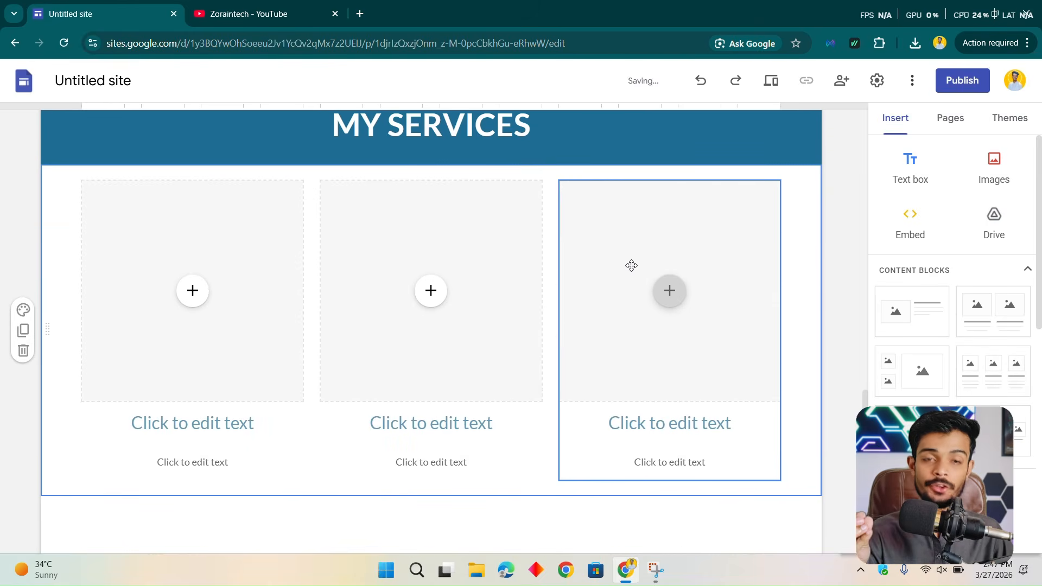
- Examine the new three-column block and look through the other content blocks and elements available for insertion
scroll(419, 296, "up", 1)
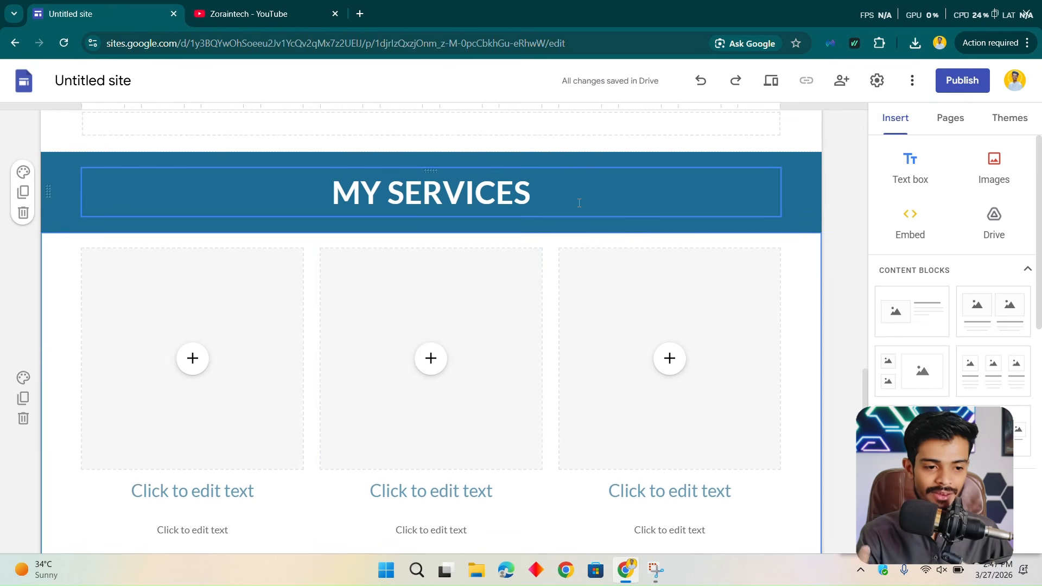
scroll(917, 223, "down", 5)
scroll(749, 349, "down", 2)
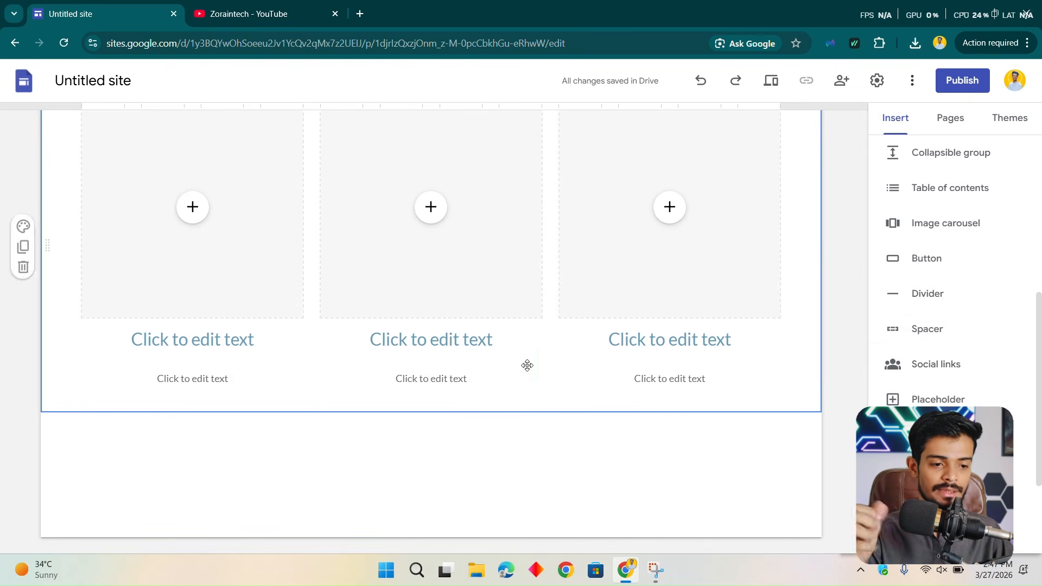
scroll(529, 365, "up", 2)
scroll(531, 366, "down", 2)
scroll(988, 290, "up", 5)
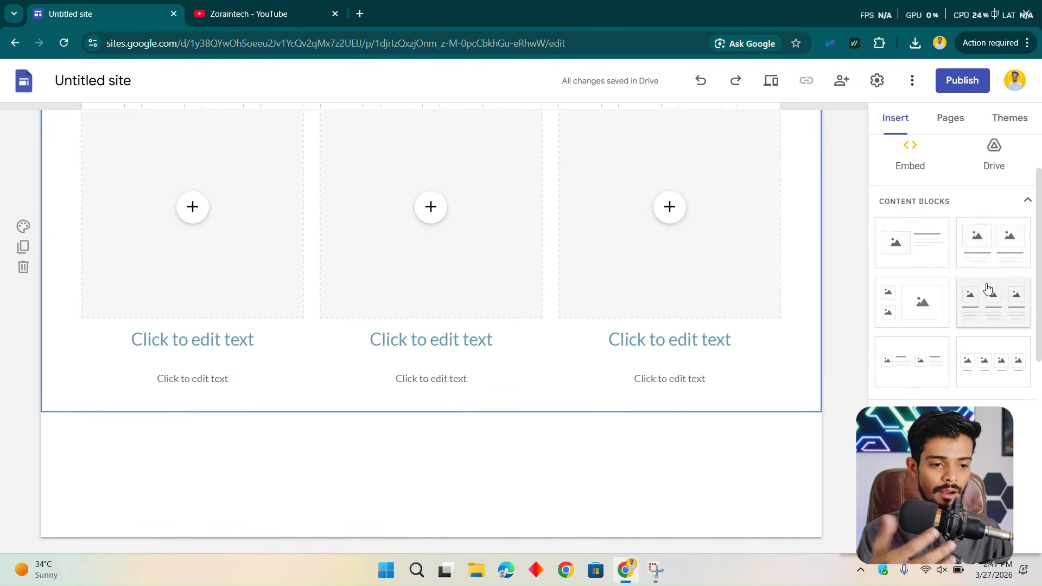
scroll(964, 272, "up", 2)
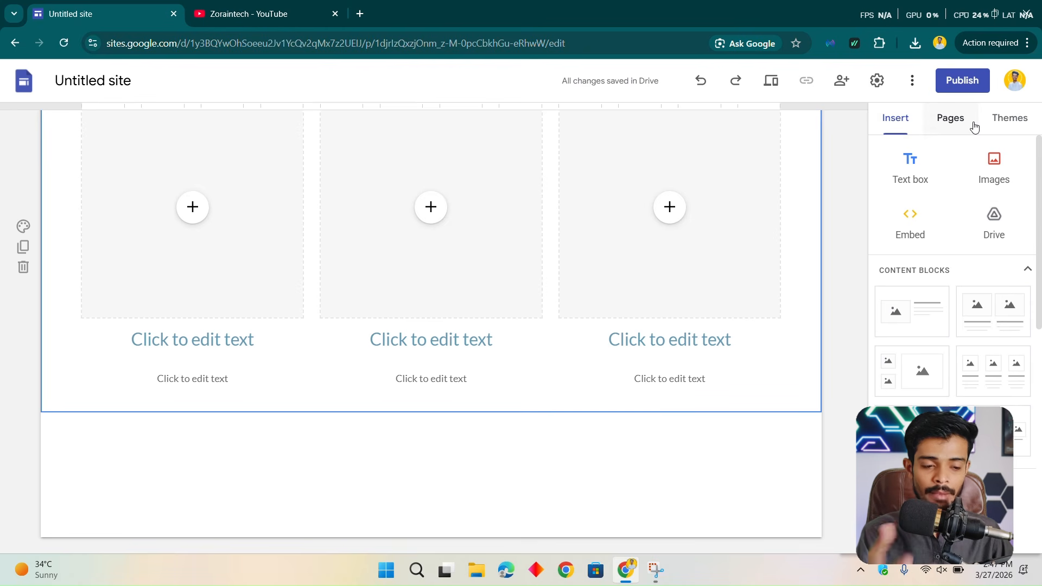
scroll(973, 379, "down", 6)
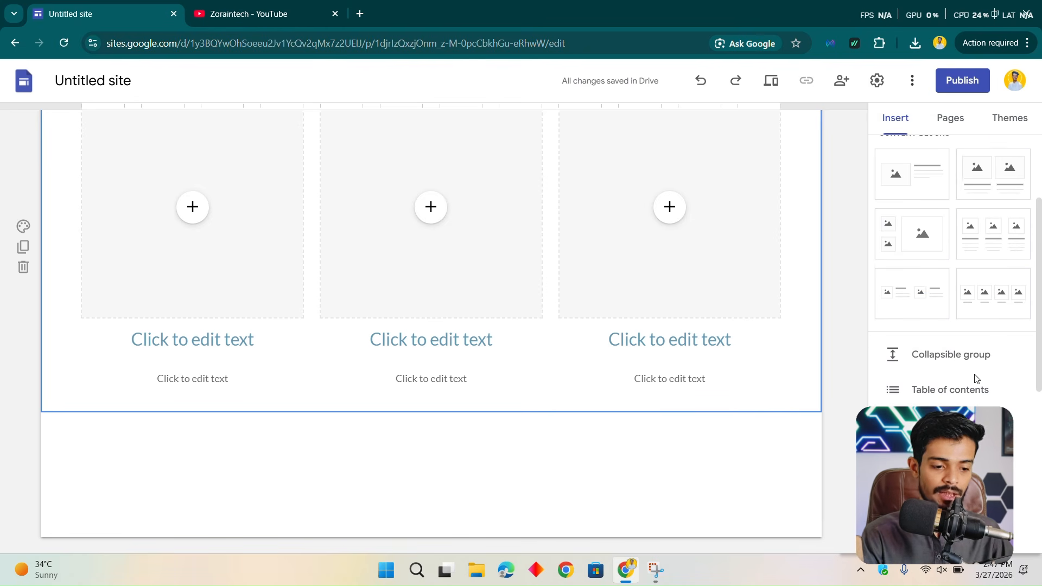
scroll(965, 330, "up", 3)
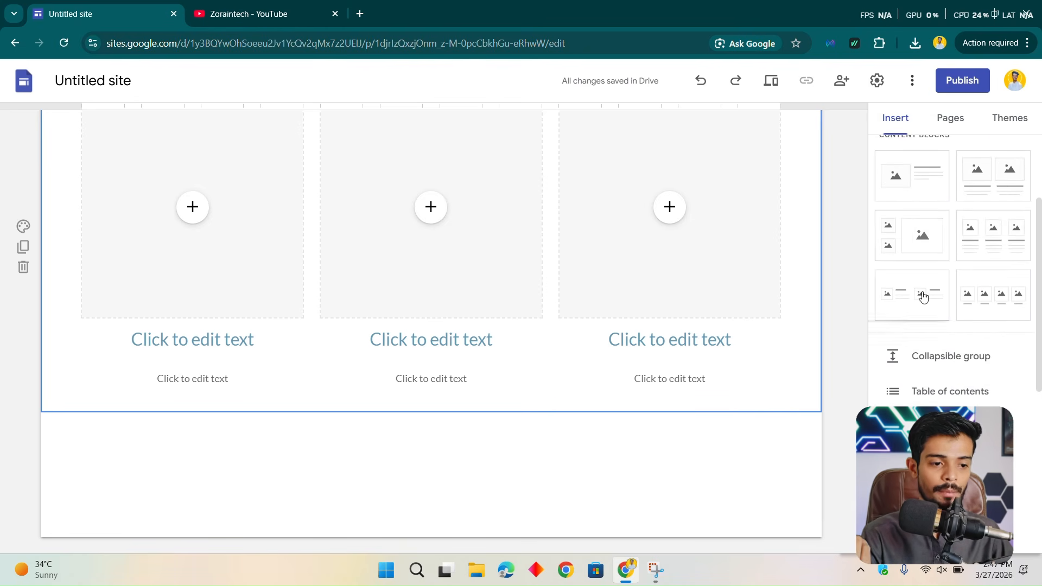
scroll(965, 170, "up", 1)
- Add a new page without entering a name and delete it again
left_click(956, 132)
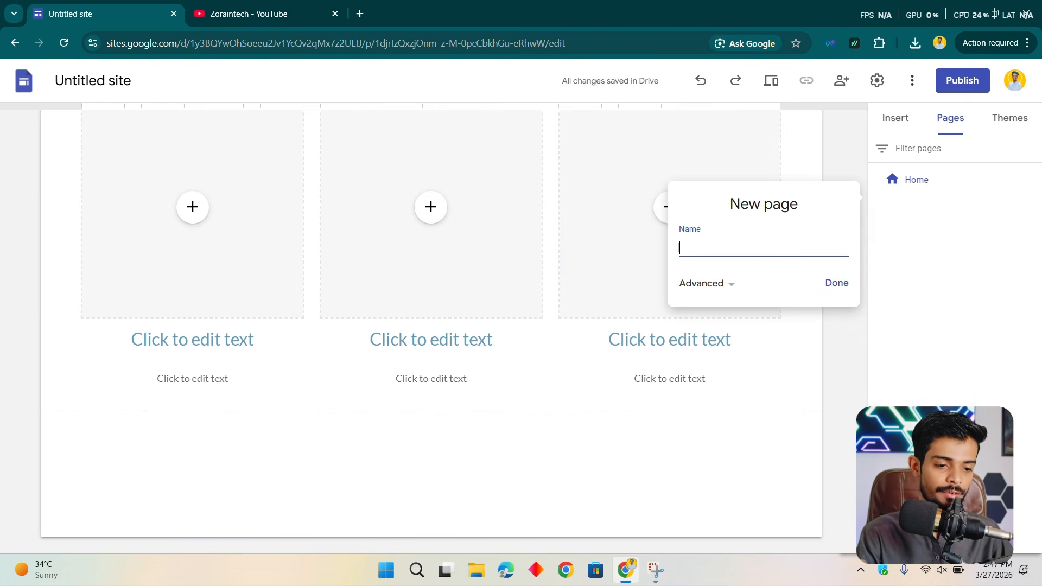
left_click(828, 286)
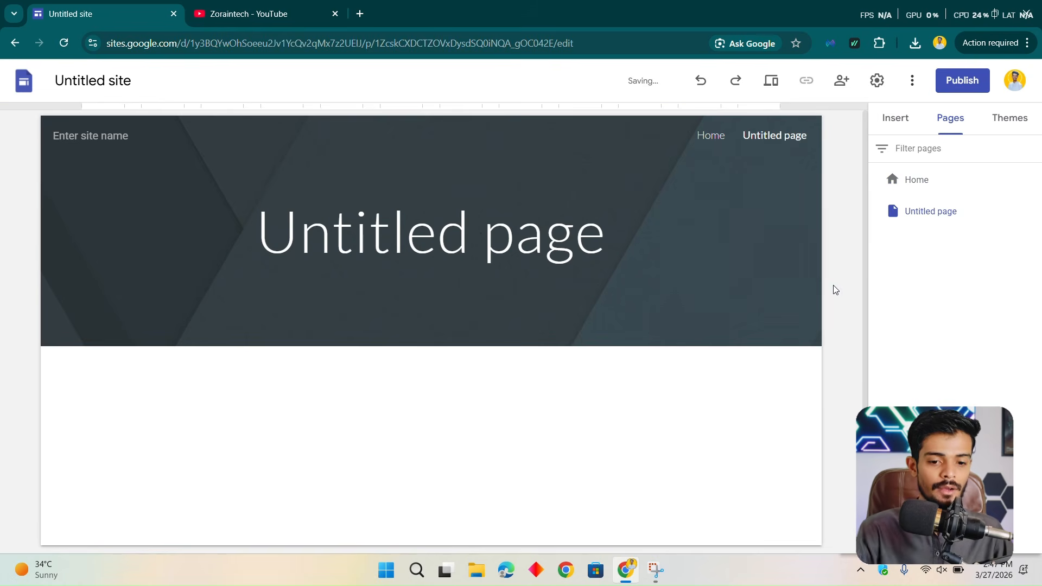
left_click(1035, 211)
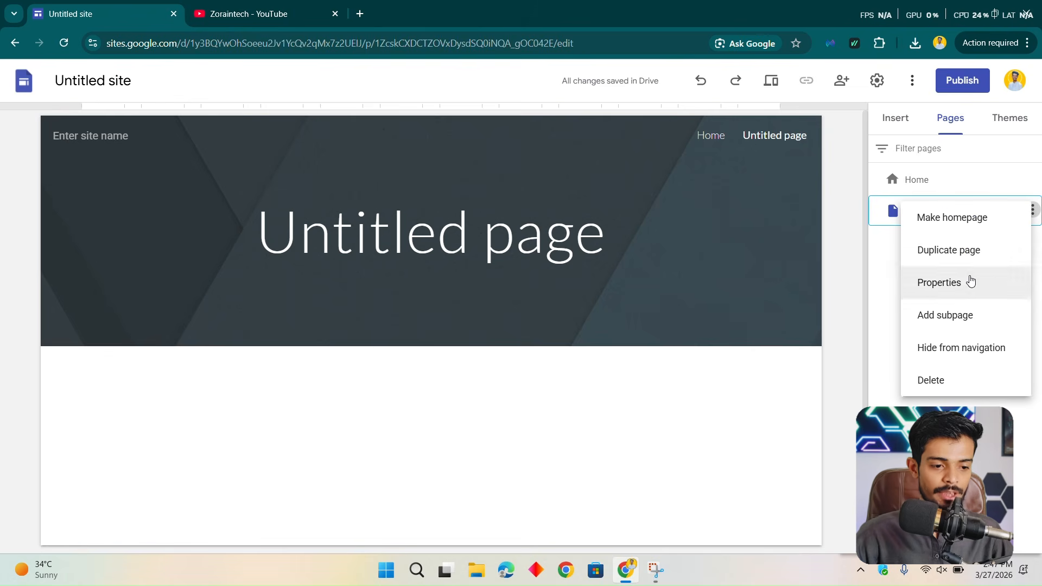
left_click(966, 377)
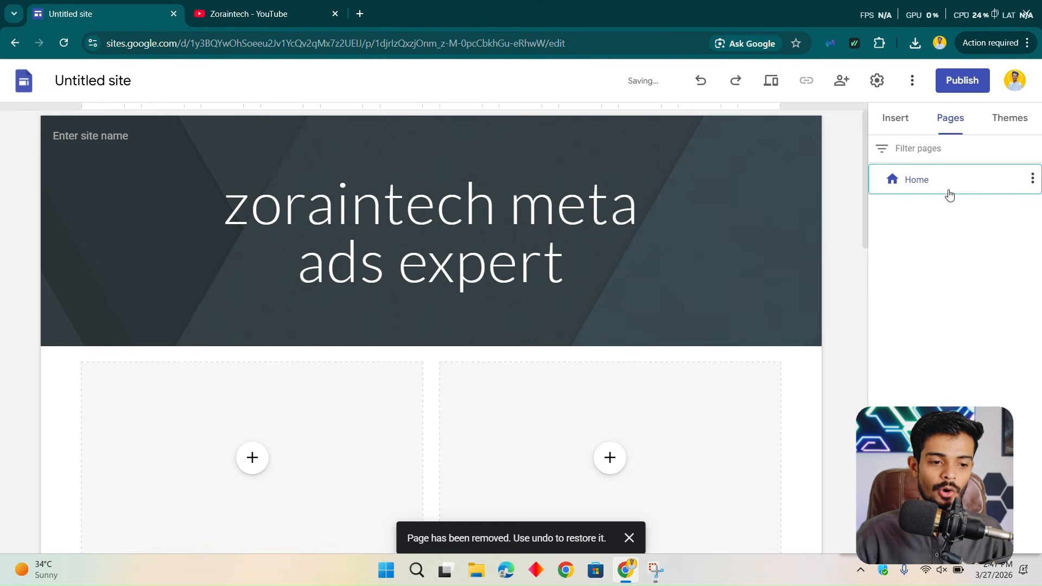
- Add the content block with one image beside text below the three-column block and select its image placeholder
scroll(691, 396, "down", 15)
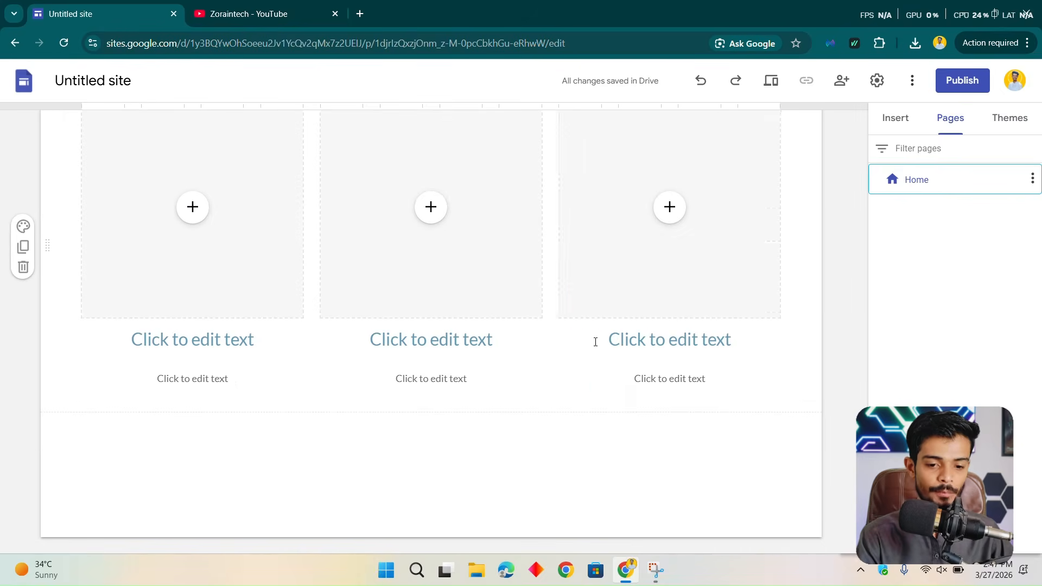
left_click(906, 124)
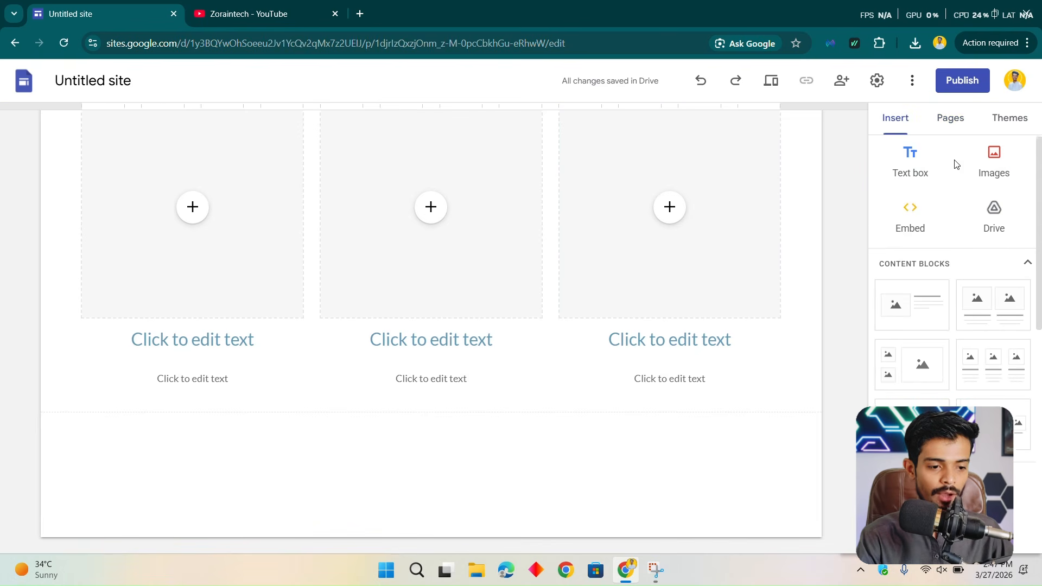
scroll(971, 228, "down", 8)
scroll(957, 339, "down", 1)
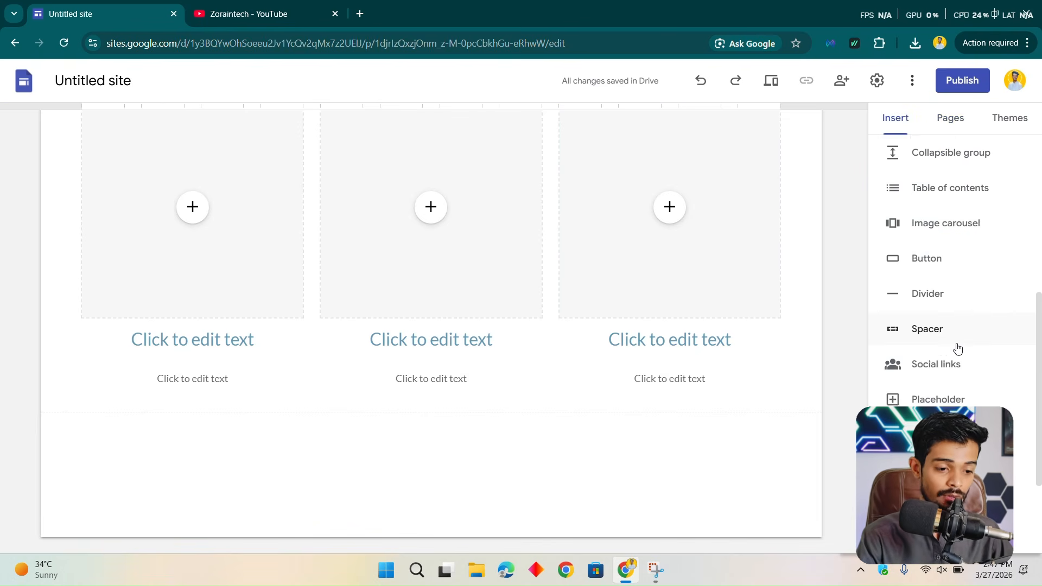
scroll(958, 380, "down", 1)
scroll(961, 337, "up", 10)
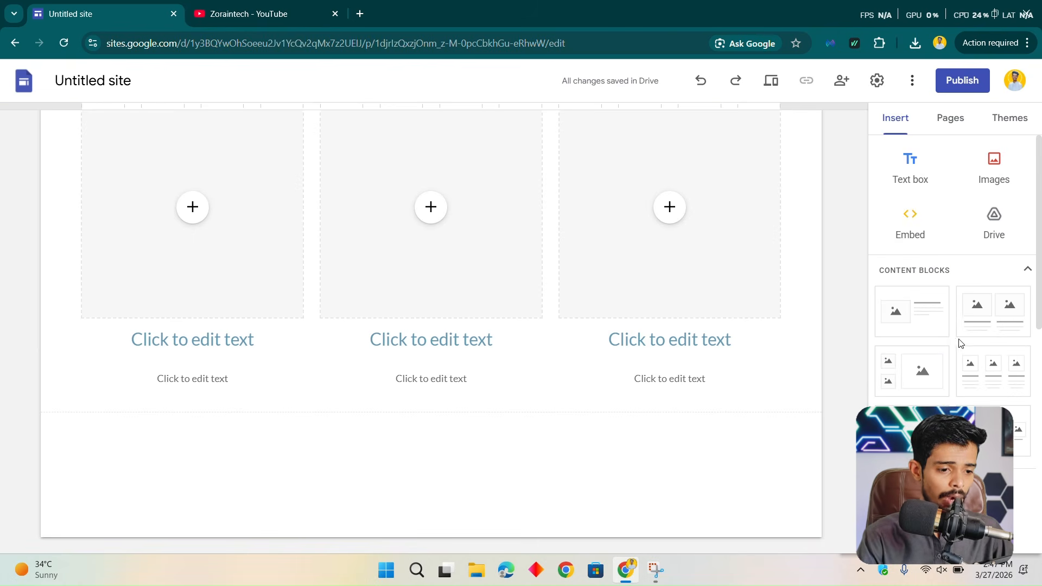
left_click(917, 320)
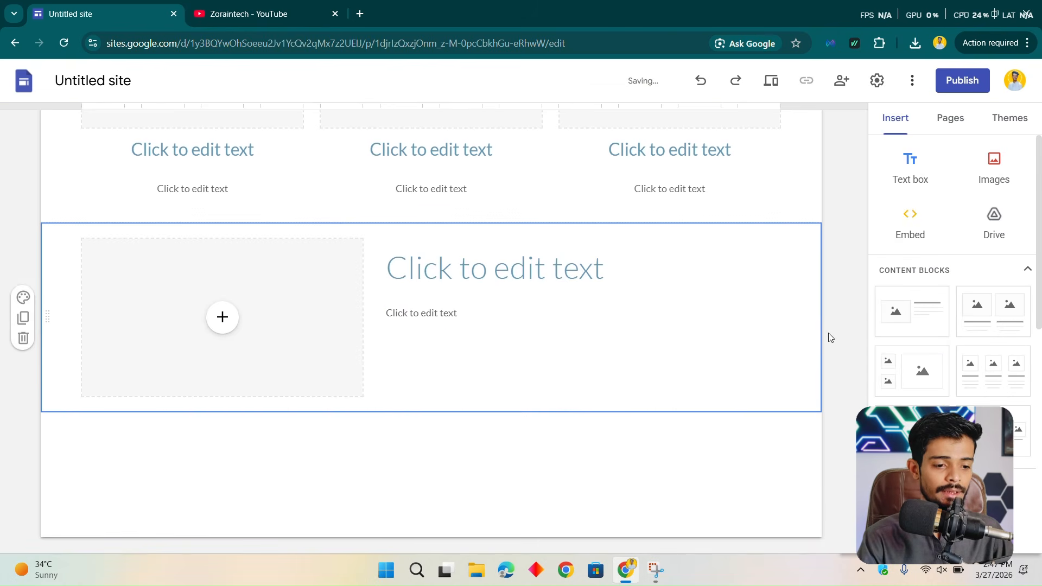
left_click(279, 348)
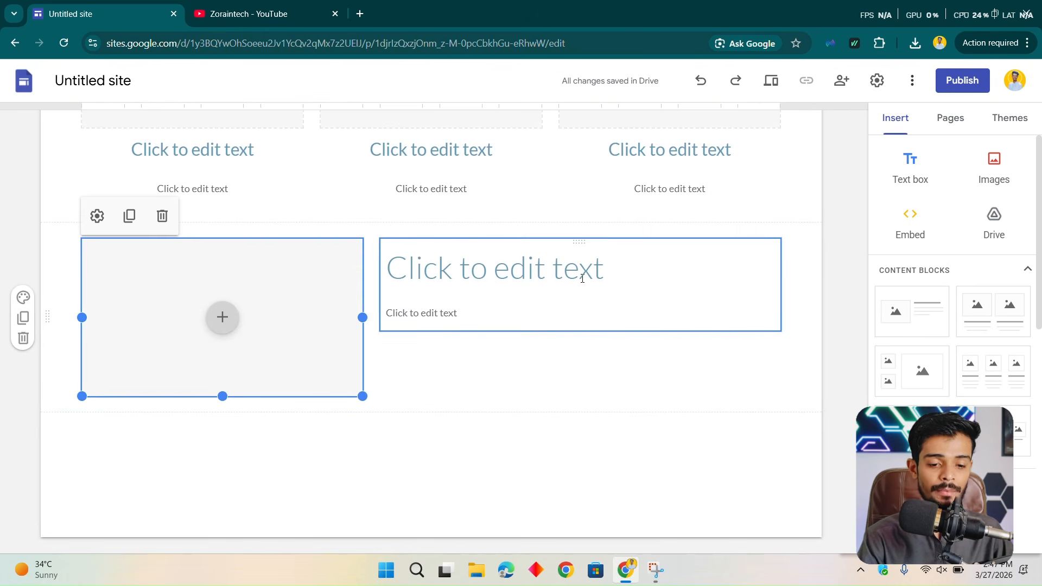
scroll(938, 367, "down", 5)
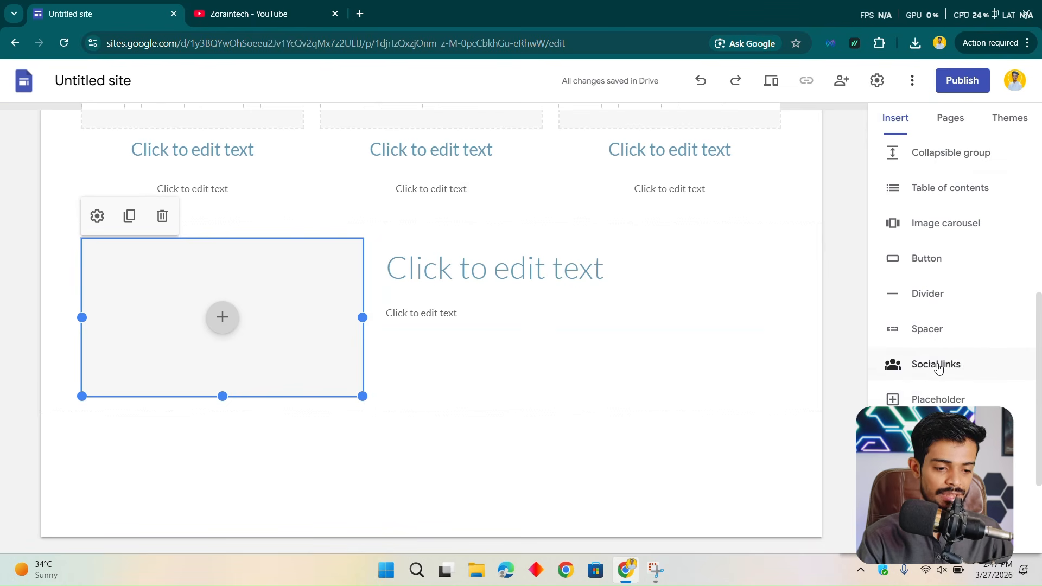
scroll(955, 271, "down", 3)
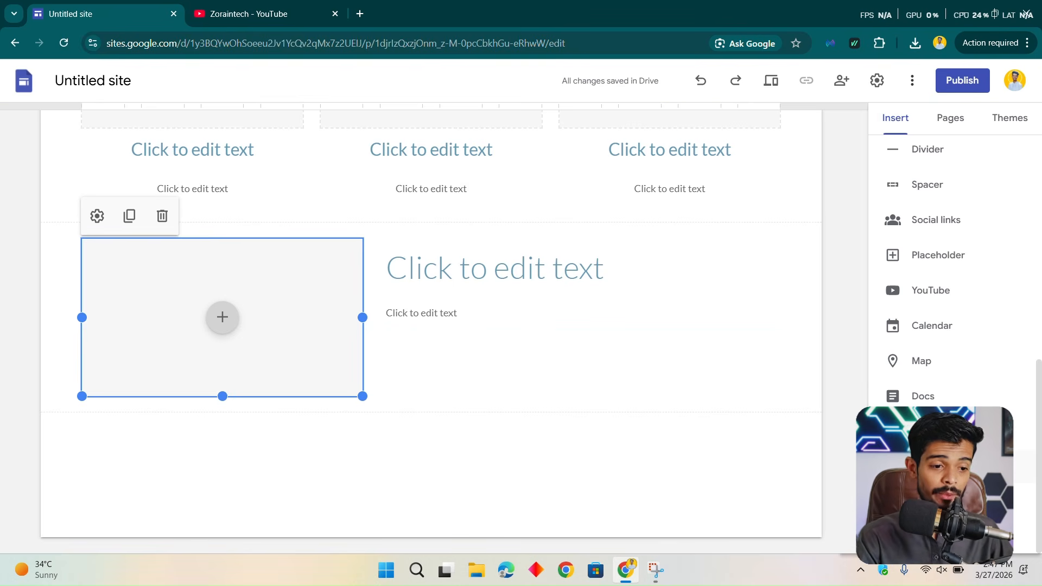
left_click(970, 218)
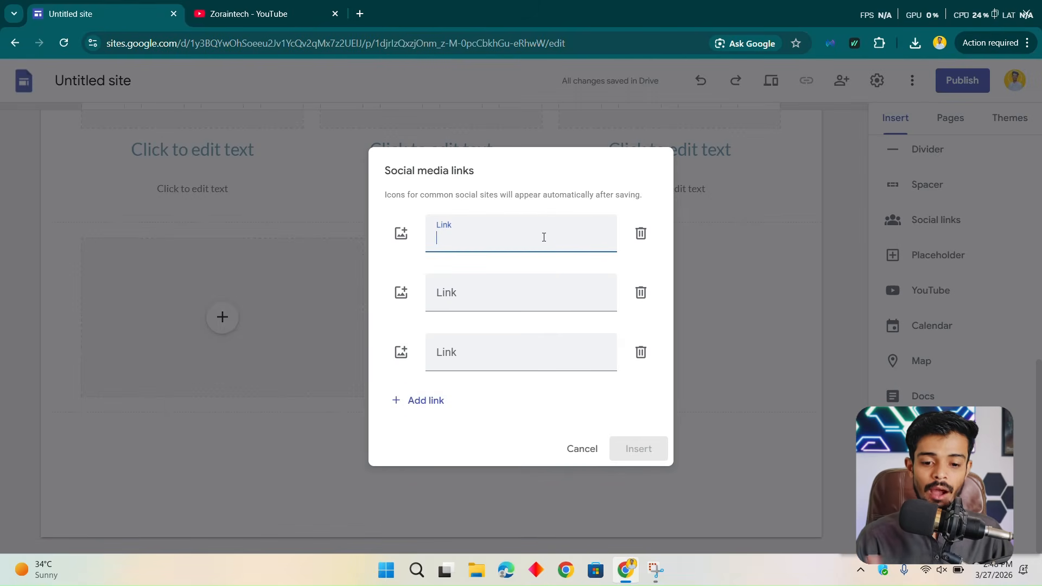
key("ctrl+v")
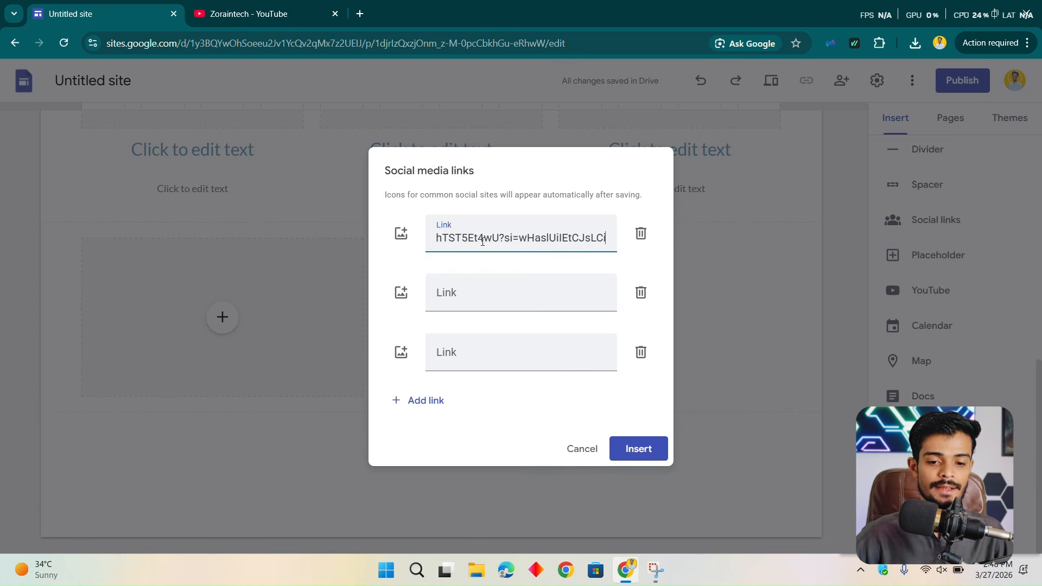
left_click(484, 299)
left_click(485, 361)
type("https://youtu.be/-hTST5Et4wU?si=wHaslUiIEtCJsLCi")
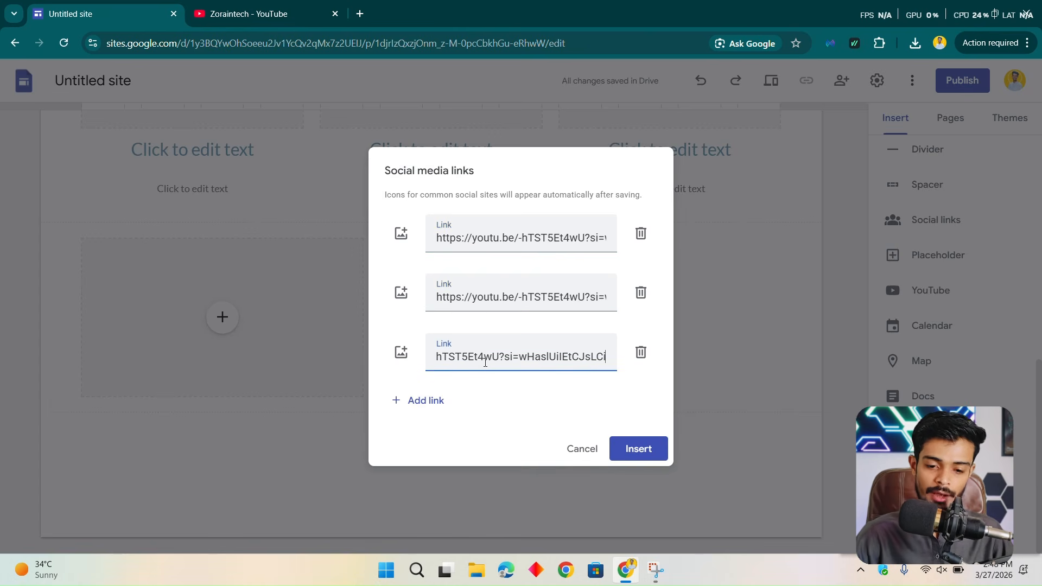
left_click(638, 449)
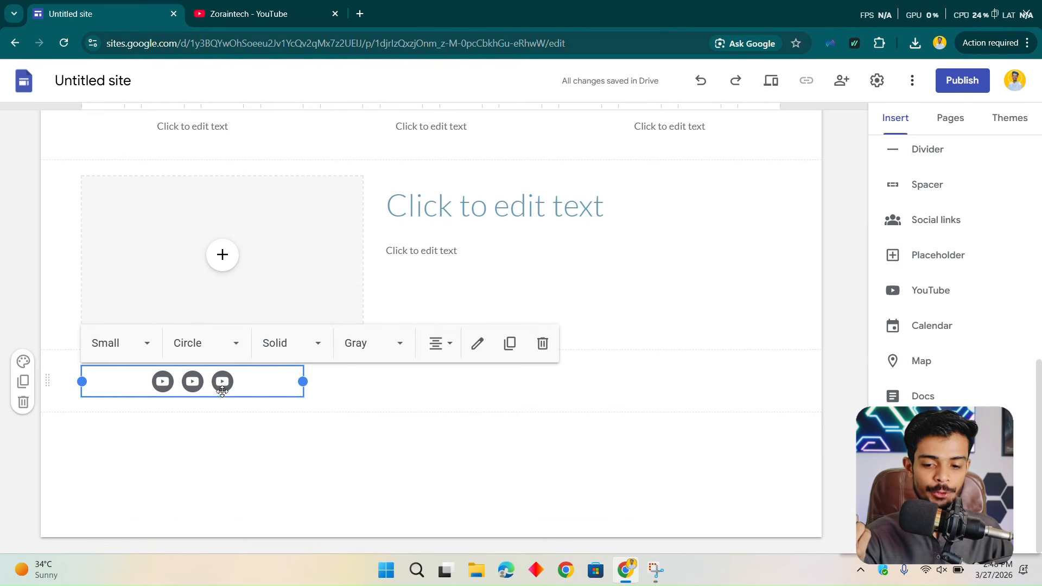
- Try adding extra link rows to the social links, remove the empty rows and update the element
left_click(477, 343)
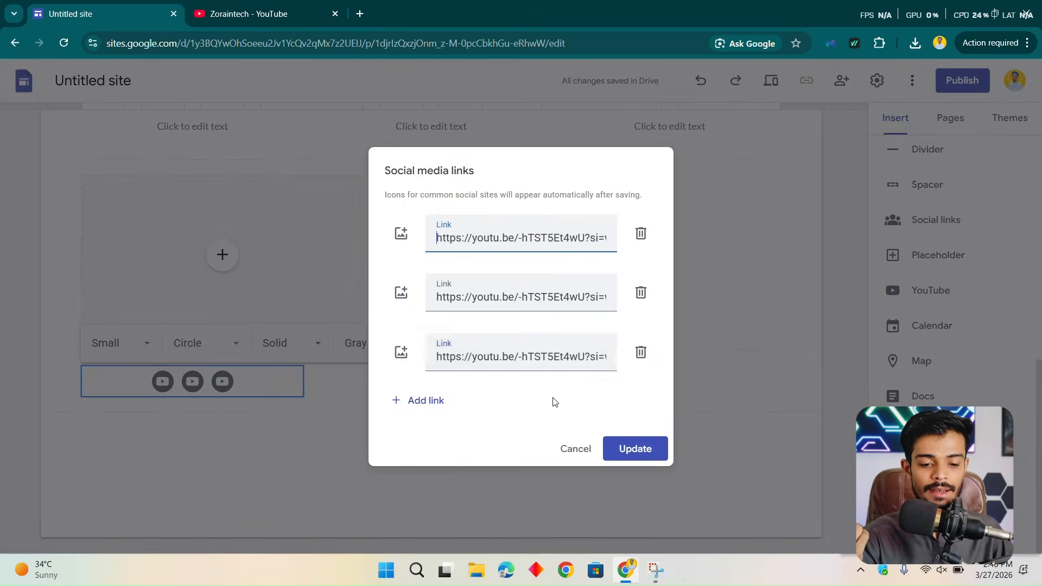
left_click(426, 405)
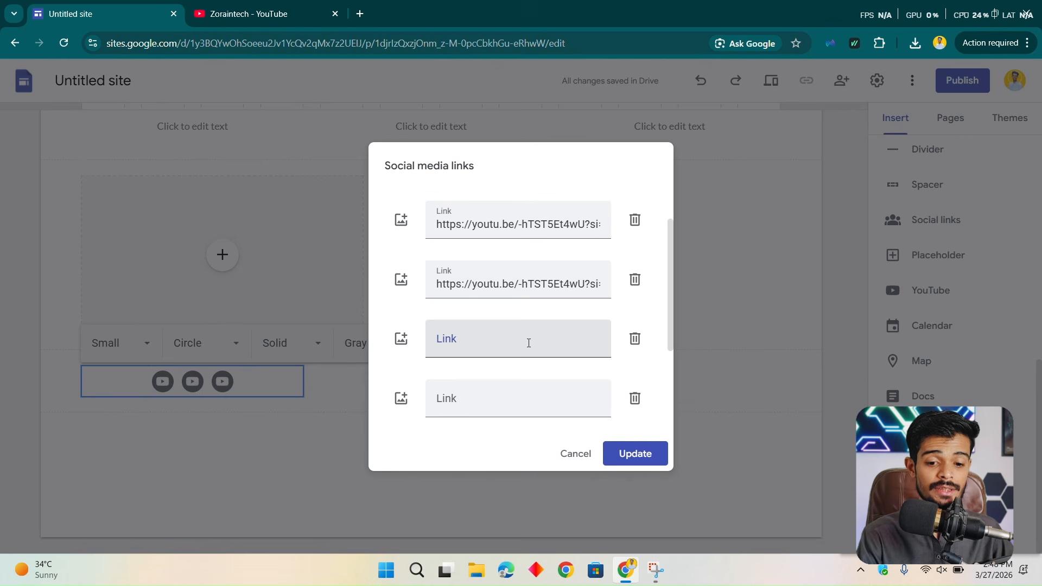
scroll(529, 342, "down", 1)
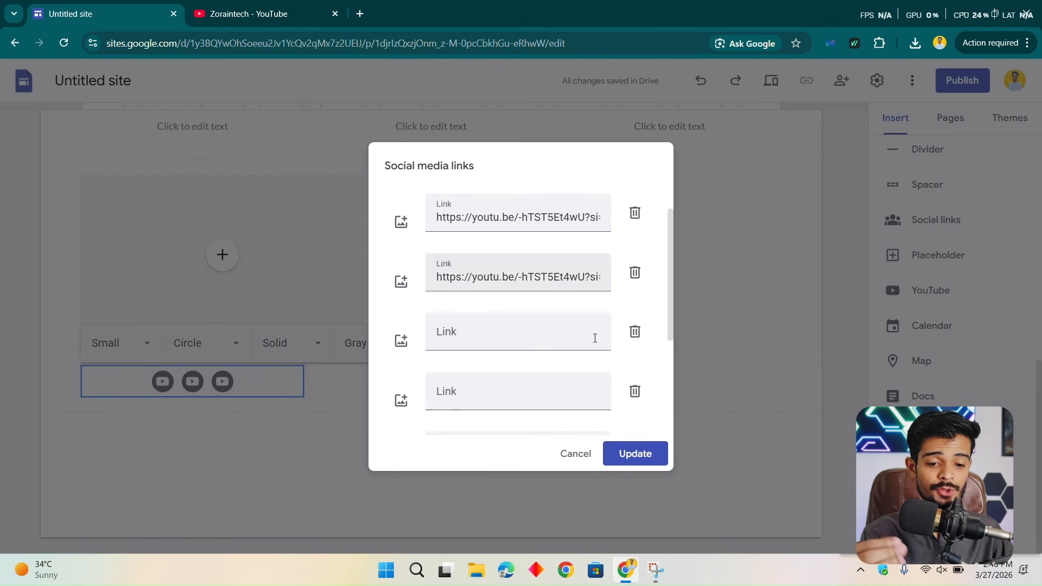
left_click(630, 271)
left_click(634, 298)
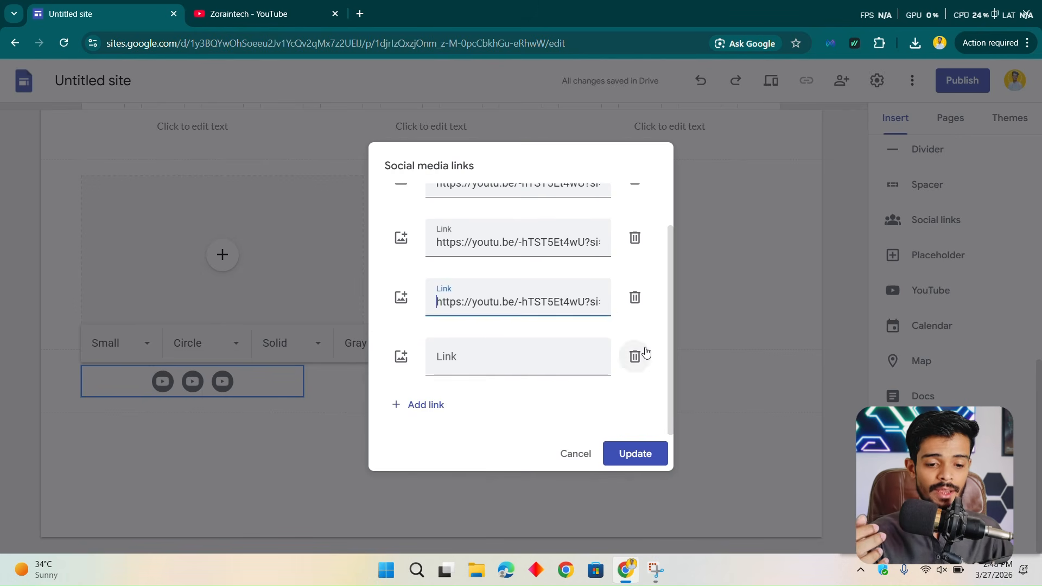
left_click(641, 353)
left_click(616, 452)
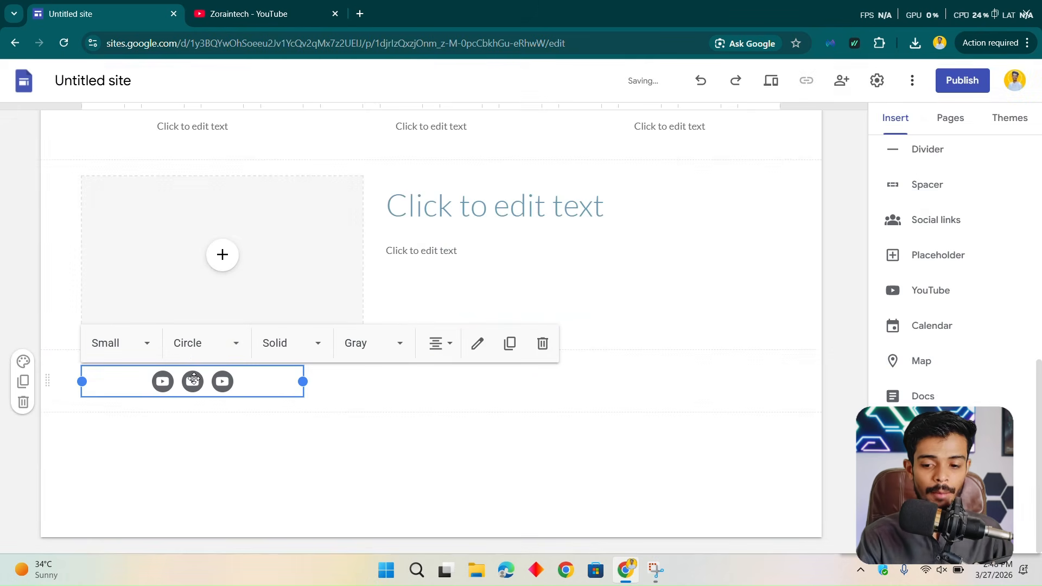
- Set the size of the social link icons to Medium
left_click(148, 356)
left_click(144, 415)
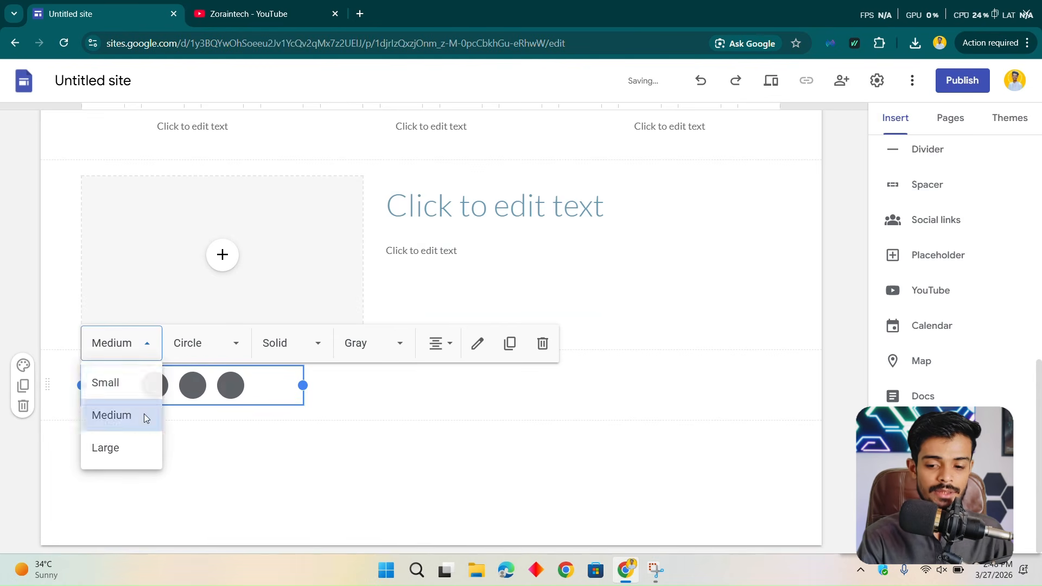
- Try the Square icon shape on the social links and return it to Circle
left_click(142, 354)
left_click(234, 343)
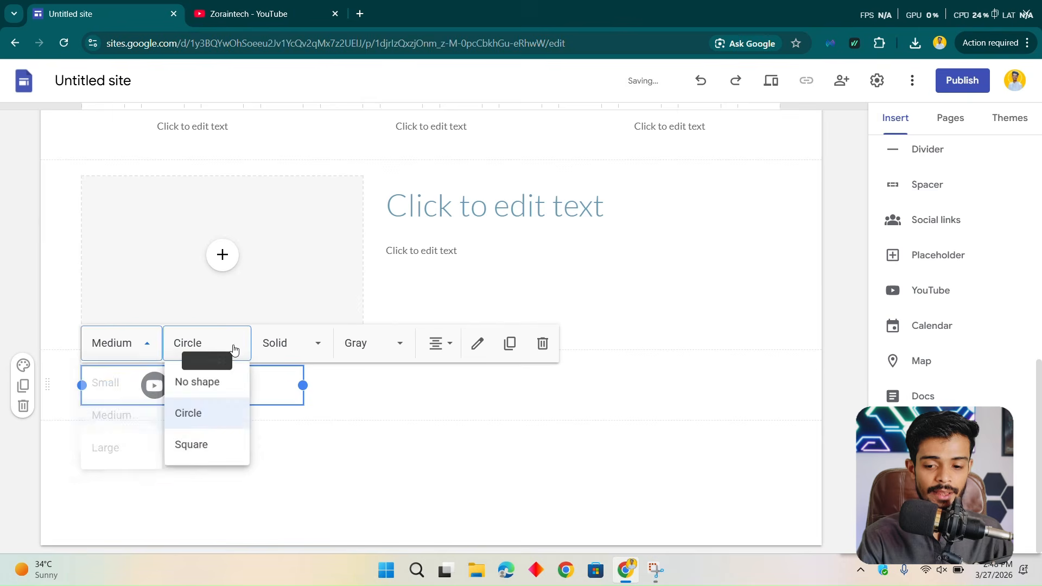
left_click(207, 447)
left_click(235, 345)
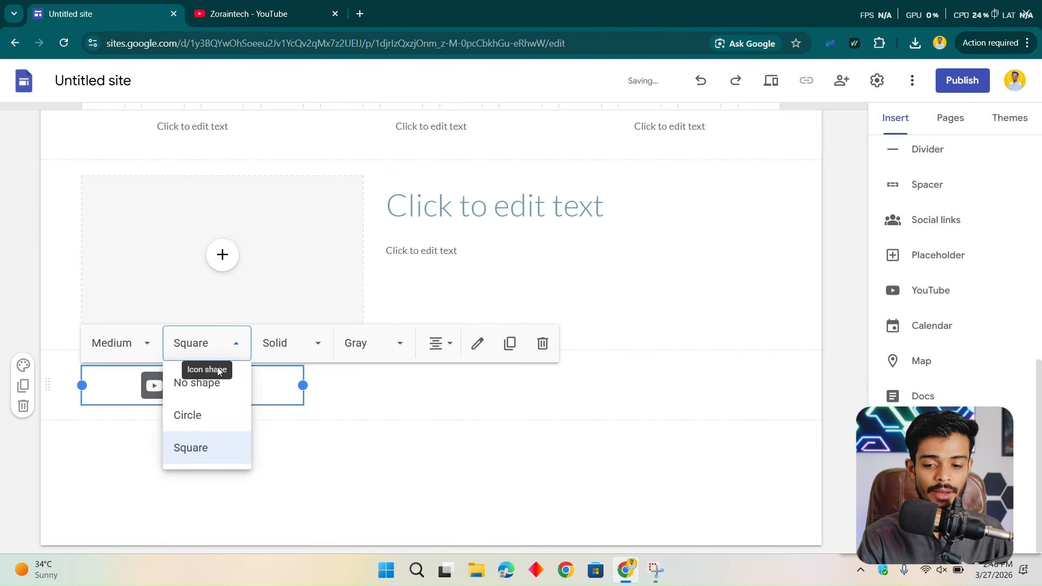
left_click(213, 426)
- Try the Outline icon style on the social links and return it to Solid
left_click(318, 350)
left_click(306, 421)
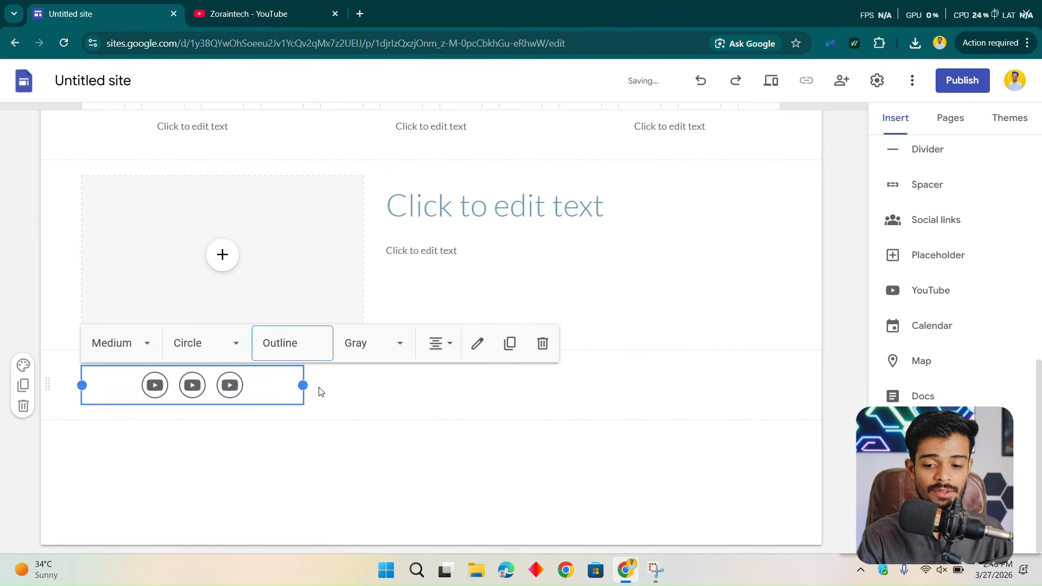
left_click(272, 354)
left_click(300, 389)
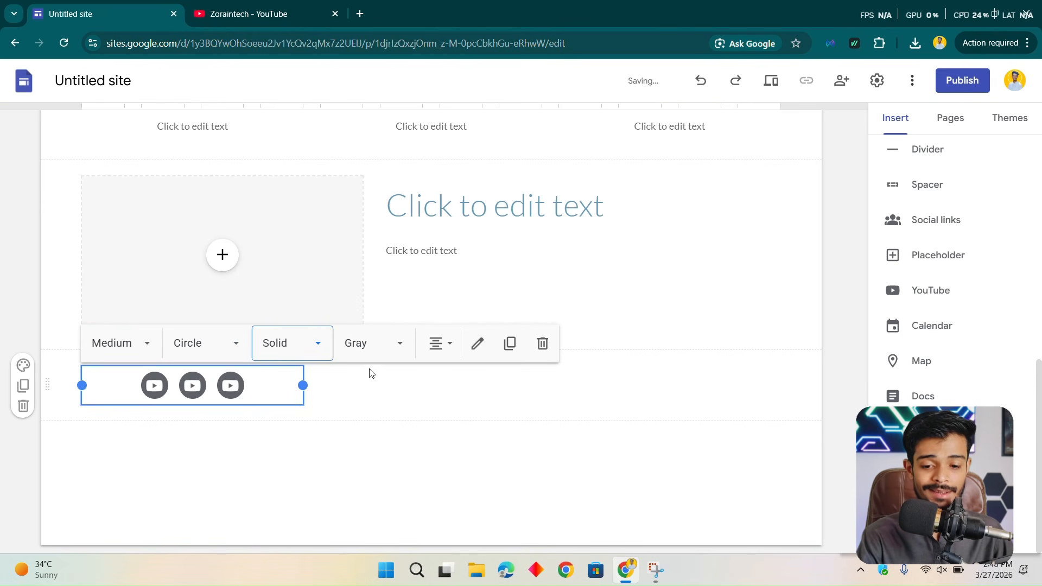
- Try Black and White for the social link icons and settle on the Colored option
left_click(385, 349)
left_click(379, 383)
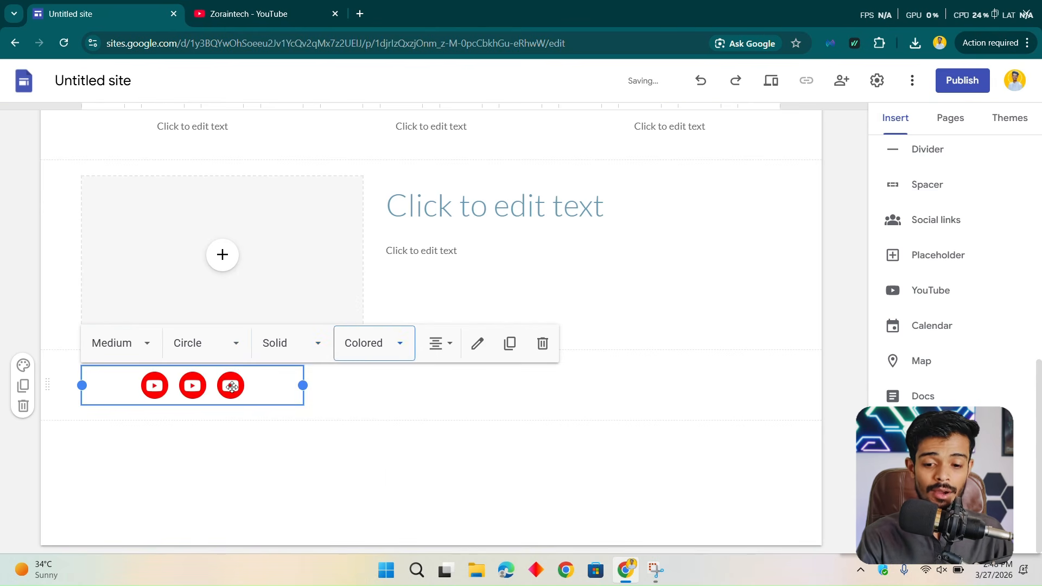
left_click(347, 346)
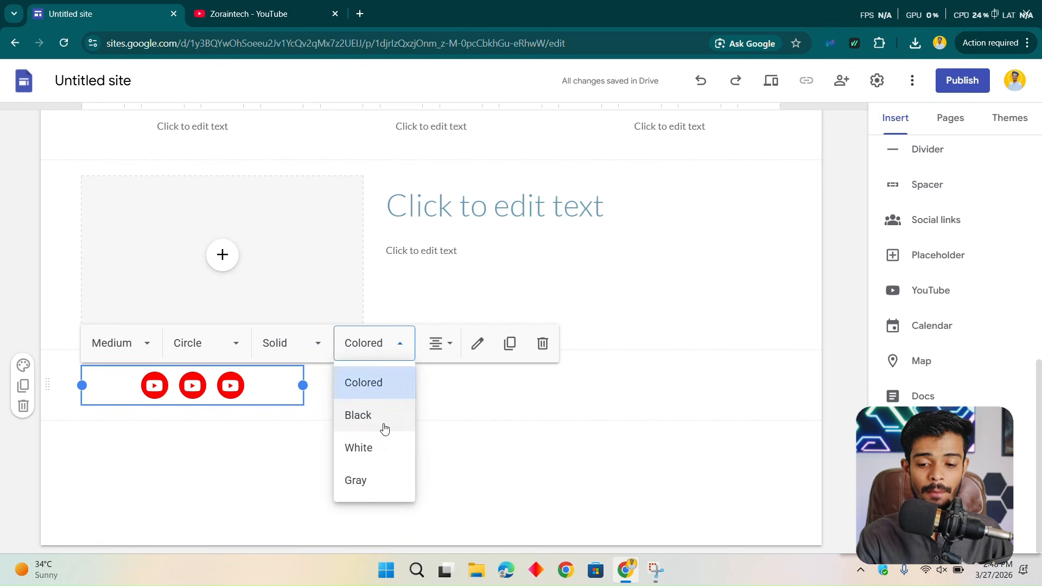
left_click(383, 424)
left_click(388, 352)
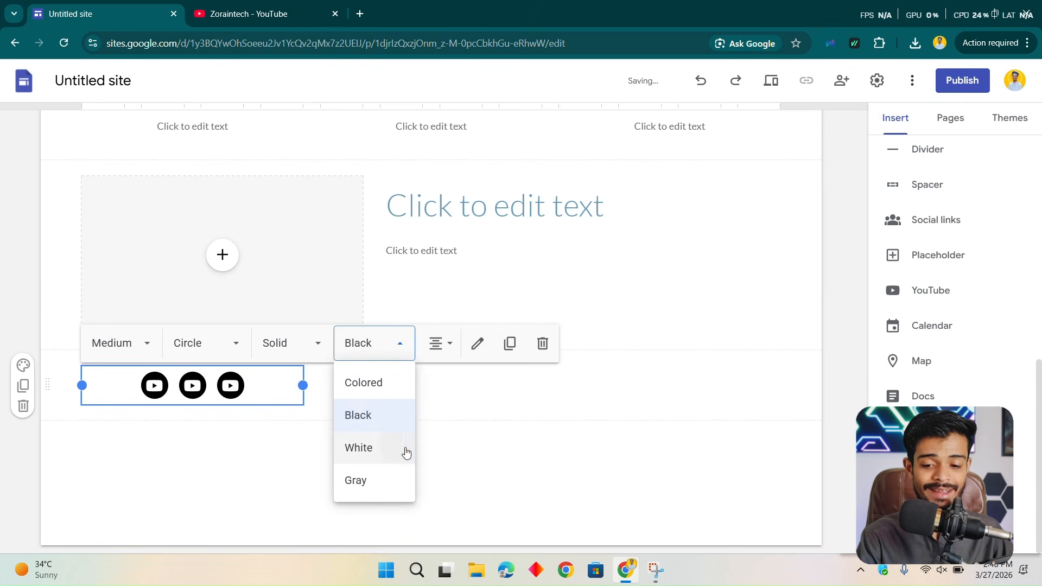
left_click(404, 451)
left_click(392, 352)
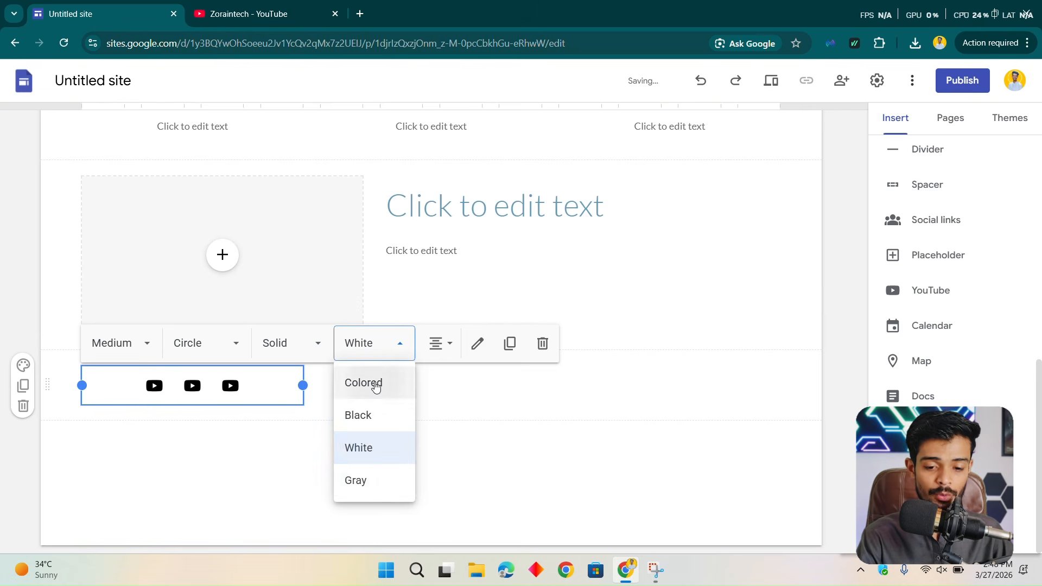
left_click(376, 385)
- Widen the social links element to span the full content width of its section
left_click(436, 350)
left_click(436, 415)
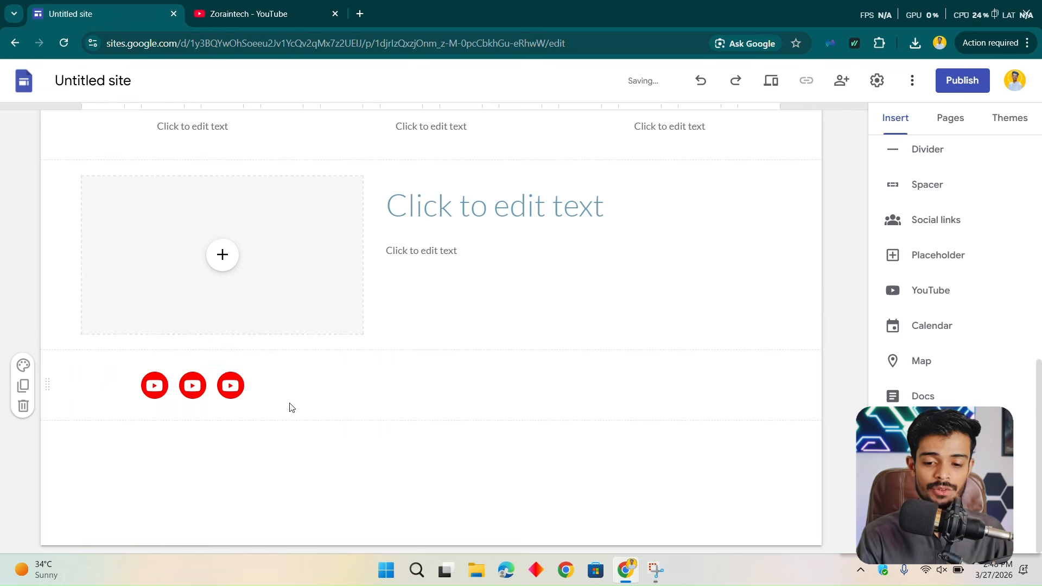
left_click_drag(301, 387, 666, 389)
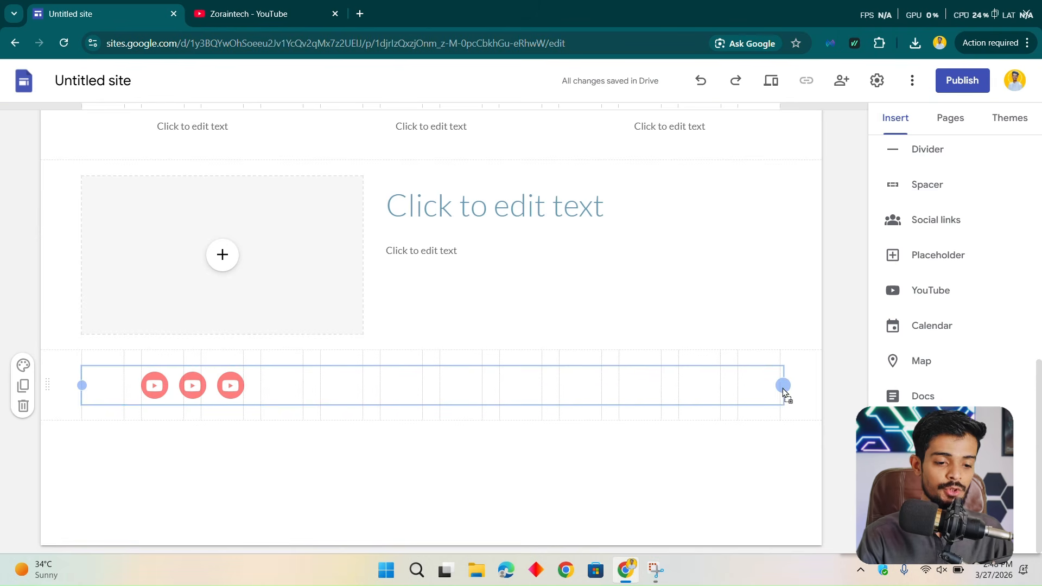
mouse_move(817, 400)
left_mouse_down()
mouse_move(829, 386)
mouse_move(808, 402)
left_mouse_up()
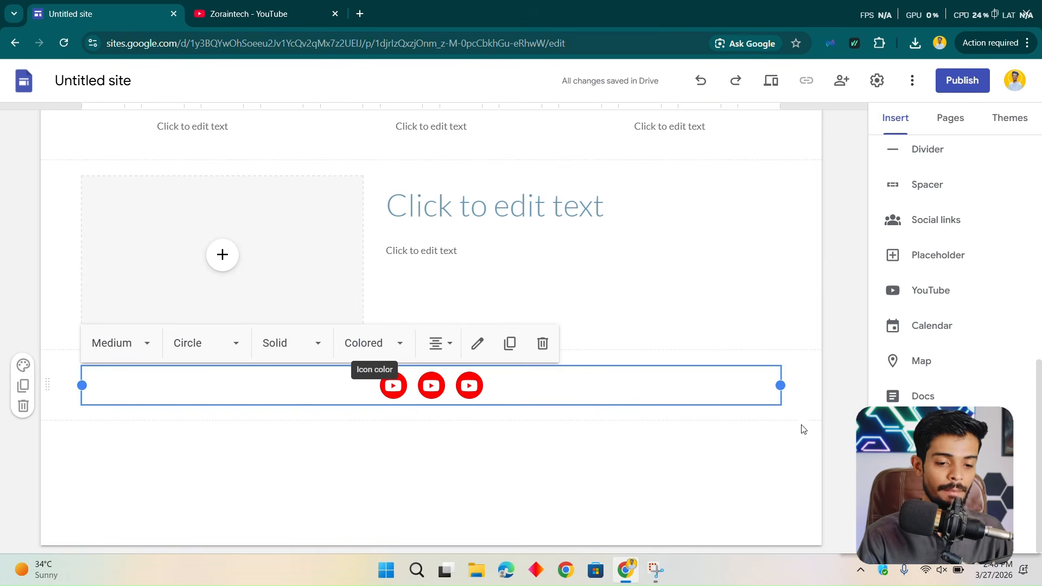
left_click(791, 390)
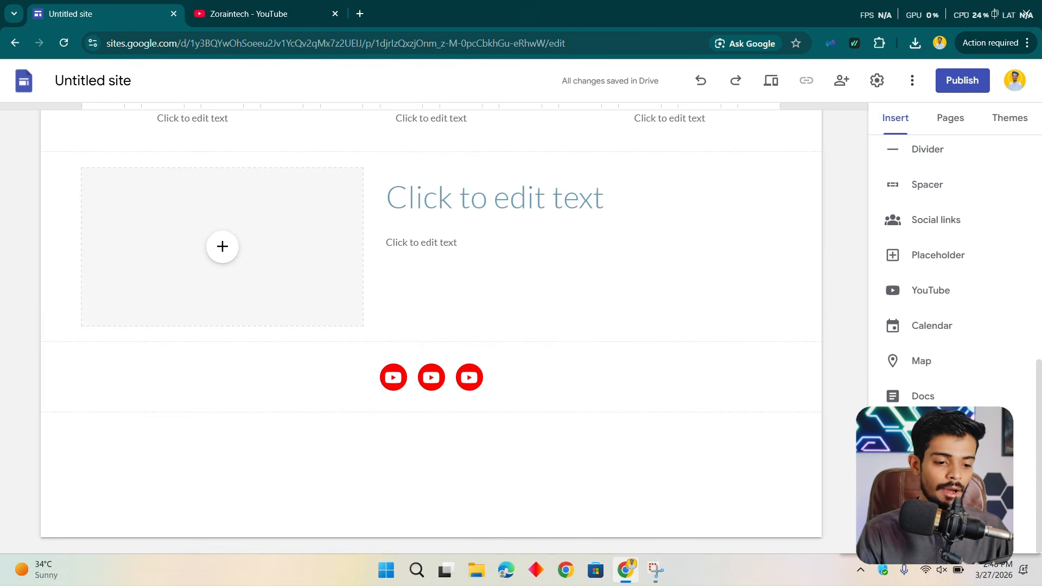
- Insert a map of Islamabad, Pakistan below the social links
scroll(933, 380, "up", 3)
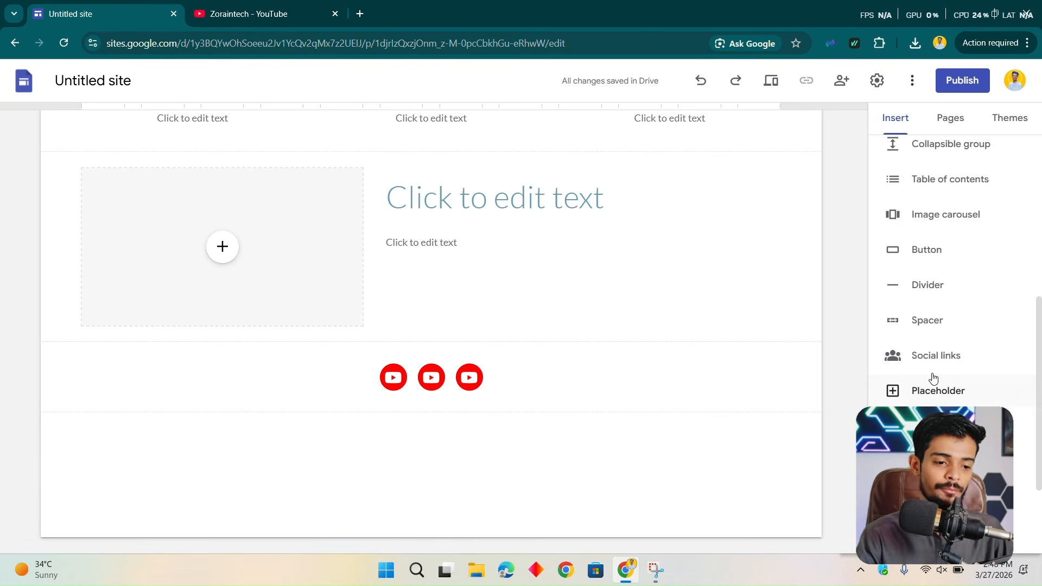
scroll(434, 380, "up", 5)
scroll(1020, 298, "up", 5)
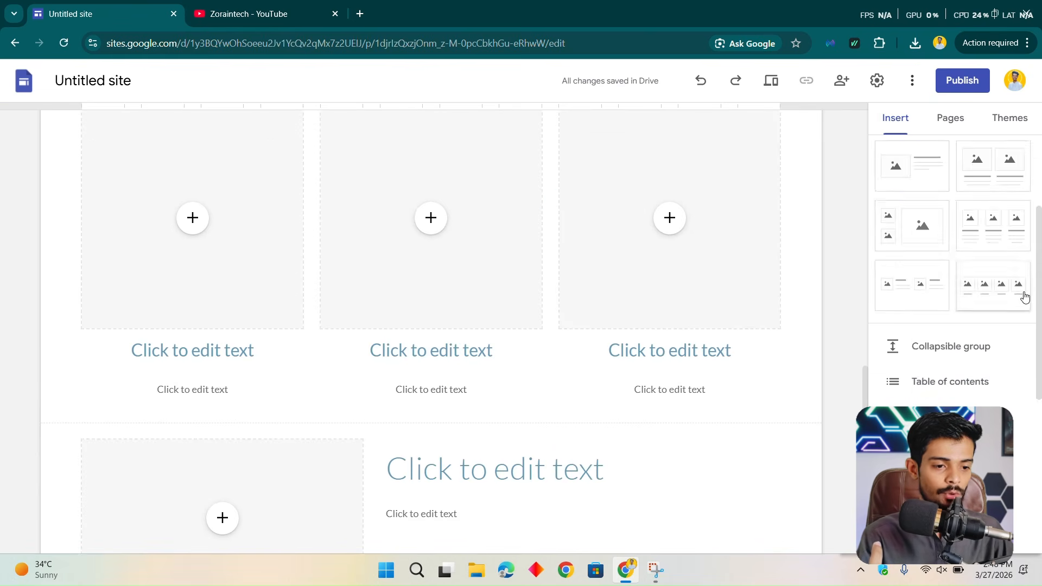
scroll(977, 326, "down", 5)
scroll(543, 489, "down", 5)
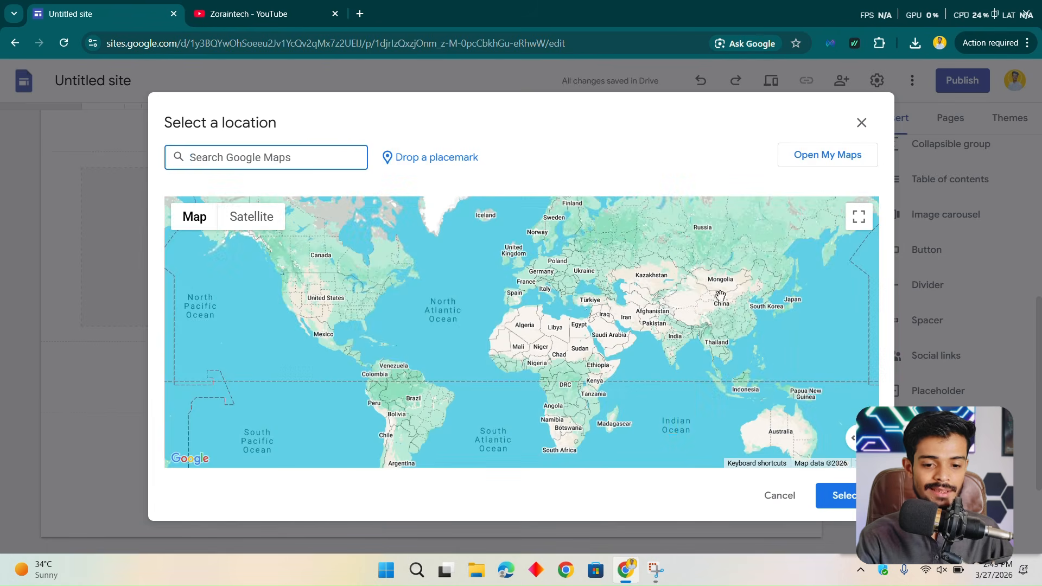
scroll(664, 302, "up", 5)
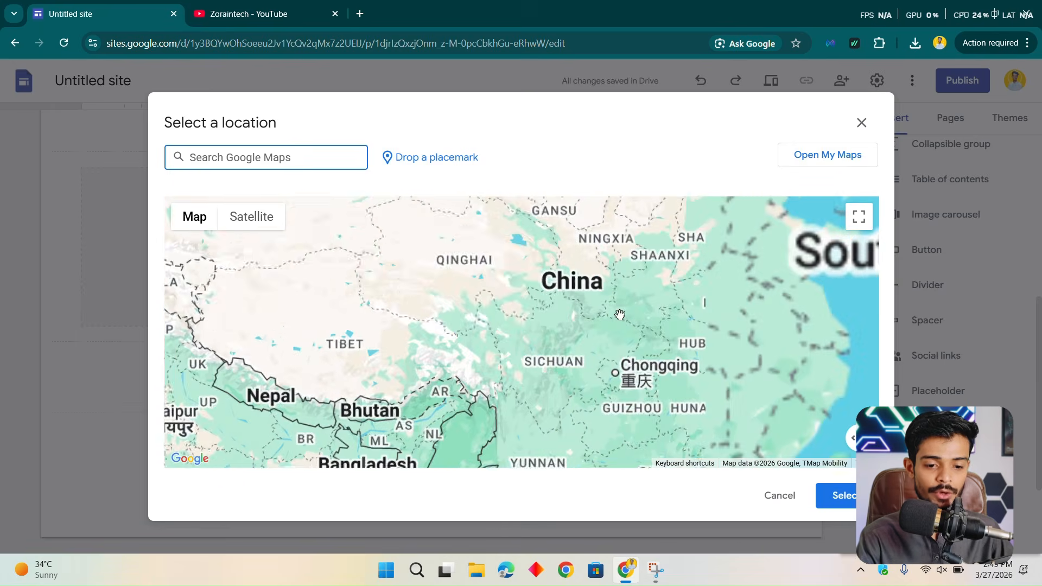
left_click_drag(301, 442, 624, 253)
scroll(624, 255, "up", 2)
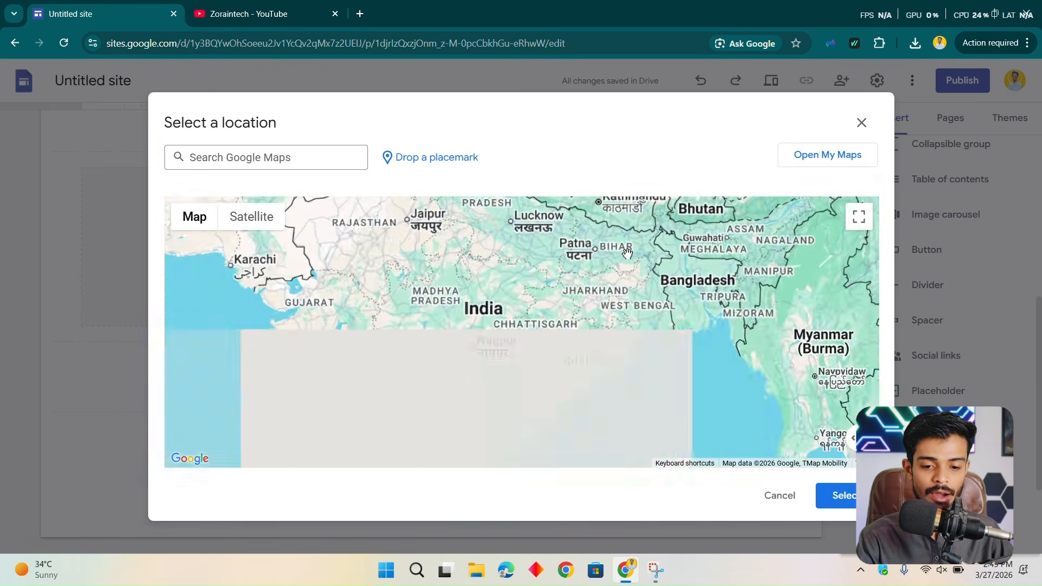
left_click_drag(342, 406, 595, 197)
left_click_drag(711, 379, 601, 304)
left_click(328, 163)
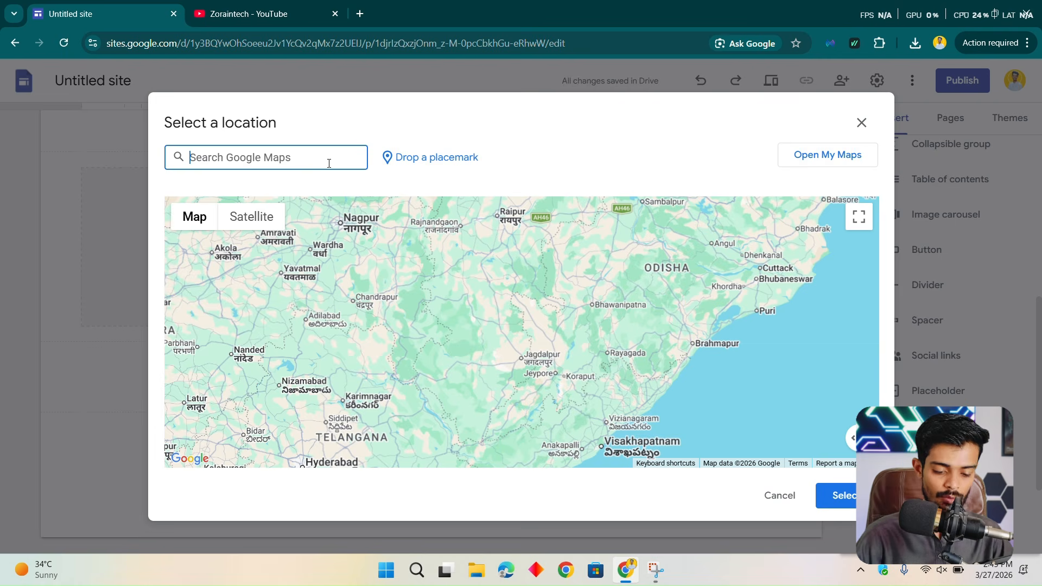
type("ISLAMABAD")
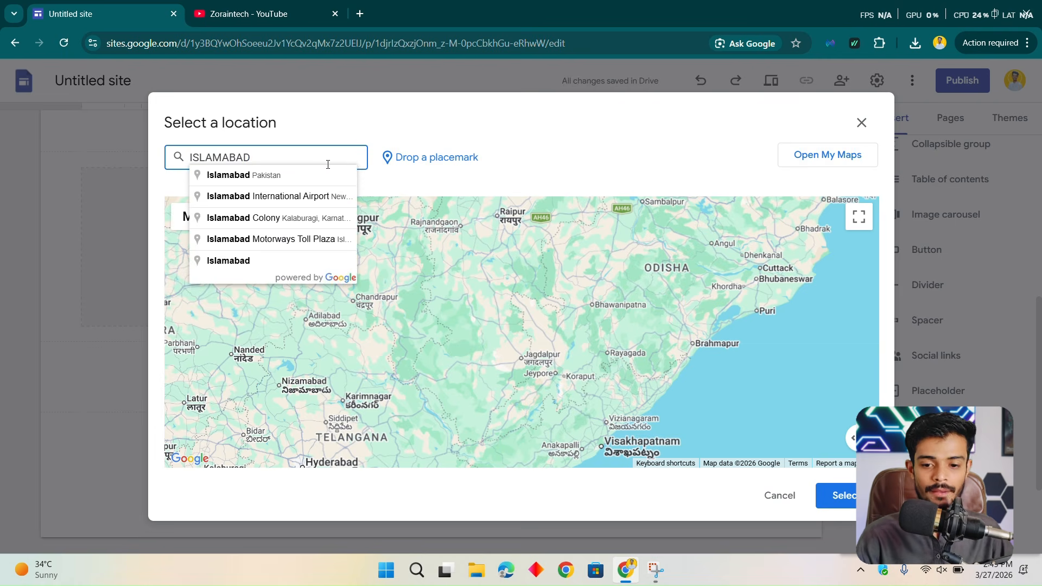
left_click(325, 175)
left_click(836, 495)
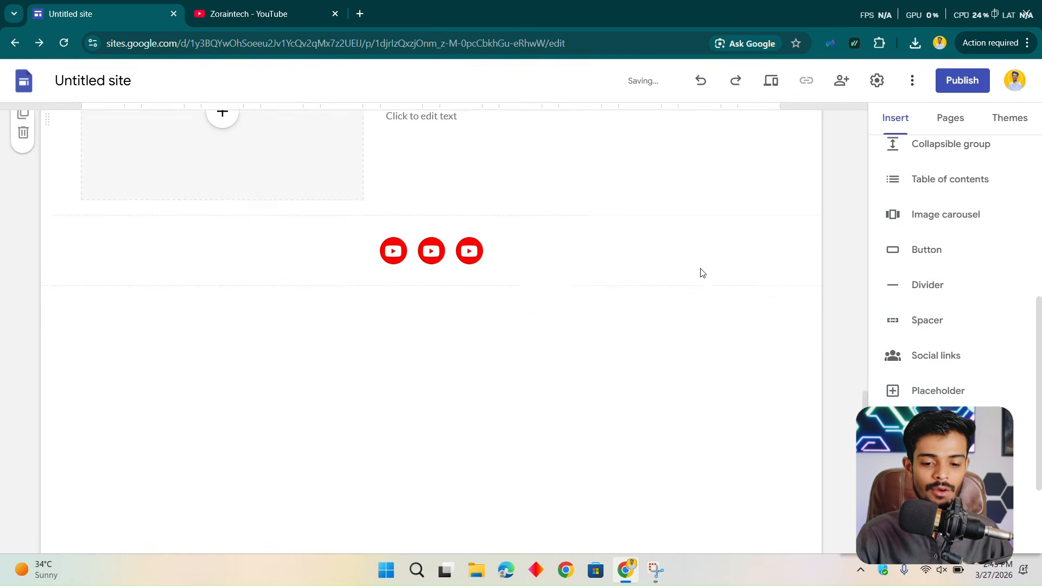
- Widen the Islamabad map to span the full content width of its section
left_click_drag(424, 271, 791, 284)
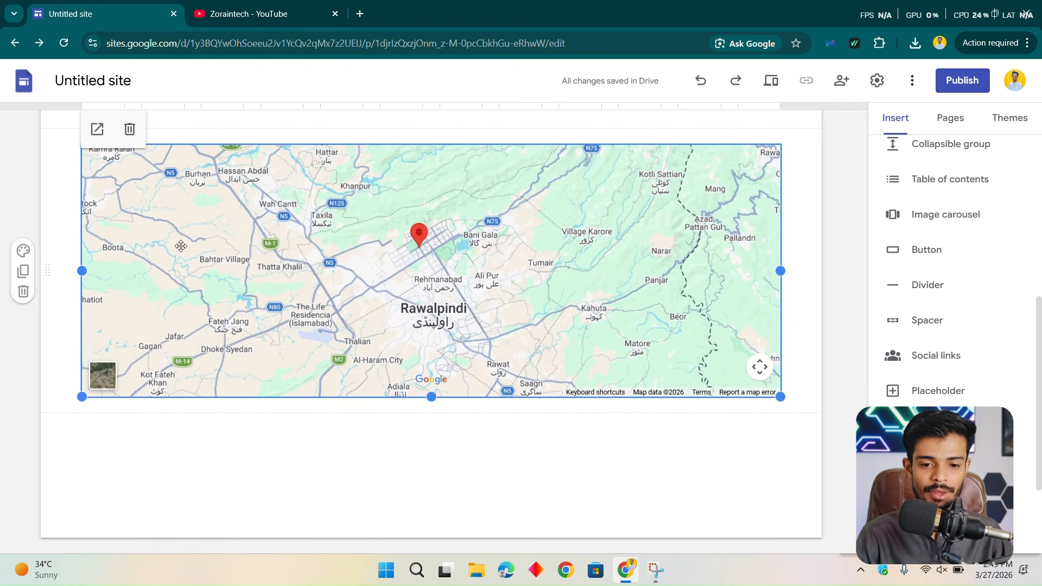
scroll(466, 246, "up", 1)
scroll(563, 296, "down", 1)
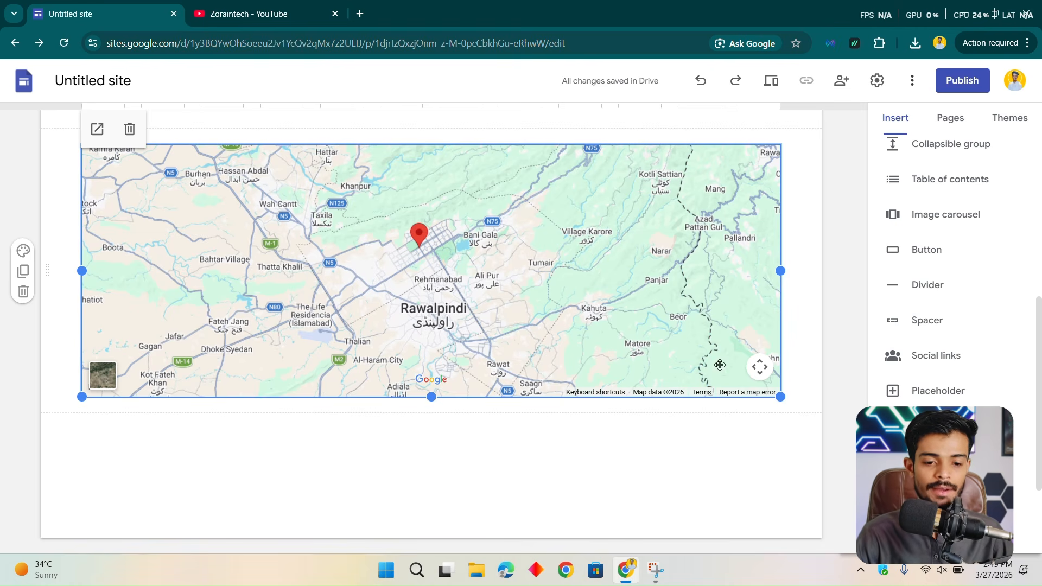
- Apply the Aristotle theme to the site and check how it looks down to the map
scroll(570, 331, "up", 15)
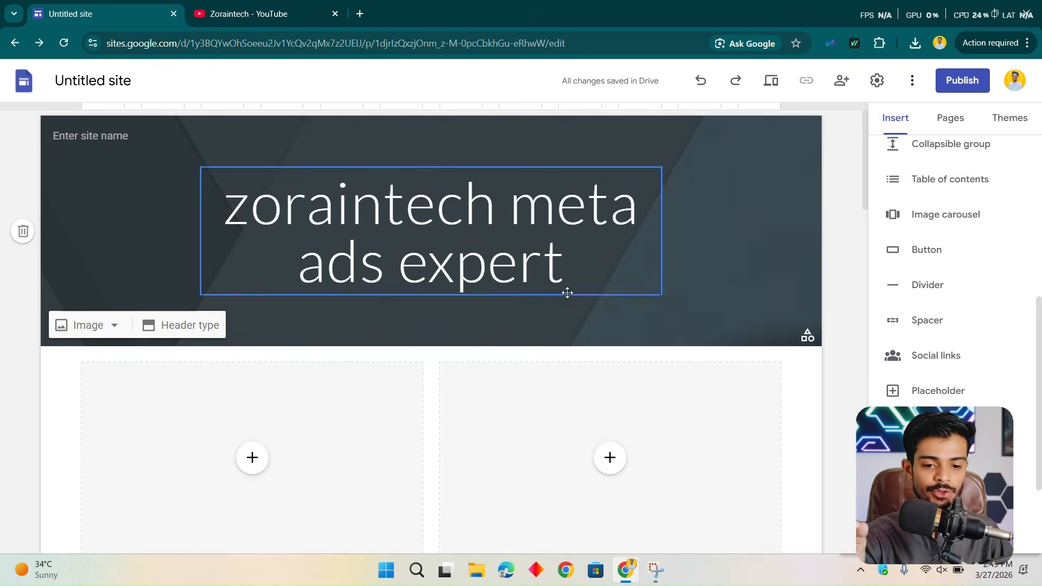
scroll(567, 293, "down", 3)
left_click(1001, 119)
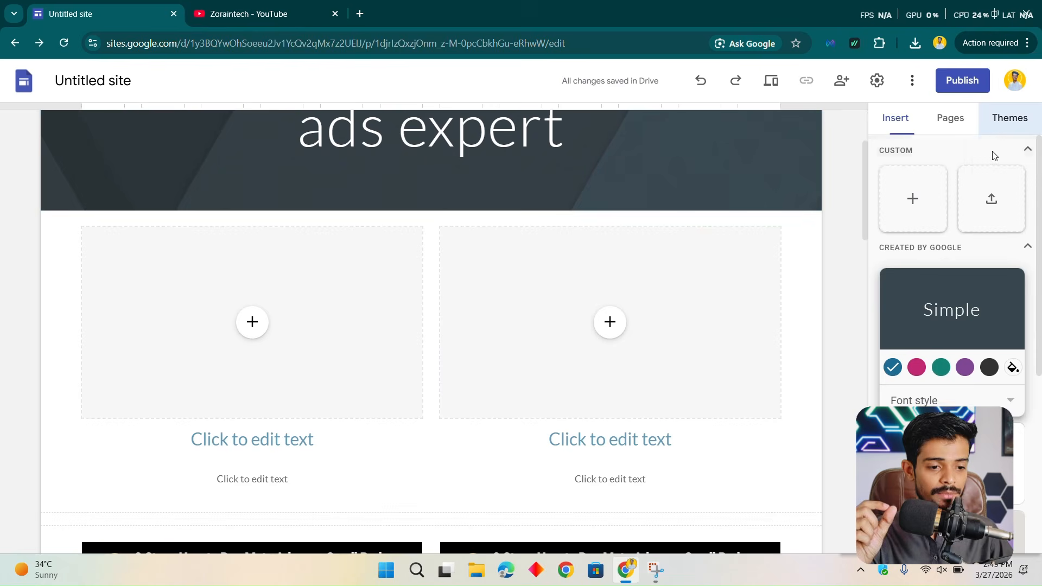
scroll(1014, 221, "down", 5)
left_click(963, 229)
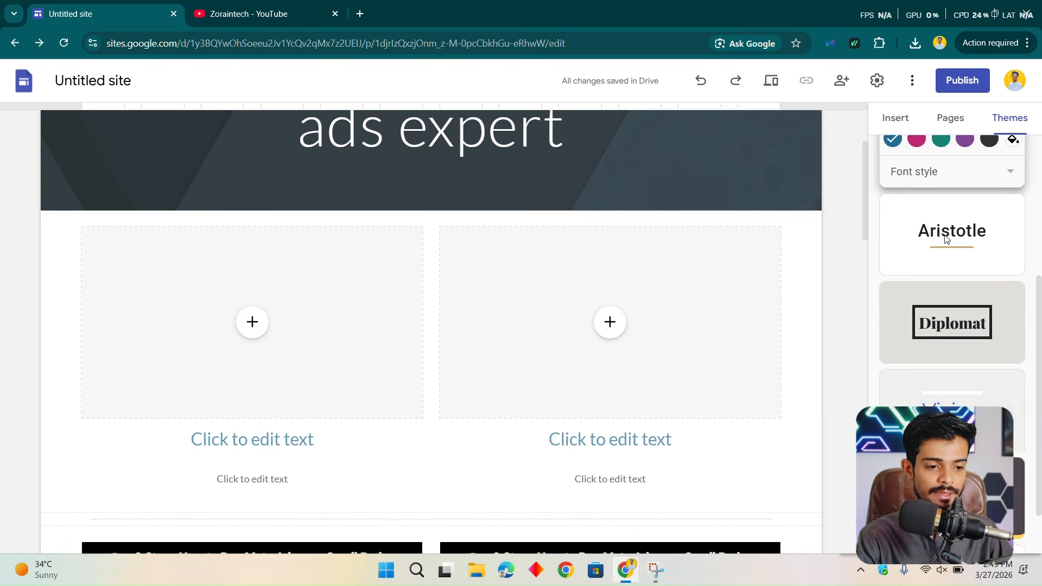
scroll(871, 334, "down", 3)
scroll(598, 244, "up", 3)
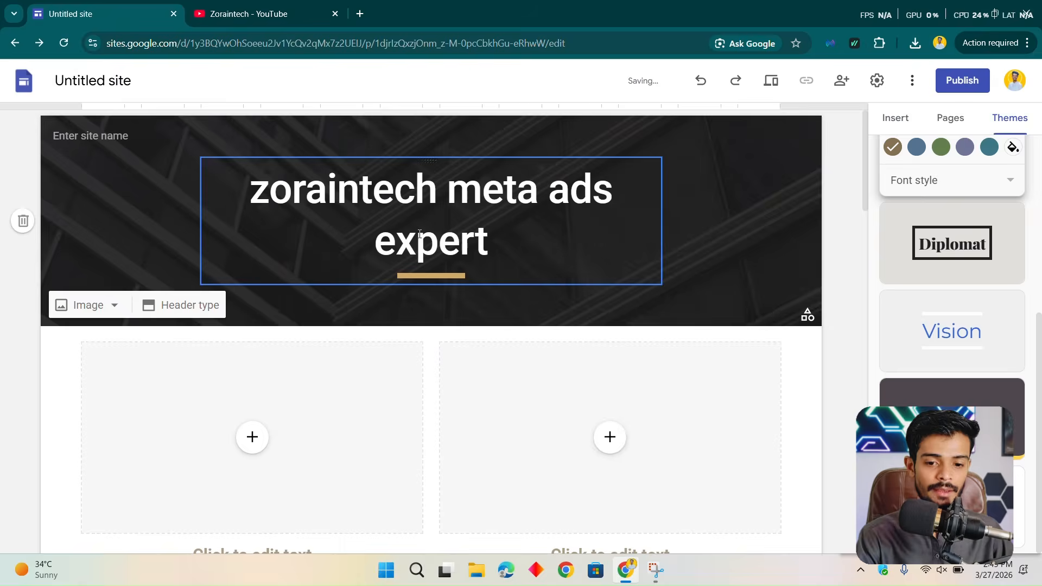
scroll(496, 205, "down", 8)
scroll(671, 165, "up", 1)
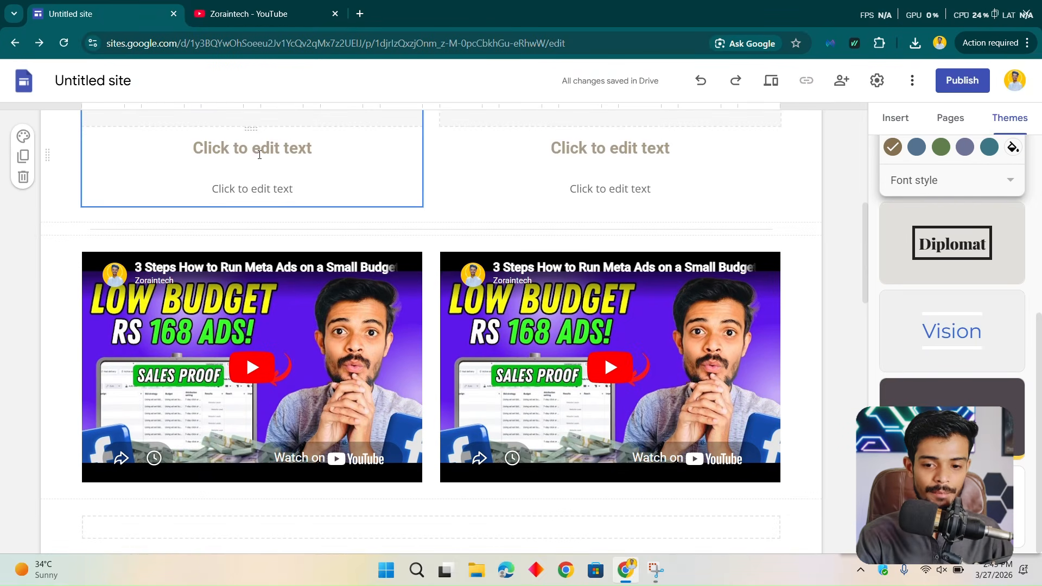
scroll(543, 239, "down", 15)
scroll(551, 235, "down", 4)
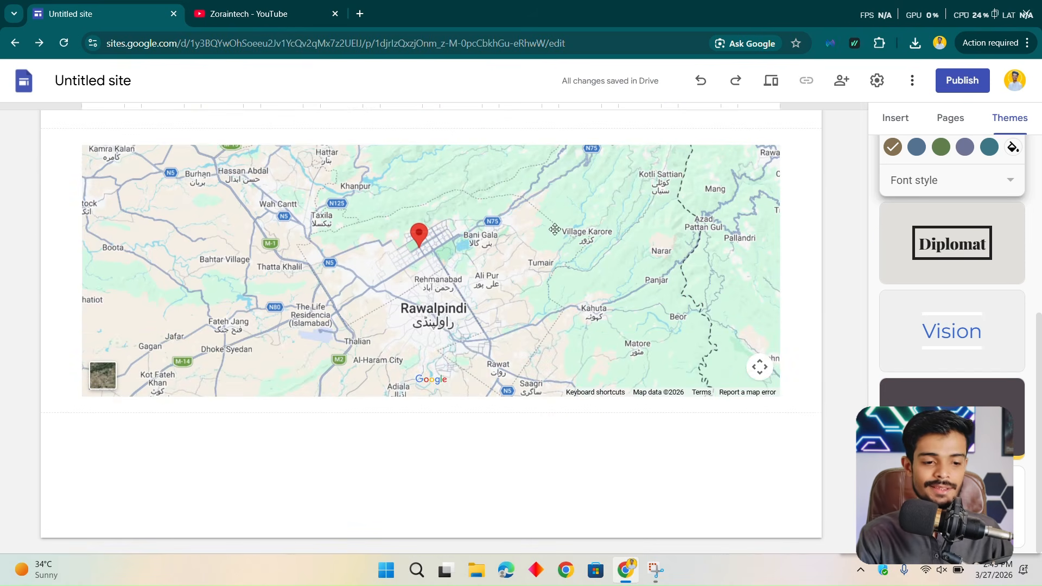
- Switch to the theme listed below Level and set the site name to ZORAINTECH
scroll(624, 369, "up", 15)
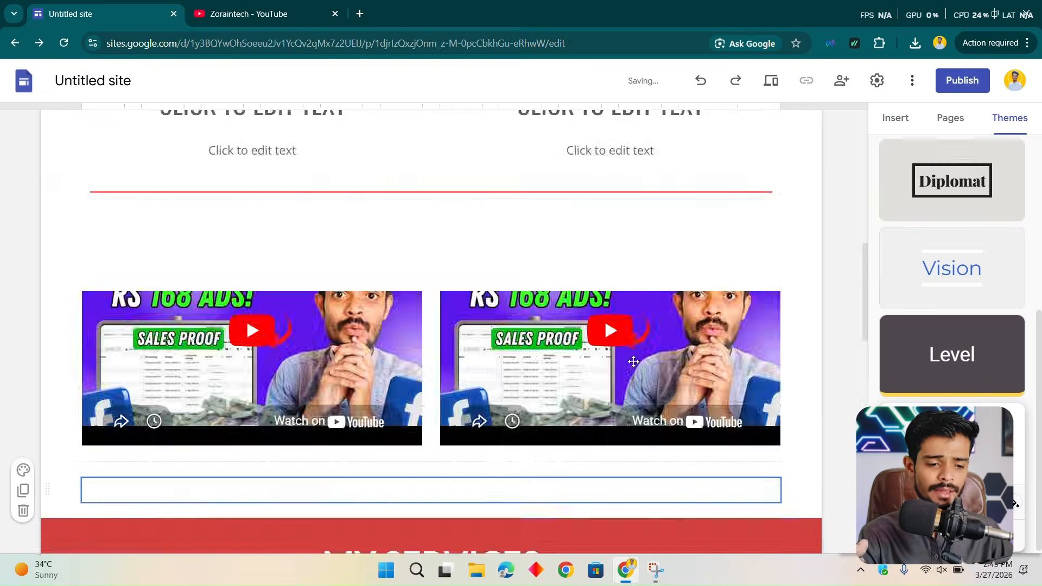
scroll(642, 361, "up", 3)
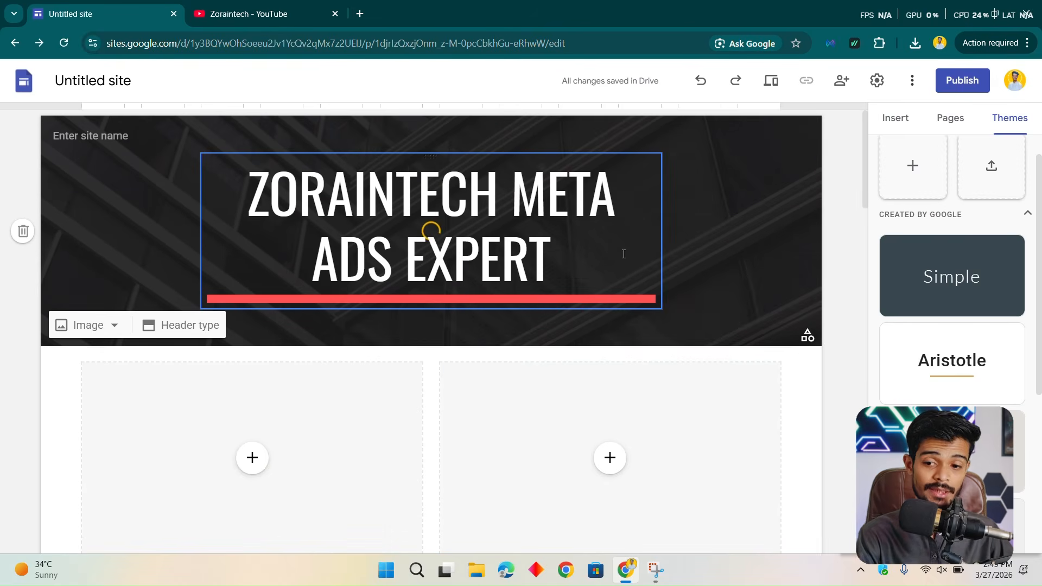
left_click(115, 138)
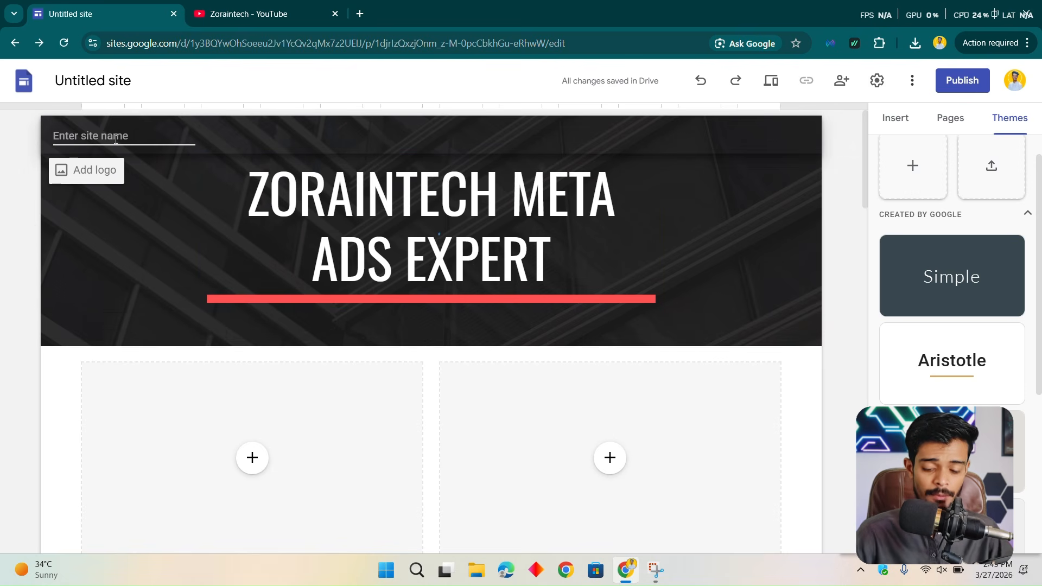
type("ZORAINTECH")
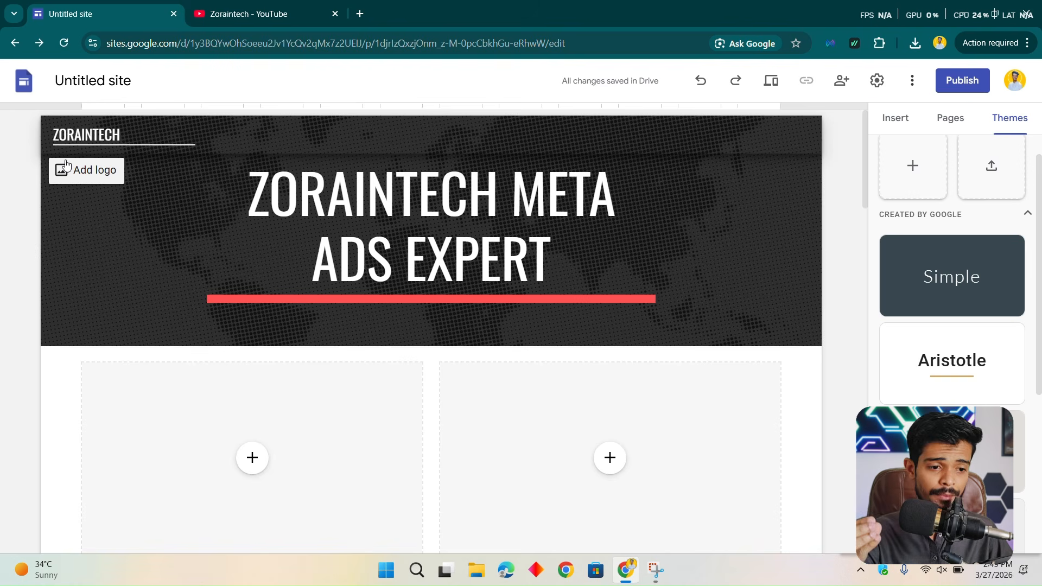
- Search Google in a new browser tab for "GOOGLE SITES portfolio THEME"
scroll(950, 261, "up", 2)
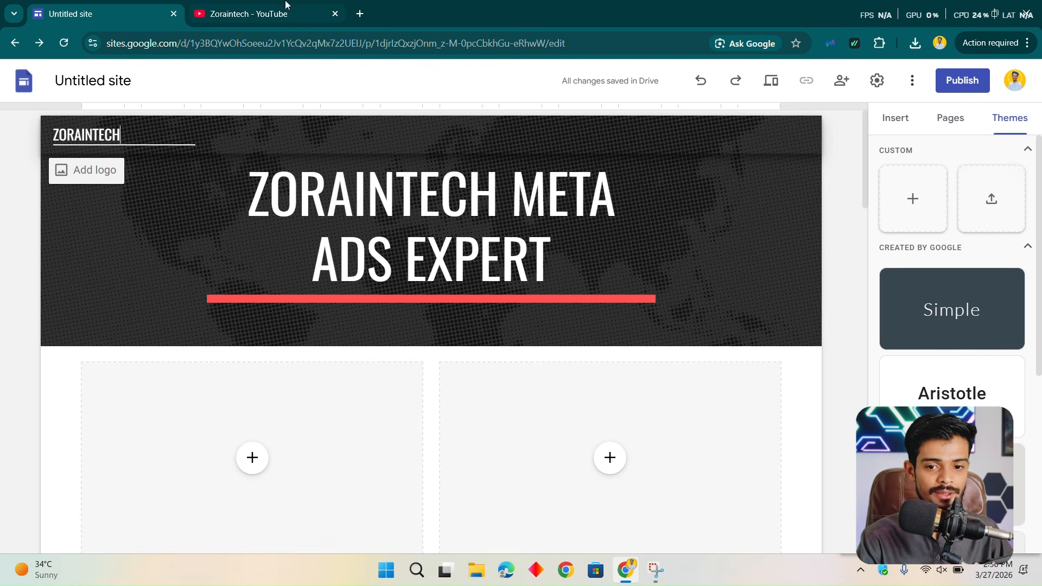
left_click(360, 13)
type("GOO")
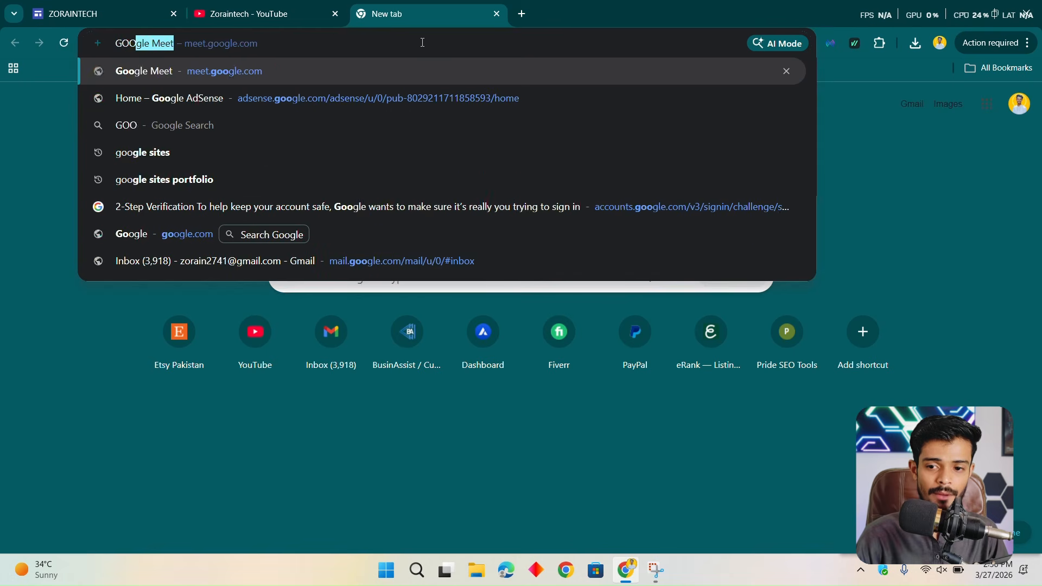
type("GLE SITES portfolio THEME")
key("Return")
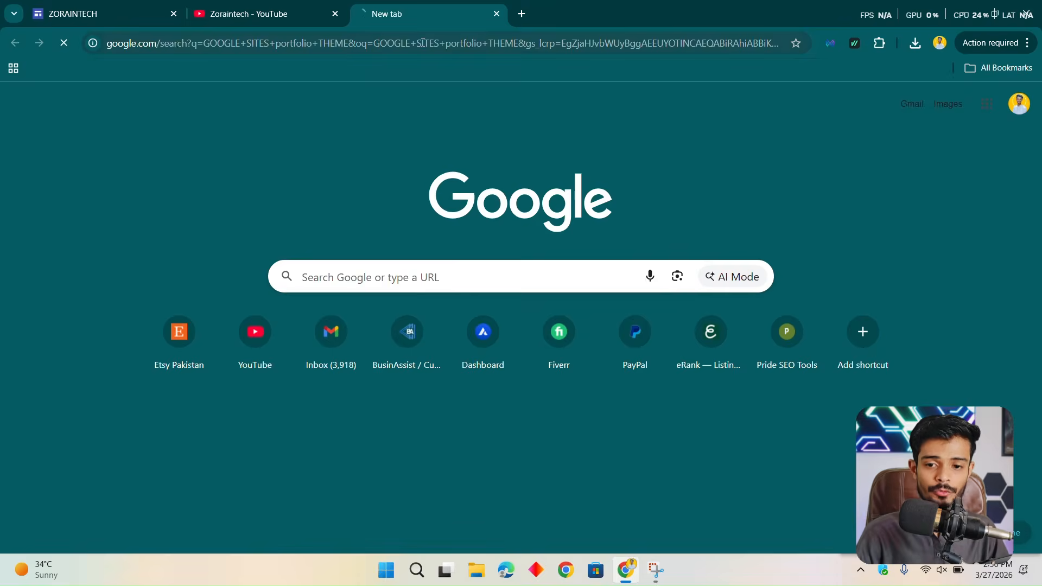
- Open the I Make Templates website from the search results and look through its free Google Sites templates
scroll(328, 241, "down", 3)
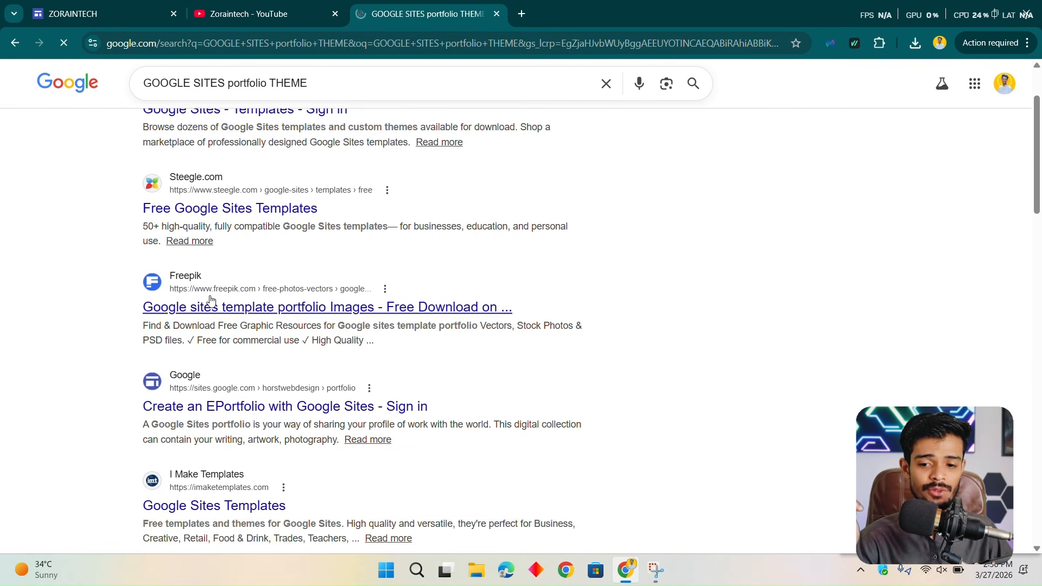
scroll(328, 241, "down", 3)
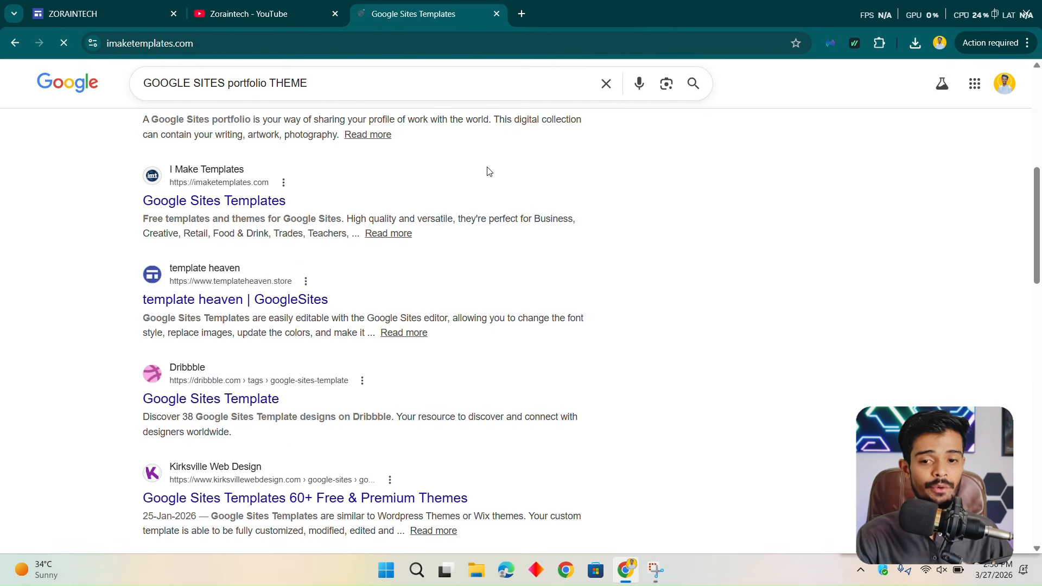
scroll(489, 170, "down", 10)
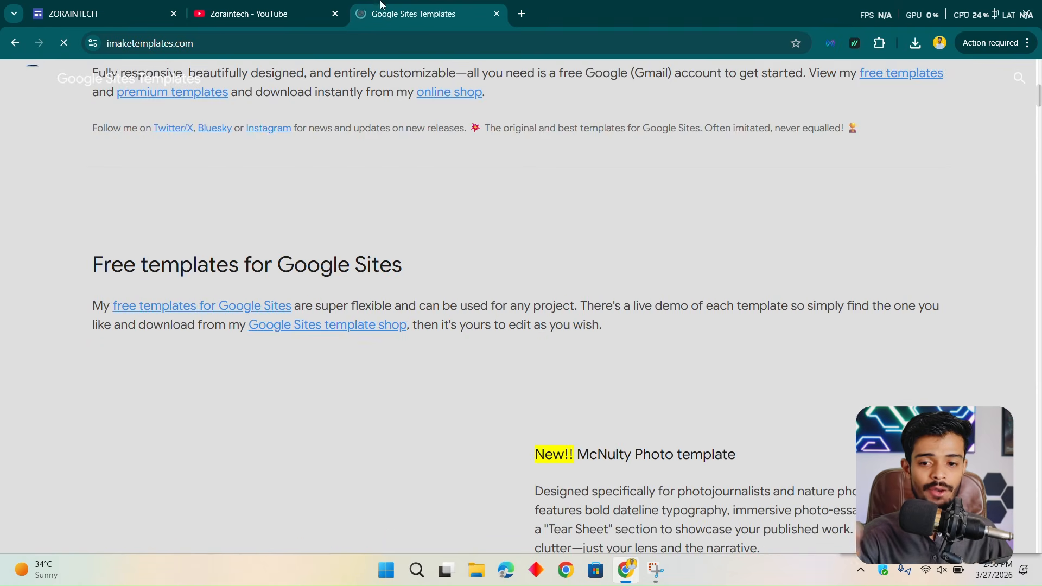
scroll(644, 204, "down", 5)
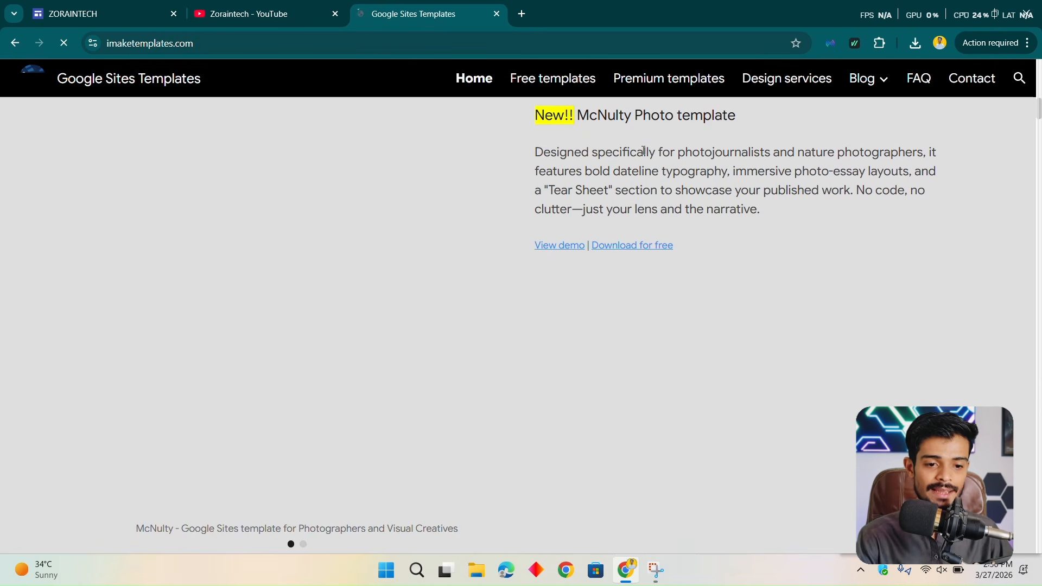
scroll(259, 301, "down", 10)
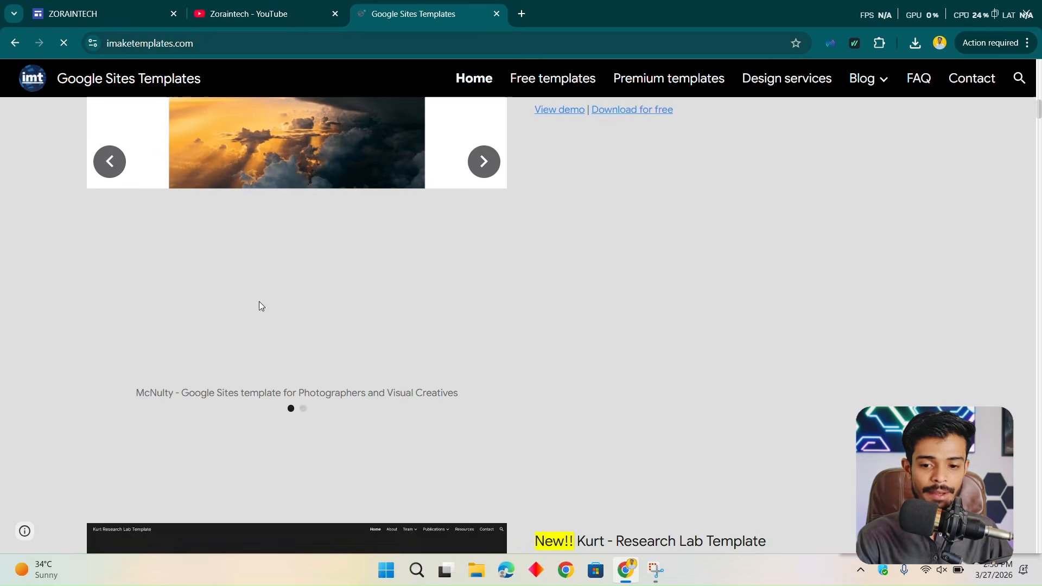
scroll(472, 215, "down", 15)
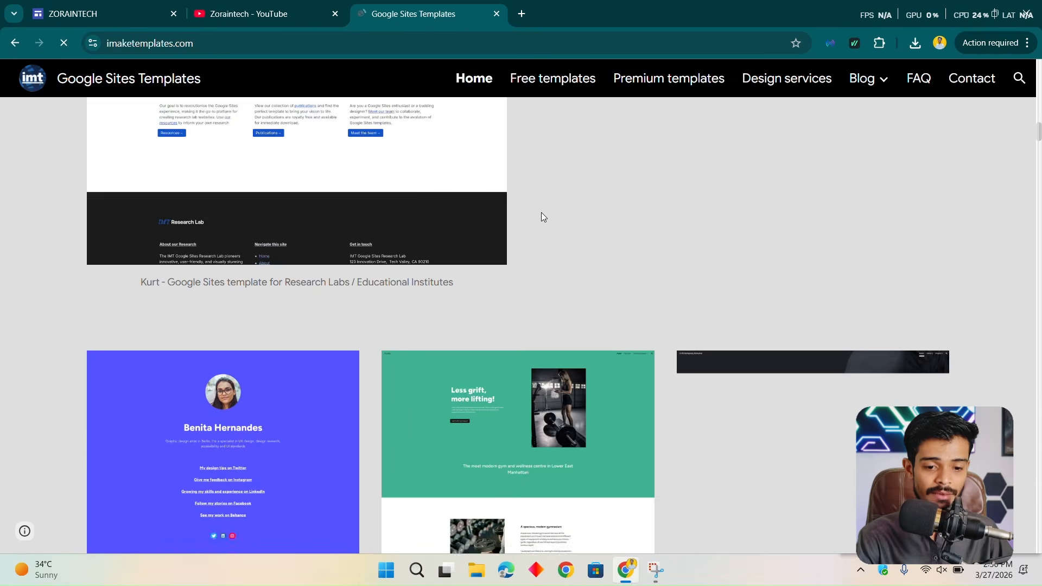
scroll(321, 292, "down", 1)
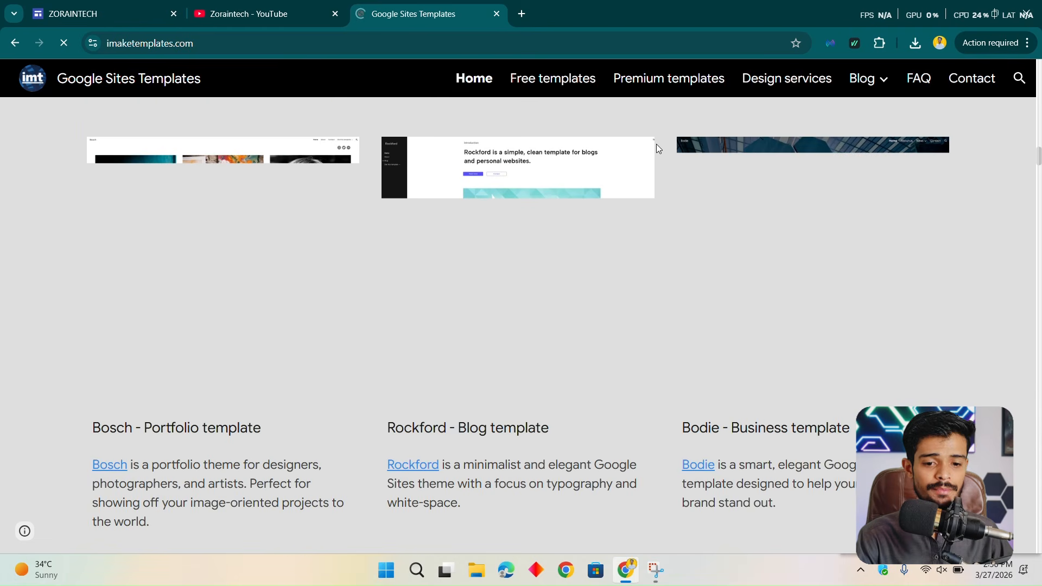
scroll(380, 160, "down", 6)
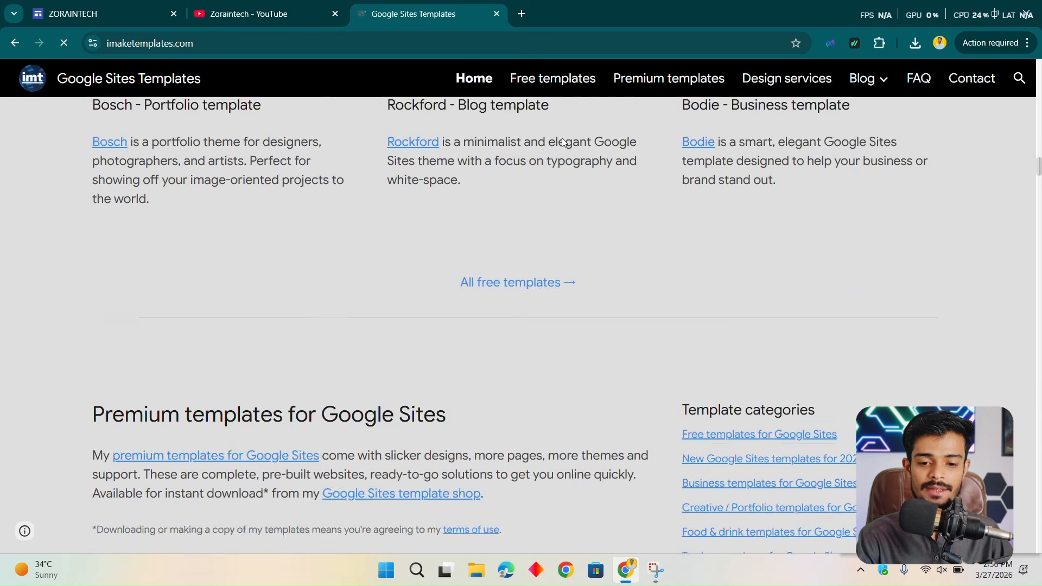
- Examine the premium Google Sites templates down to the law firm, optician and Stride landing page designs
scroll(564, 184, "up", 4)
scroll(608, 237, "down", 15)
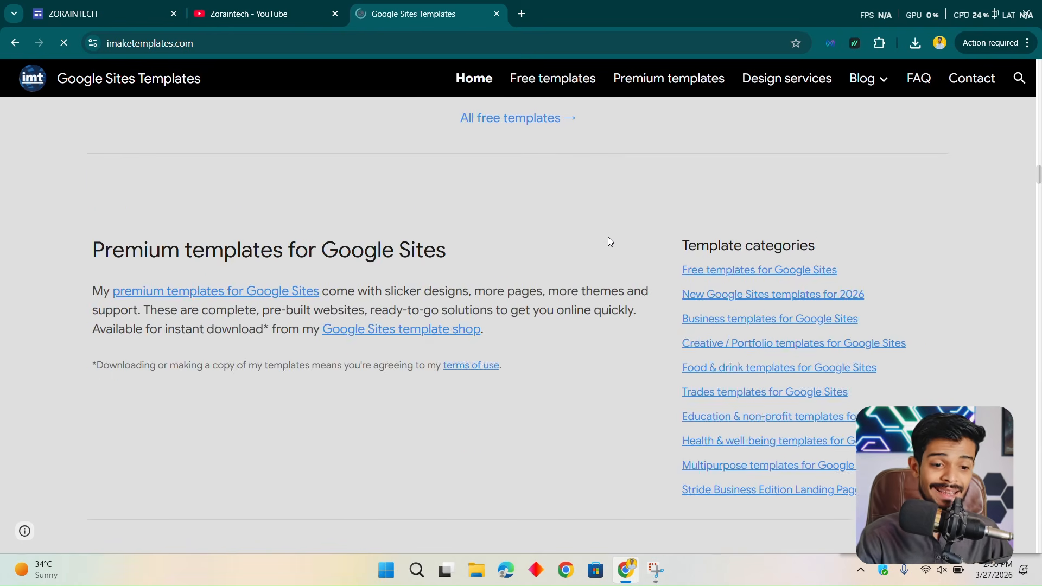
scroll(609, 240, "down", 7)
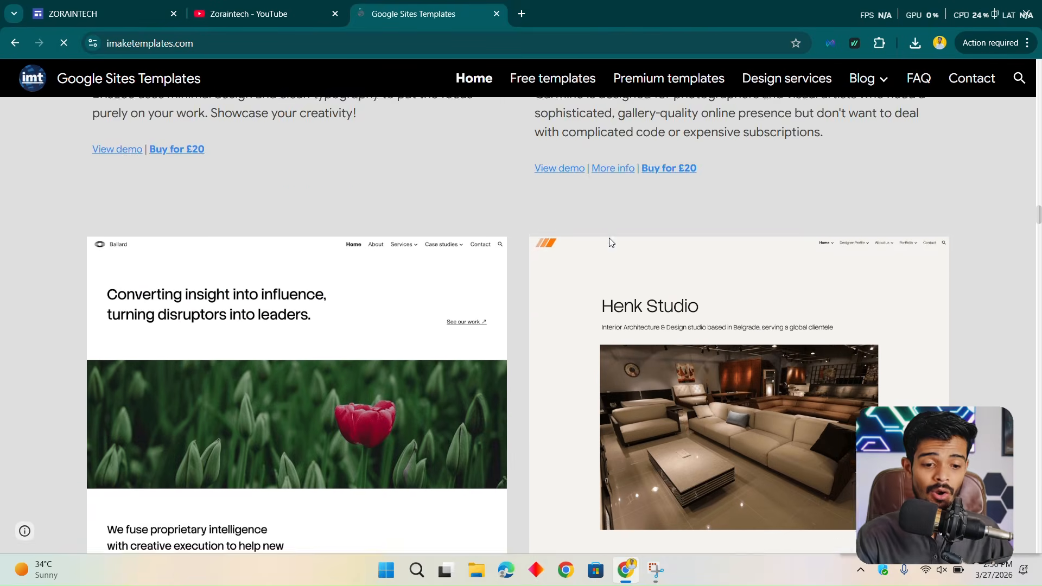
scroll(380, 168, "down", 5)
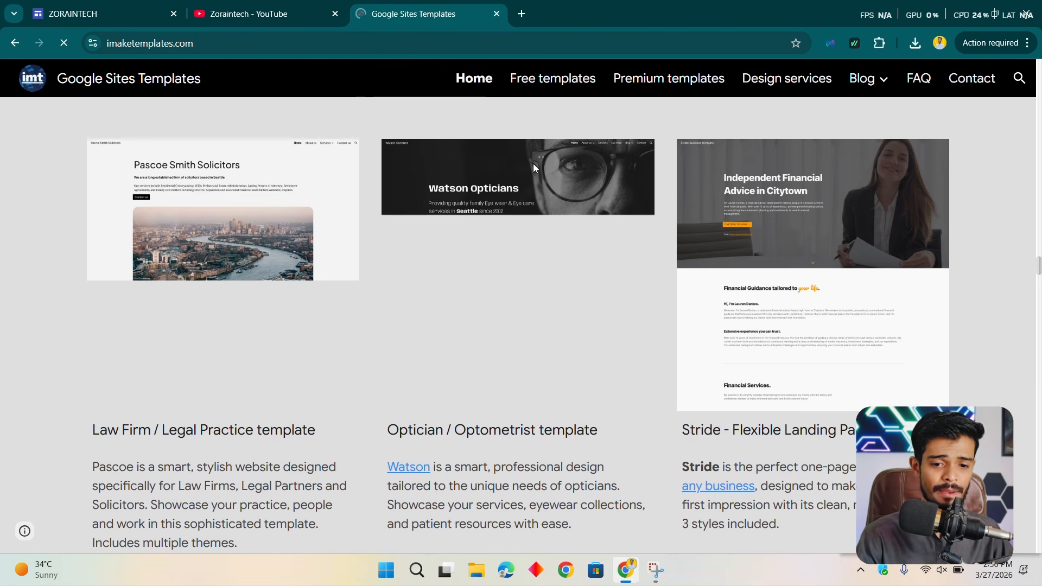
scroll(457, 469, "down", 3)
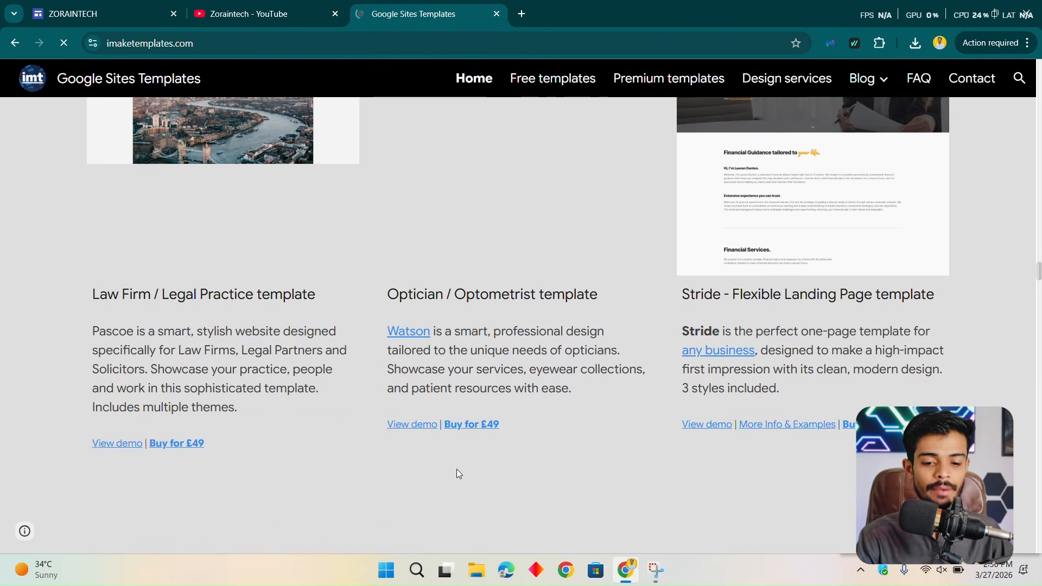
- Open the demo of the Optician / Optometrist template and examine its home page down to the customer testimonials
left_click(430, 432)
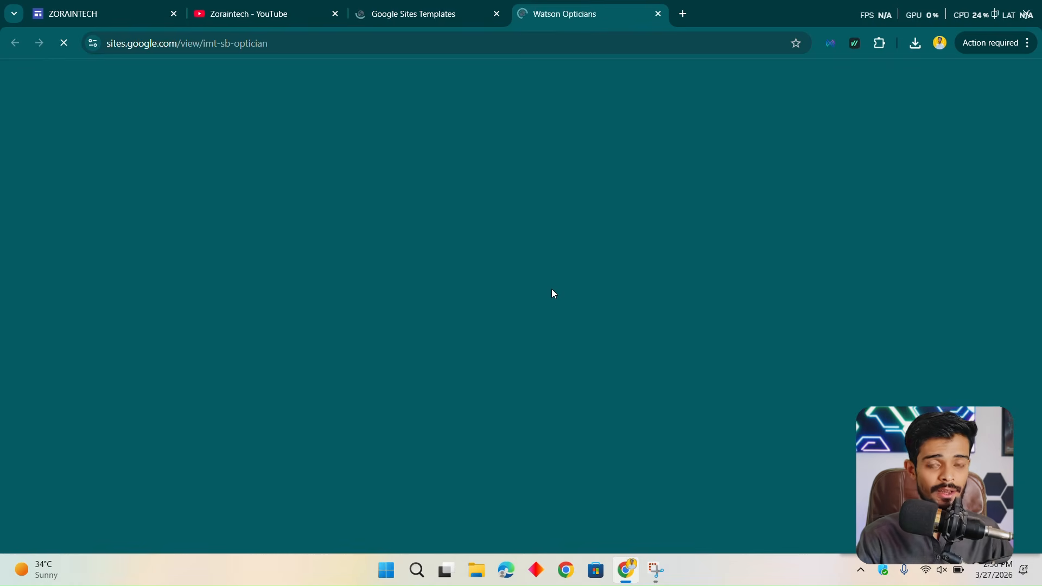
scroll(656, 197, "down", 15)
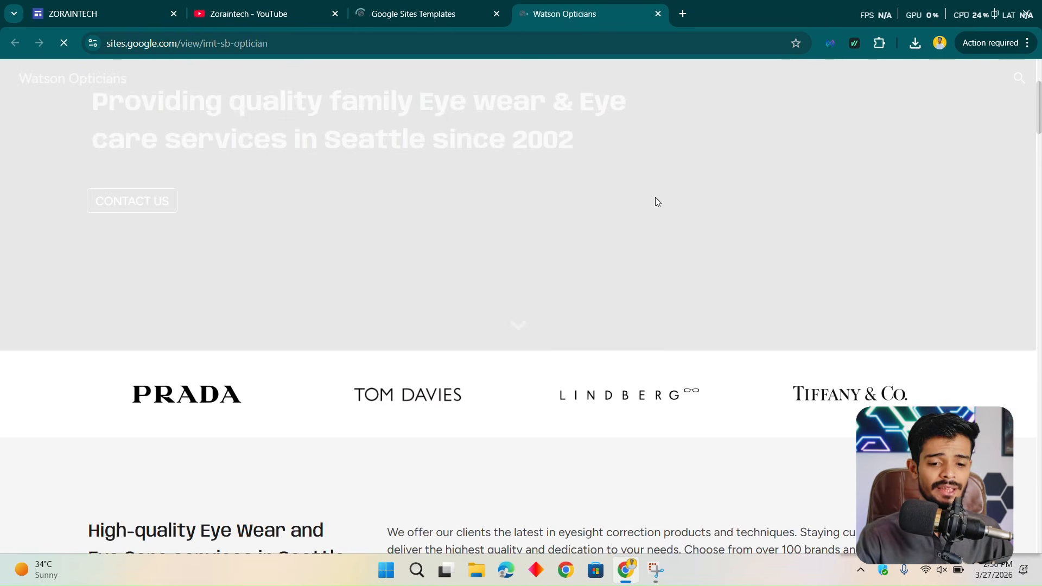
scroll(543, 180, "down", 20)
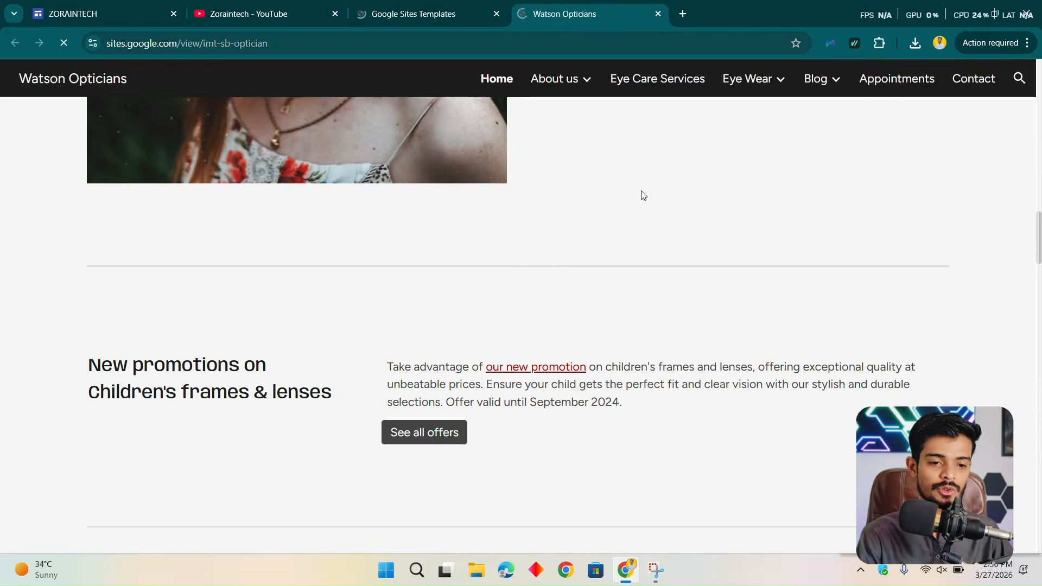
scroll(700, 200, "down", 15)
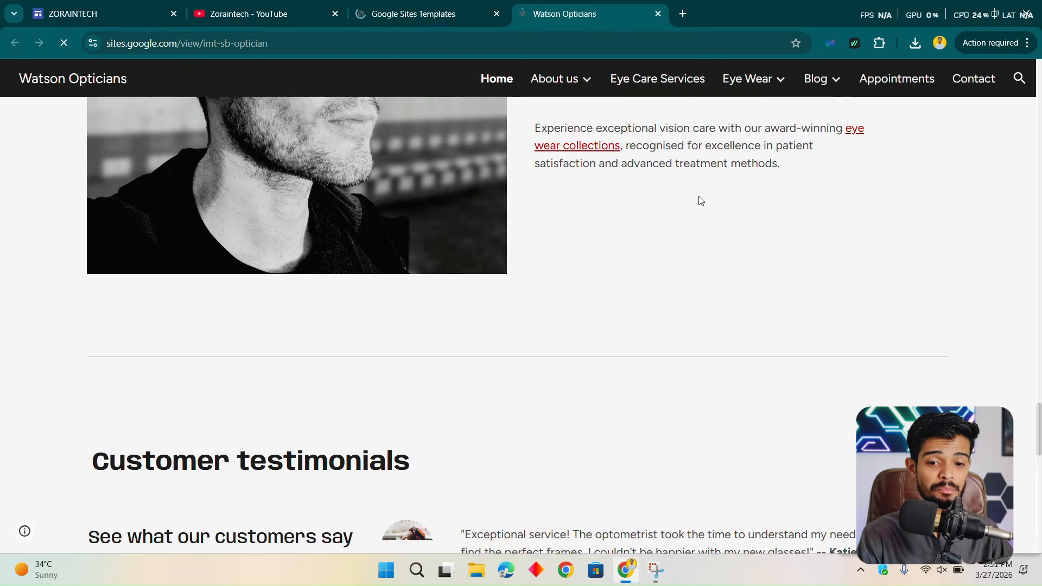
scroll(706, 217, "up", 7)
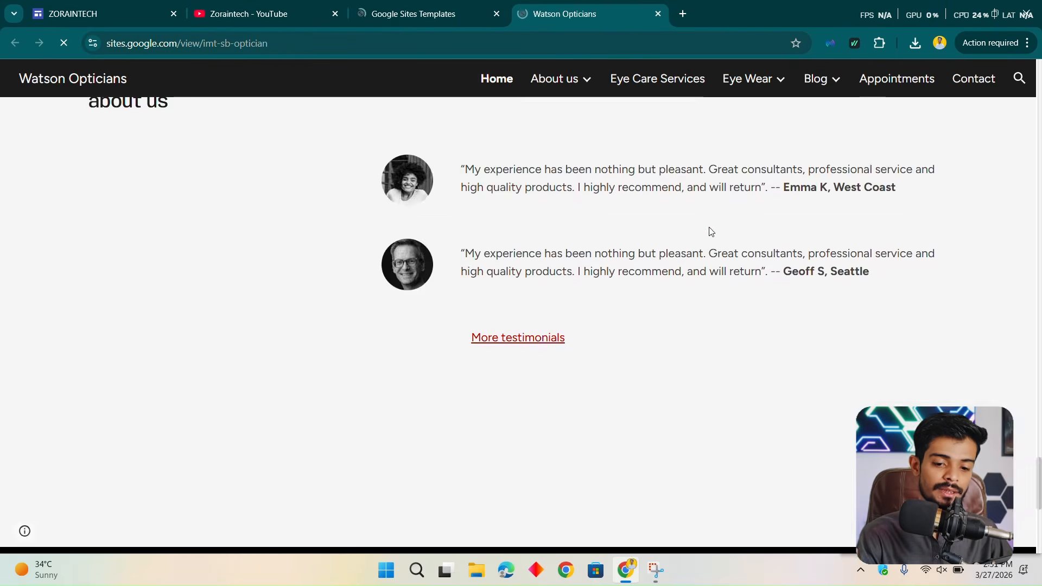
scroll(602, 311, "down", 6)
scroll(938, 380, "up", 10)
scroll(1012, 199, "up", 15)
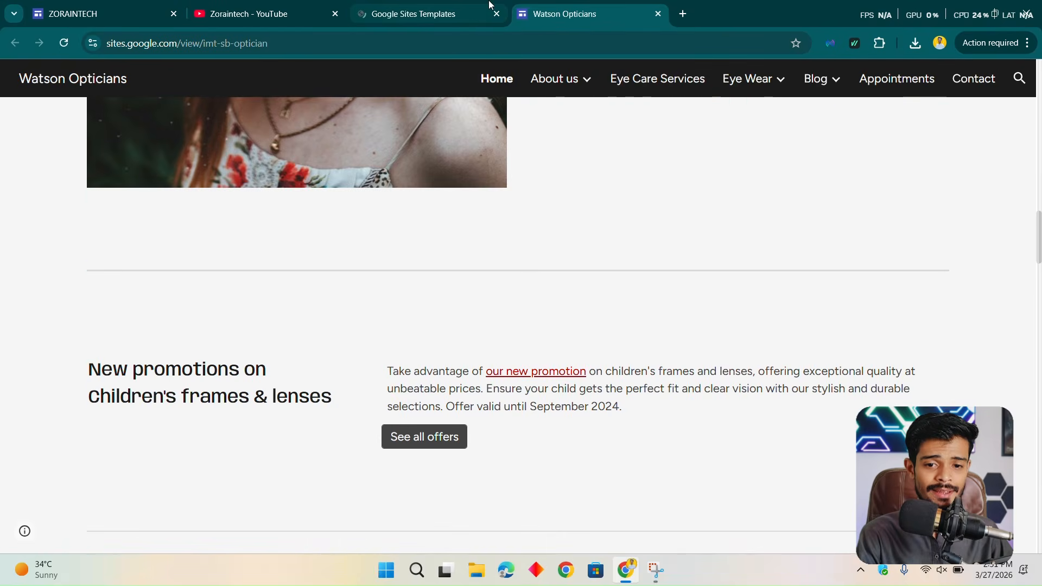
- Return to the template list, look through the remaining creative and food designs, and go back to the page's beginning
left_click(490, 6)
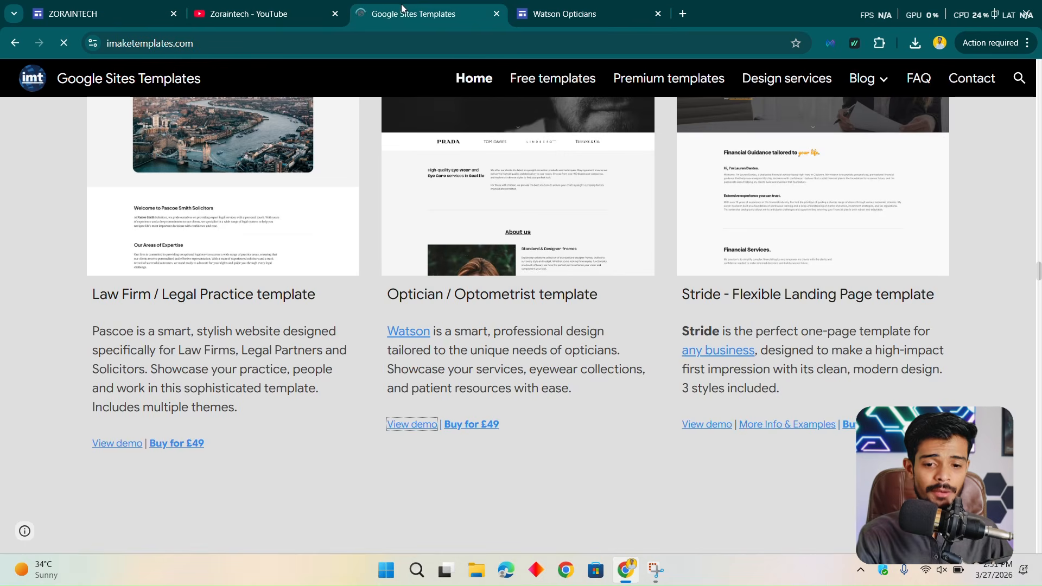
scroll(508, 282, "down", 8)
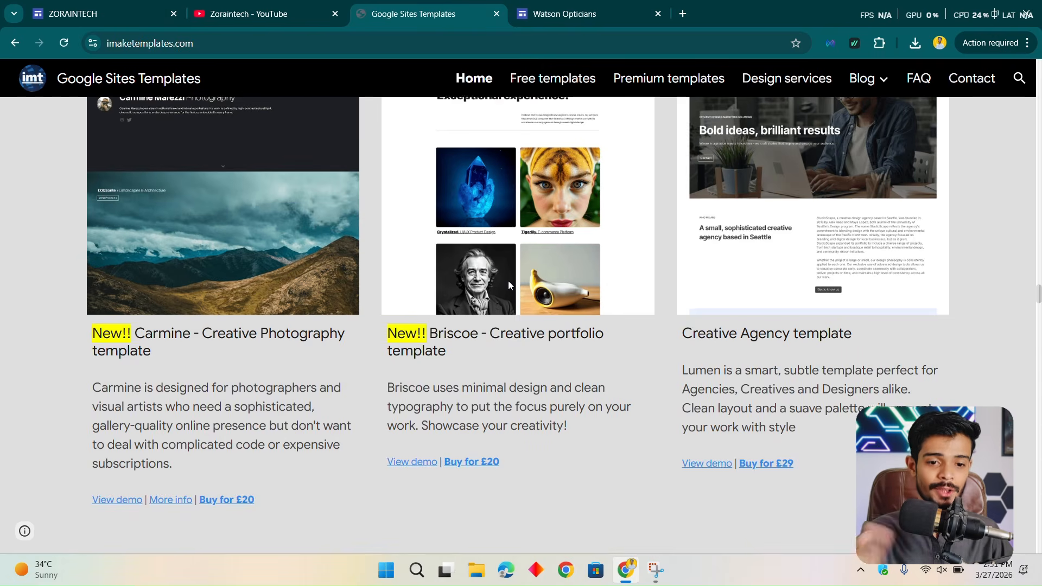
scroll(508, 281, "down", 6)
scroll(509, 285, "down", 20)
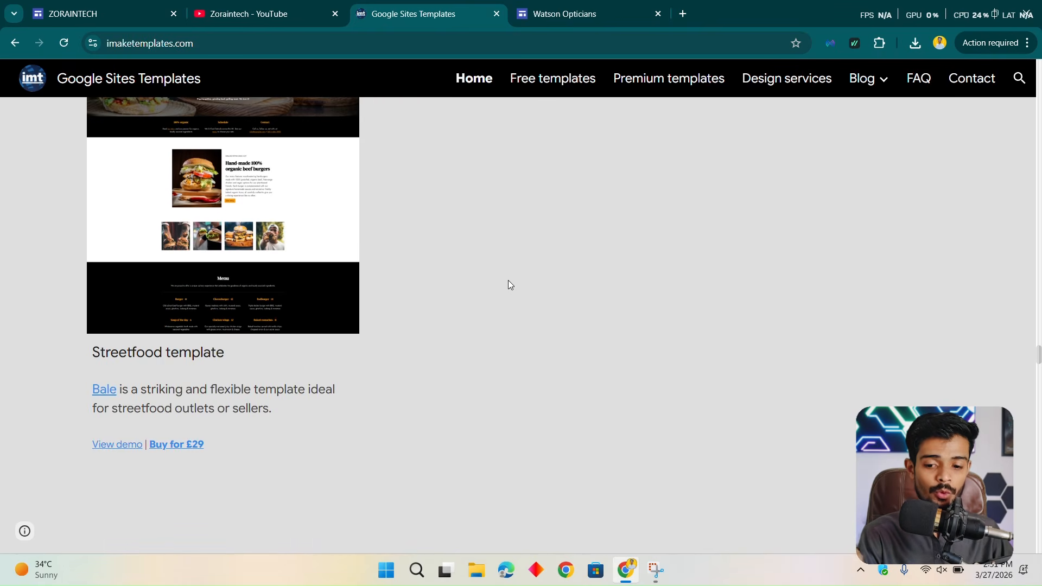
scroll(508, 278, "up", 8)
left_click_drag(1039, 337, 1026, 41)
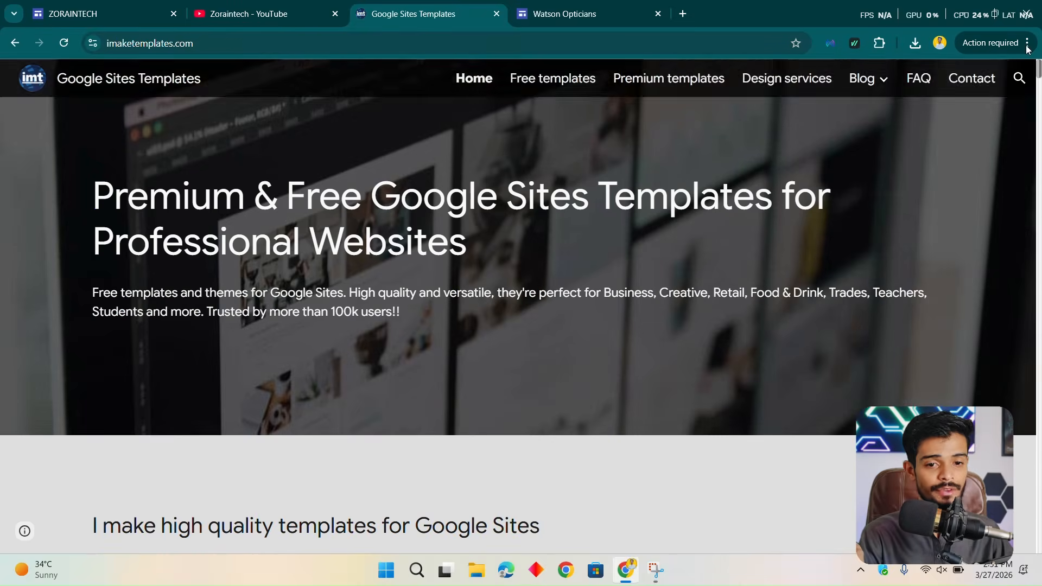
- Close the Watson Opticians demo and return to the ZORAINTECH site editor
left_click(543, 13)
key("ctrl+w")
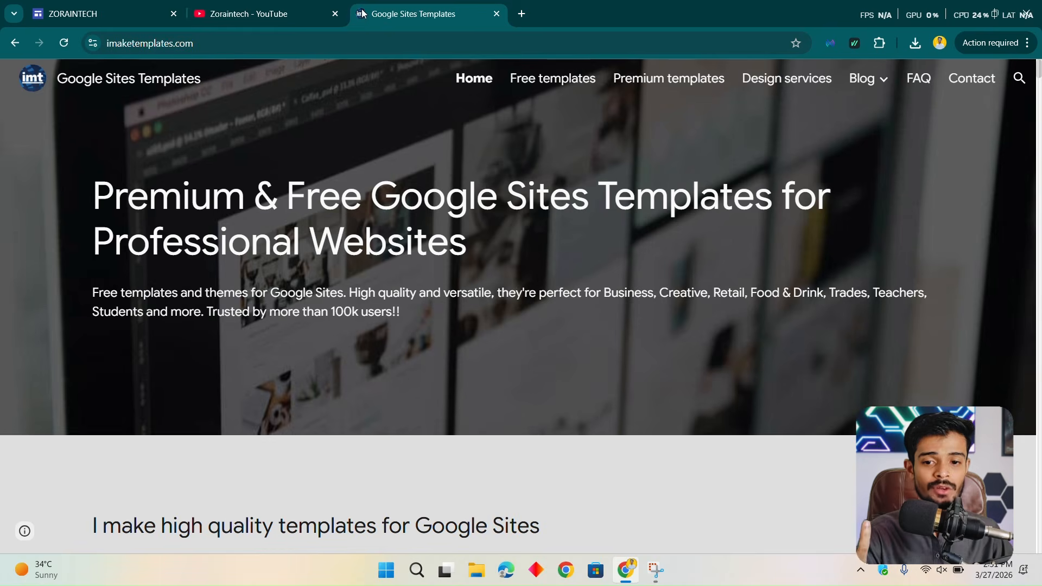
left_click(302, 7)
key("ctrl+Tab")
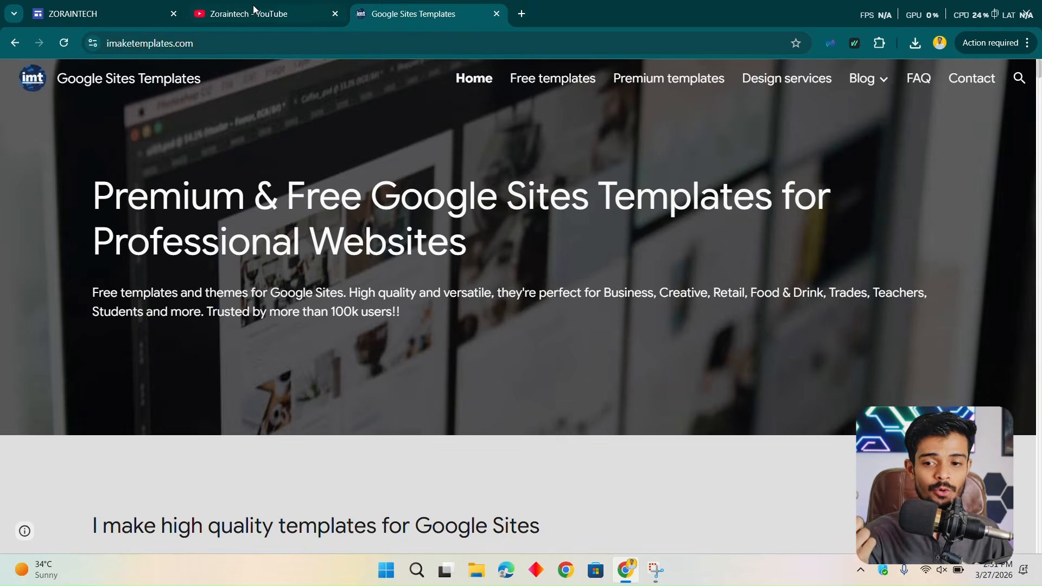
left_click(132, 15)
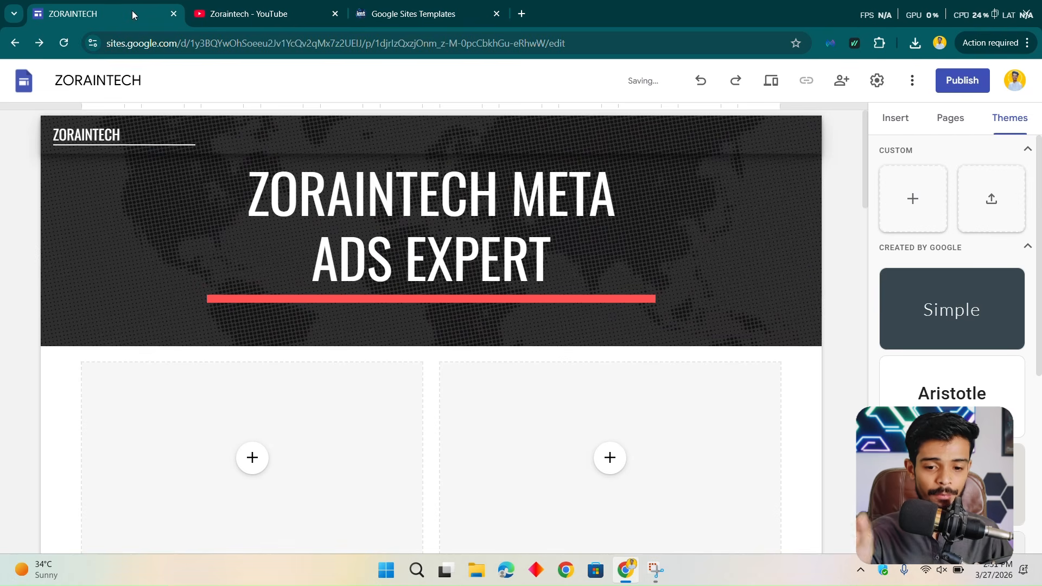
- Show the insertable elements and review the ZORAINTECH page from the header to the social links and map
left_click(895, 118)
scroll(693, 318, "down", 15)
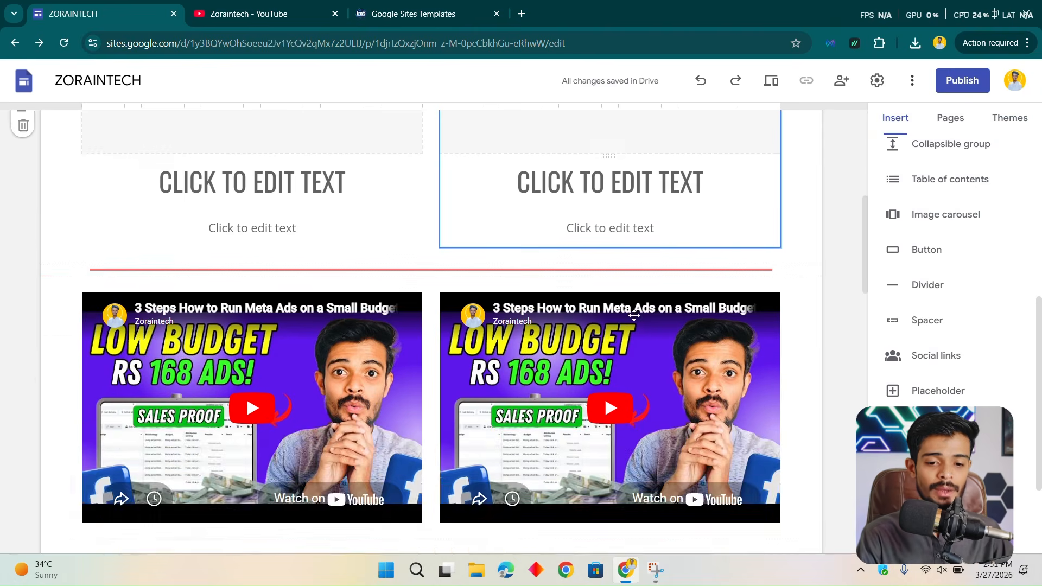
scroll(693, 242, "down", 10)
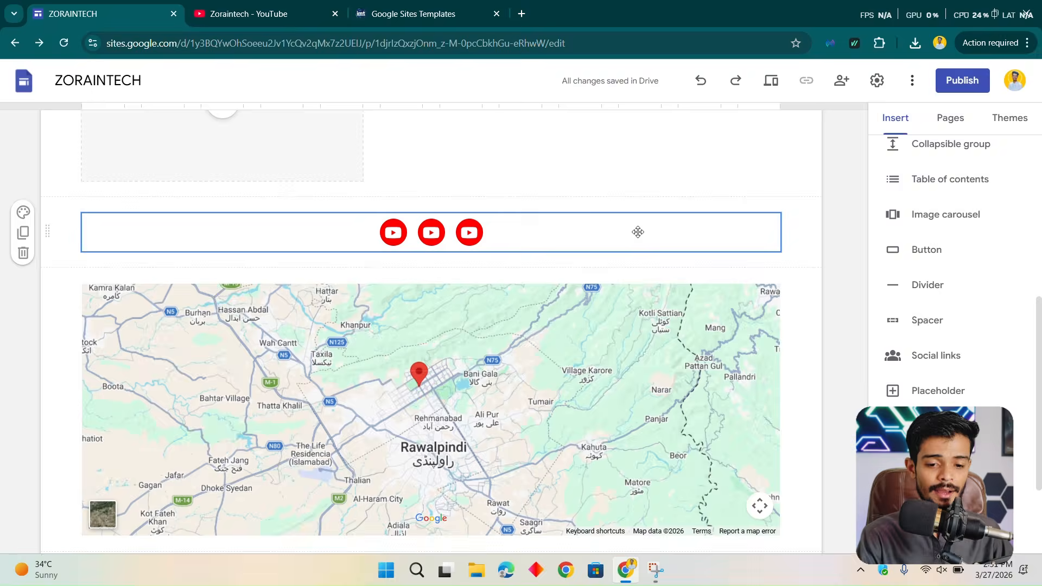
scroll(637, 233, "up", 6)
scroll(612, 273, "up", 10)
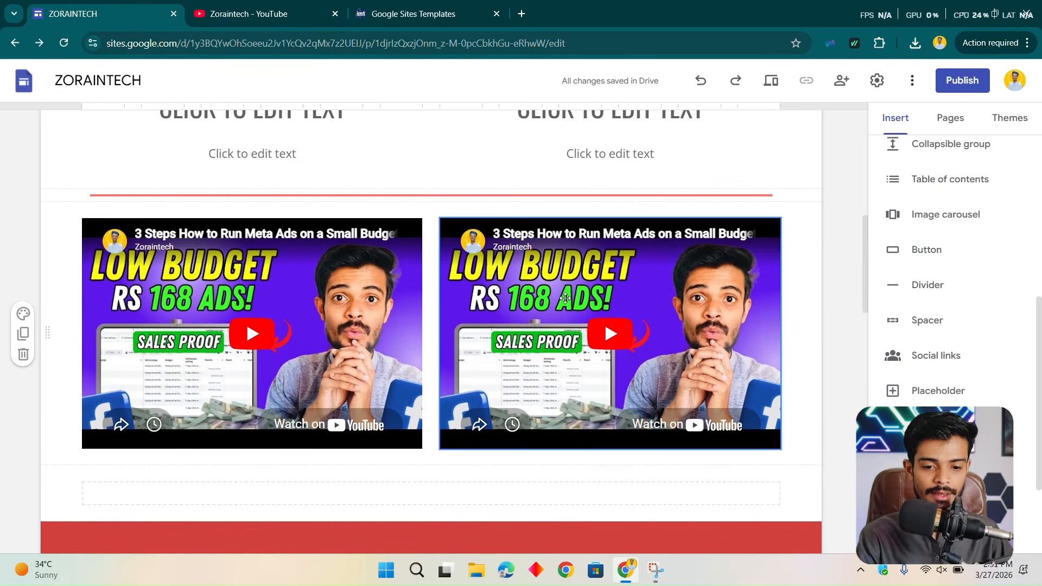
- Try to insert the copied YouTube link within the MY SERVICES heading without selecting its text, and undo the insertion
scroll(568, 293, "down", 3)
scroll(509, 425, "down", 4)
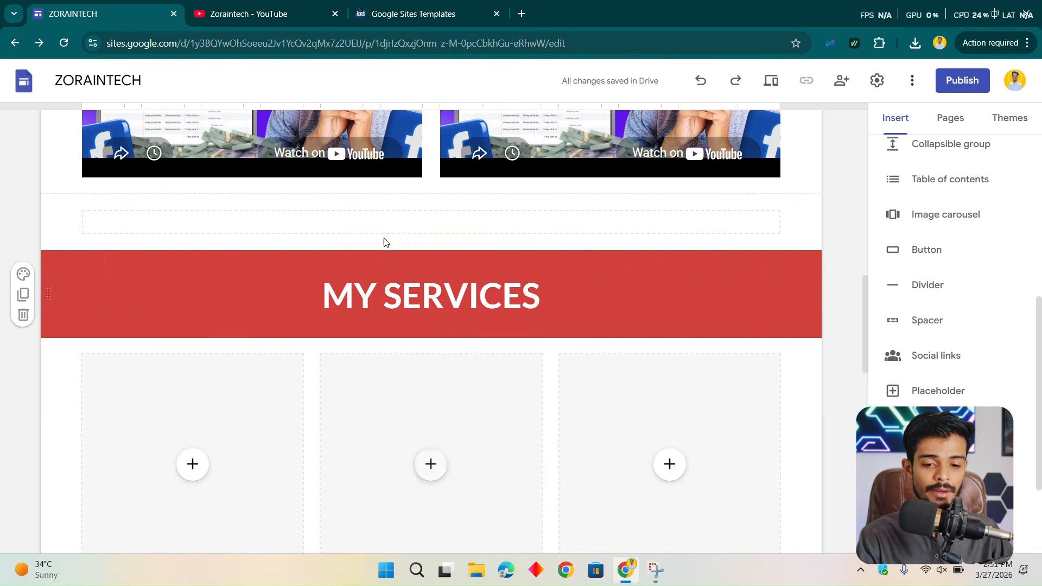
left_click(422, 296)
left_click(442, 245)
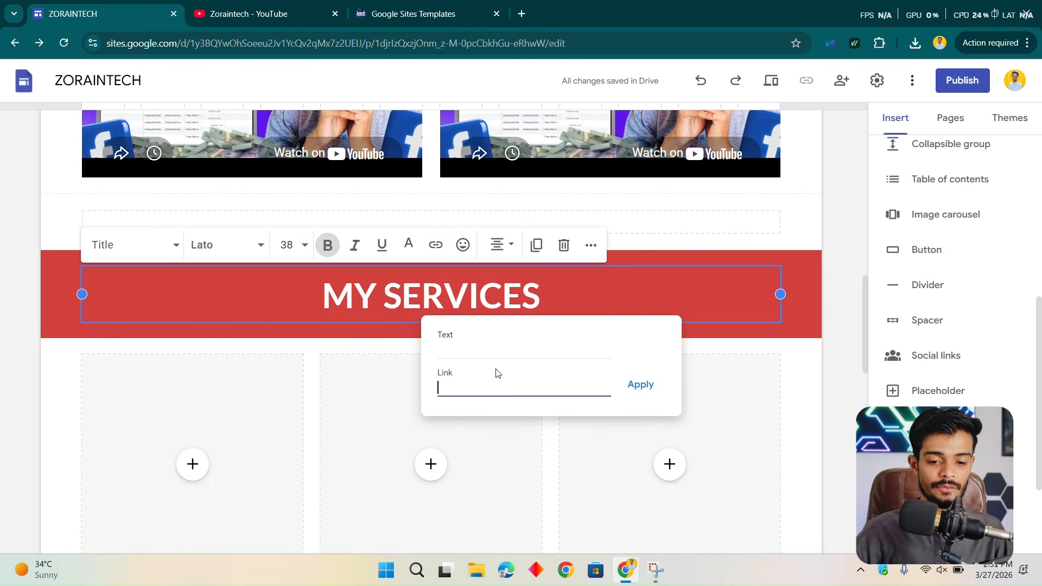
left_click(641, 384)
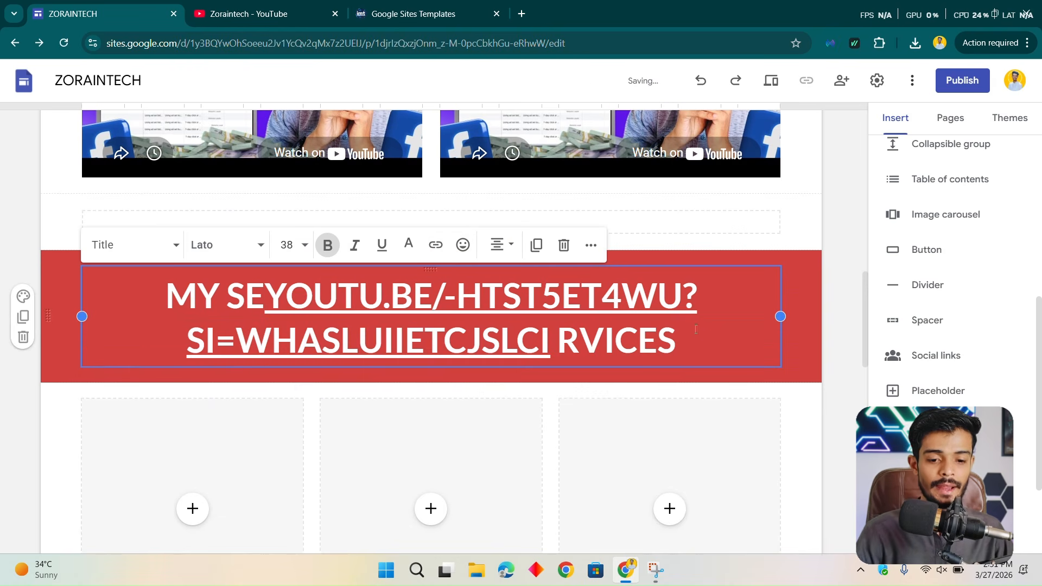
key("ctrl+z")
- Try linking the whole MY SERVICES heading text to the copied YouTube video address, and undo the link
triple_click(527, 306)
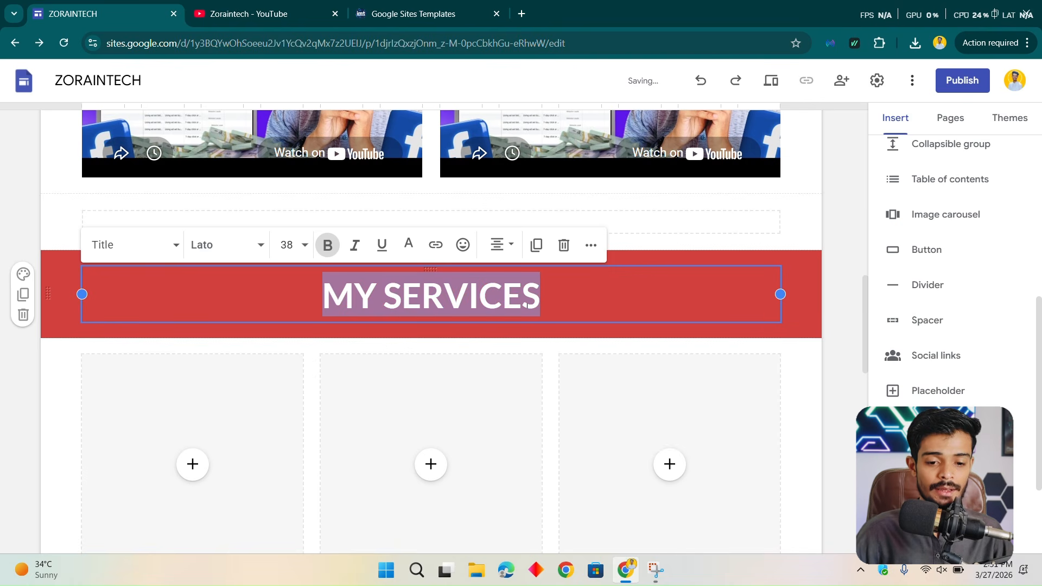
left_click(438, 249)
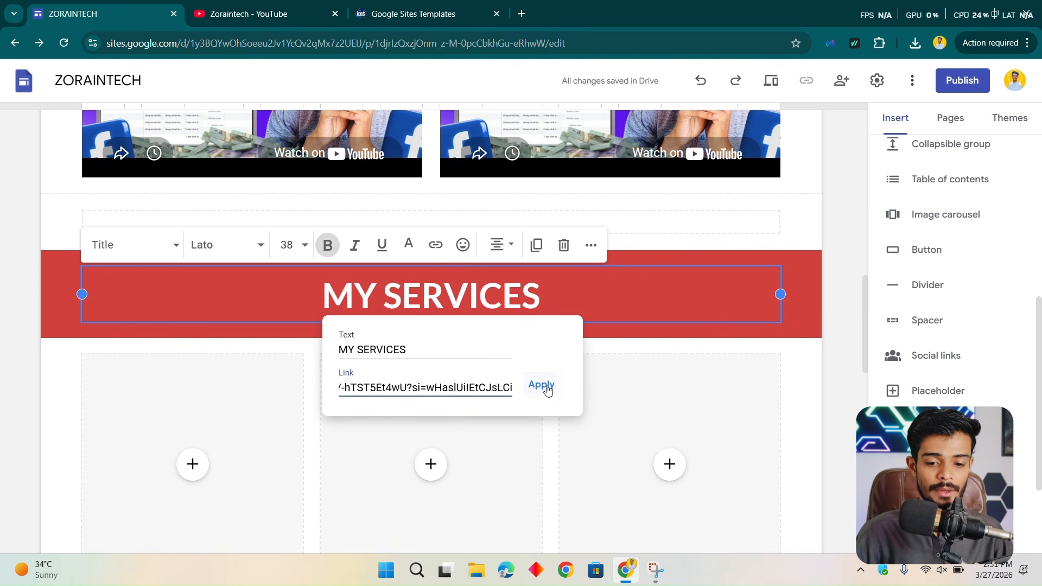
left_click(543, 387)
key("ctrl+z")
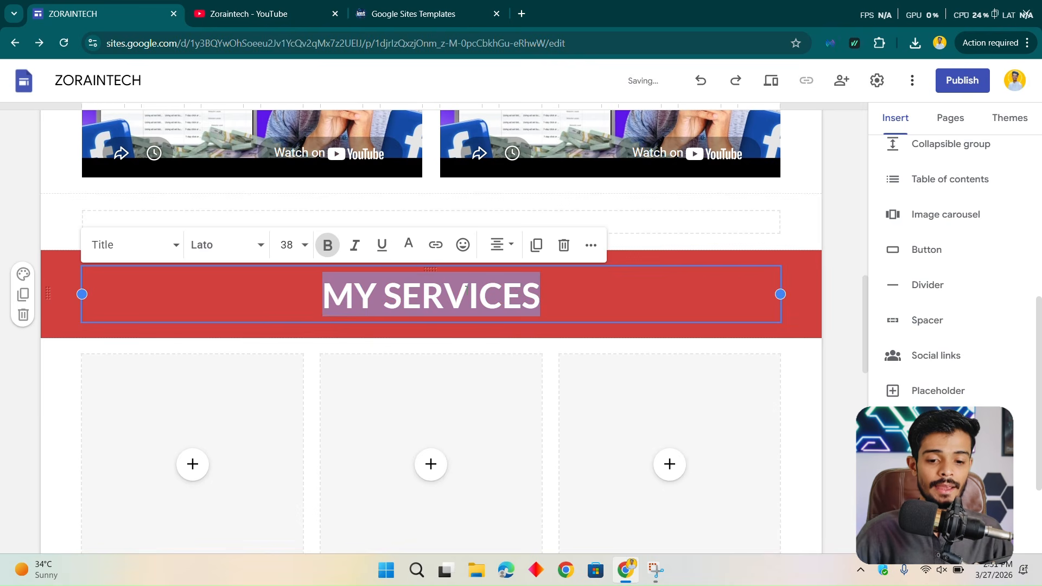
scroll(519, 286, "down", 10)
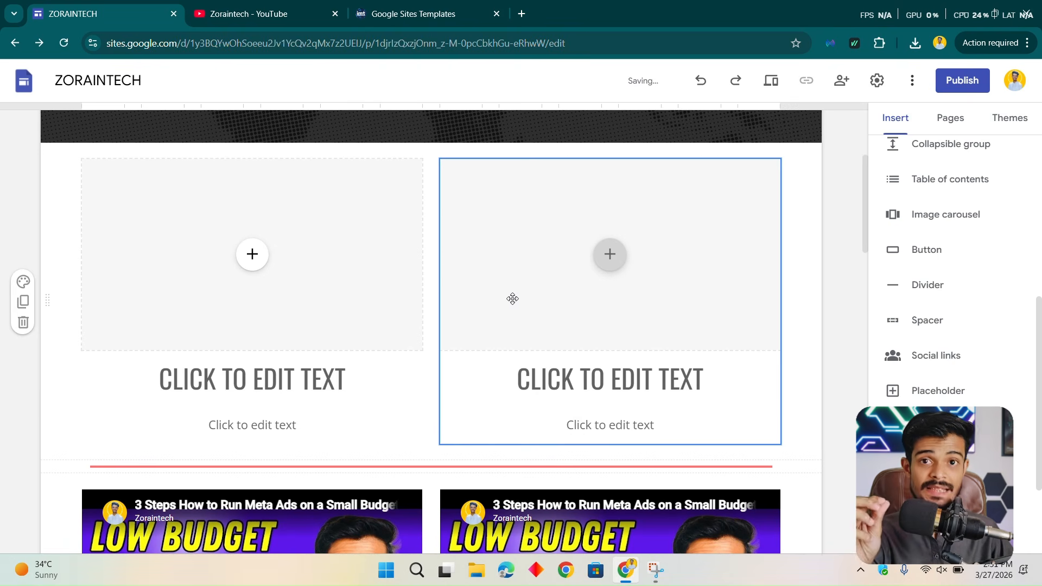
- Insert a BUY NOW button linked to the copied YouTube video address between the videos and the MY SERVICES heading
scroll(512, 298, "up", 4)
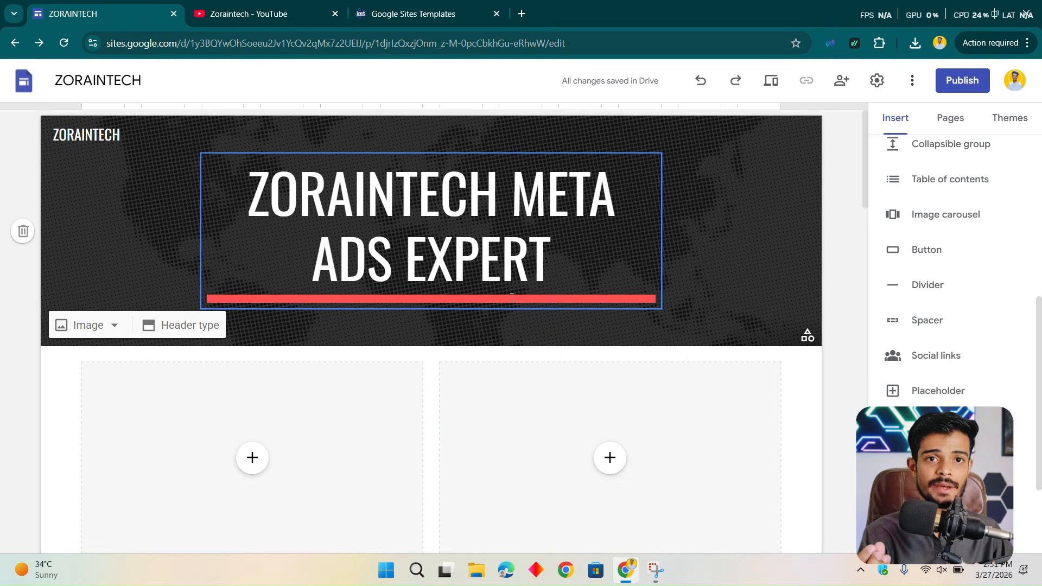
scroll(512, 296, "down", 7)
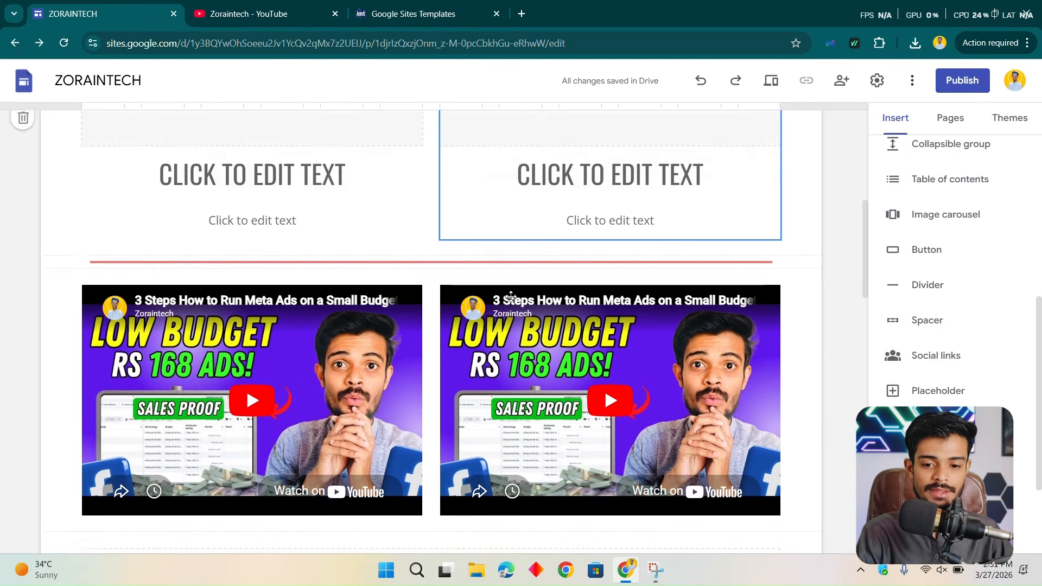
scroll(510, 296, "down", 3)
left_click(468, 396)
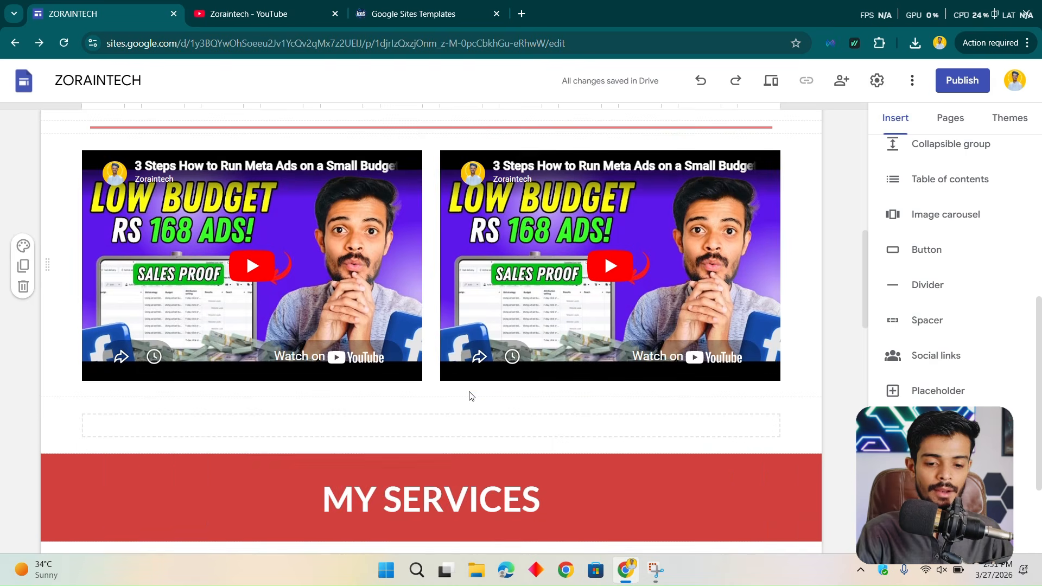
left_click(937, 260)
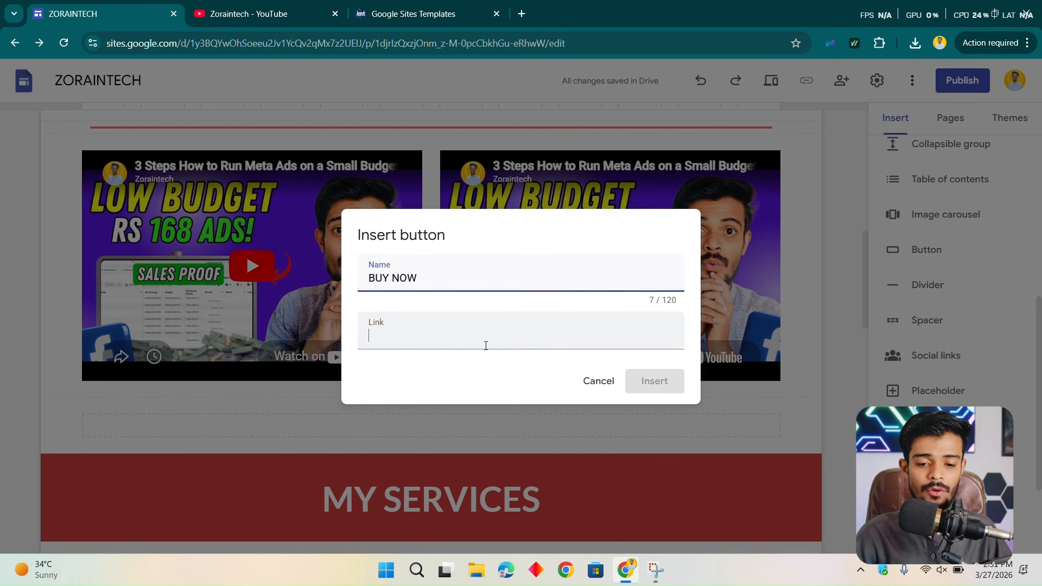
left_click(667, 383)
scroll(788, 308, "down", 4)
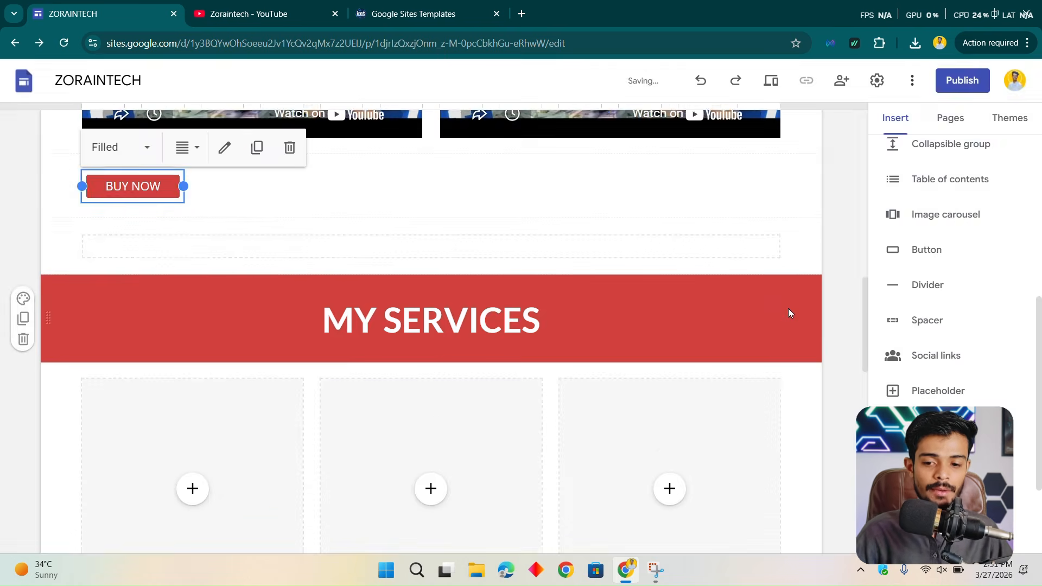
scroll(231, 222, "up", 1)
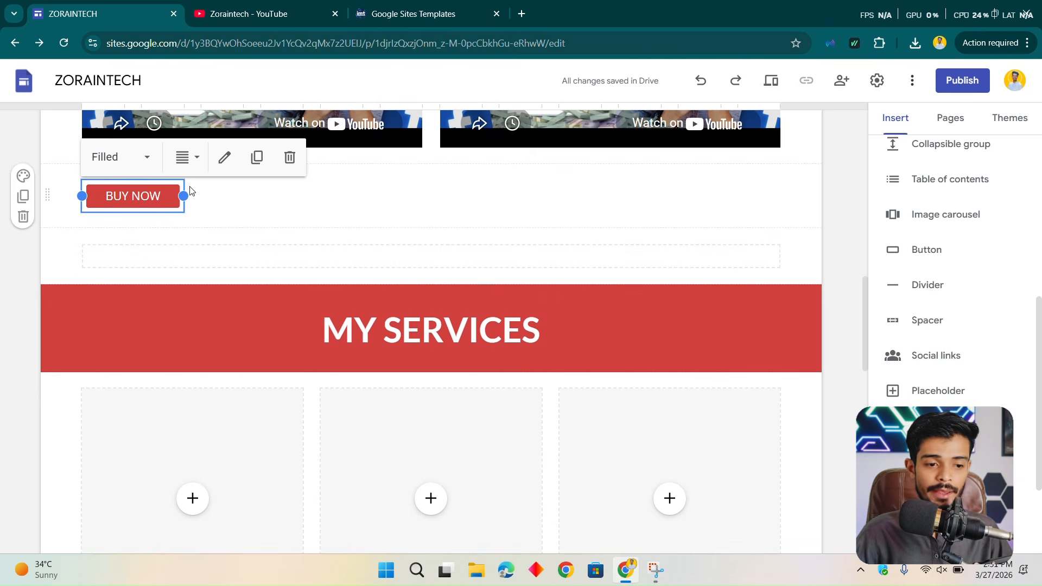
- Try the Simple theme on the site and switch it to the Aristotle theme
left_click(1008, 120)
left_click(917, 322)
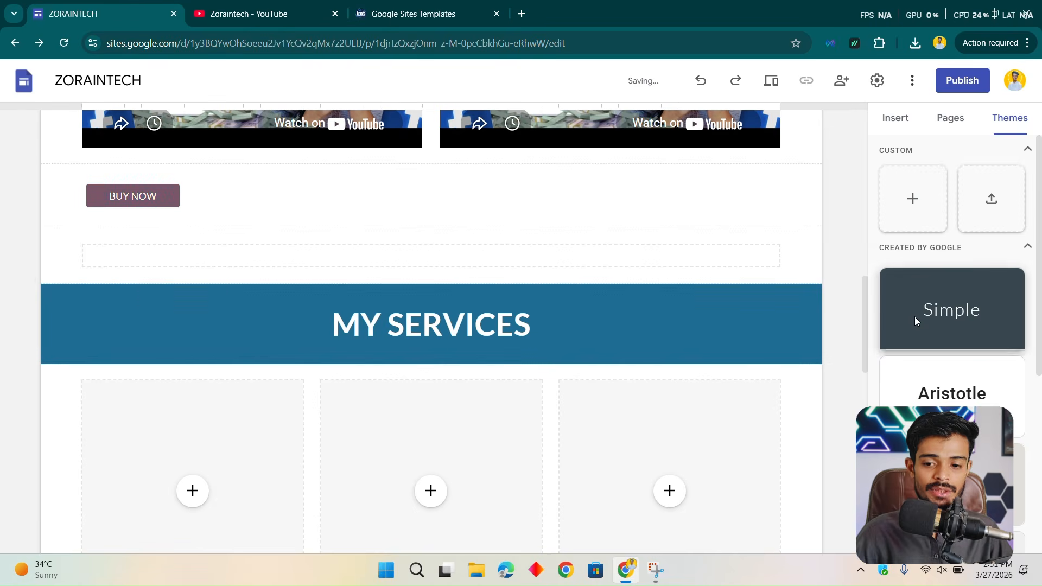
scroll(1011, 222, "down", 2)
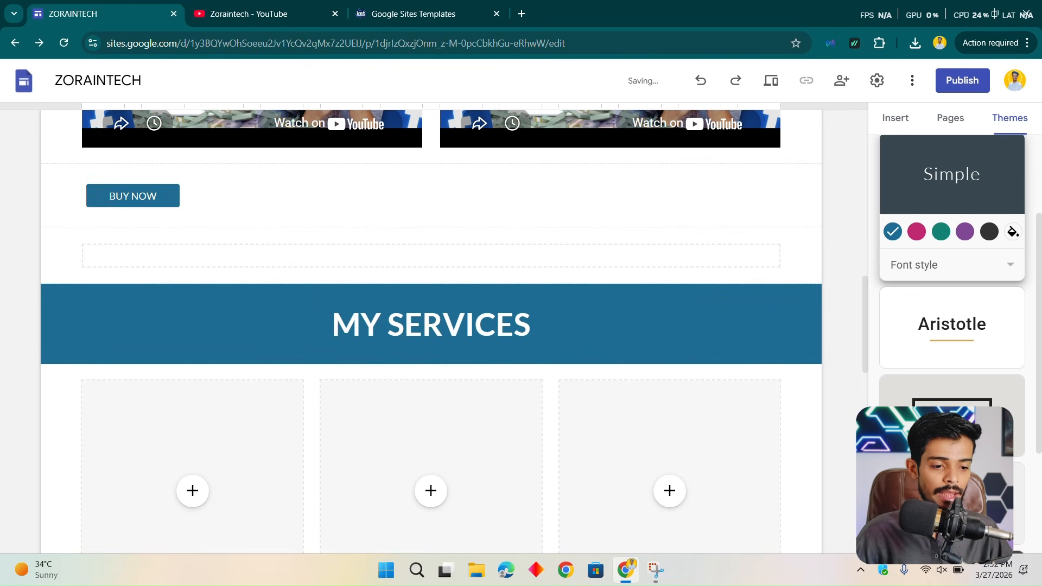
left_click(958, 345)
left_click_drag(1039, 281, 1040, 361)
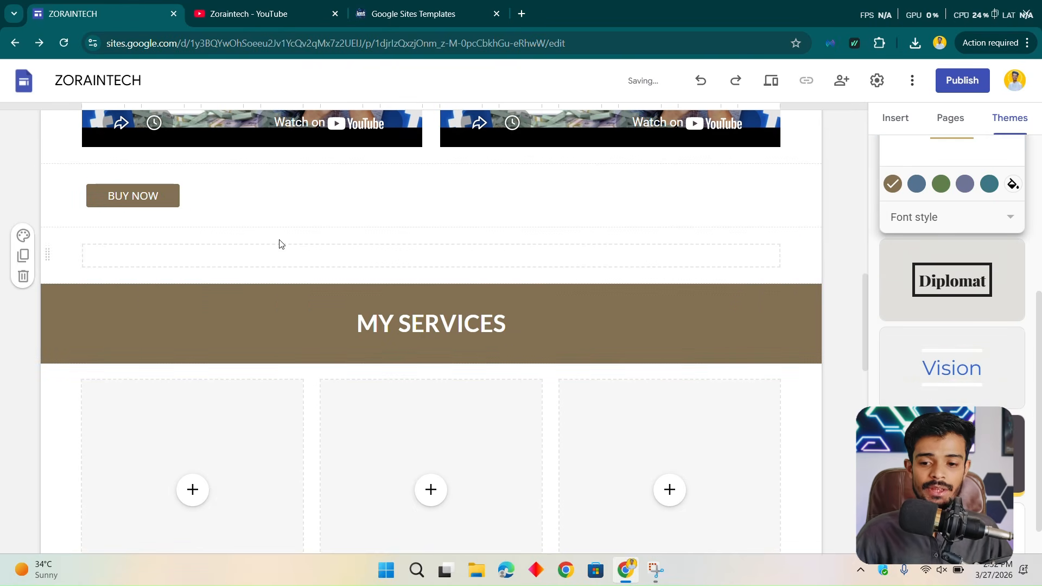
- Try the Outlined and Text styles on the BUY NOW button, restore Filled, and check its name and link without editing them
left_click(177, 194)
left_click(148, 157)
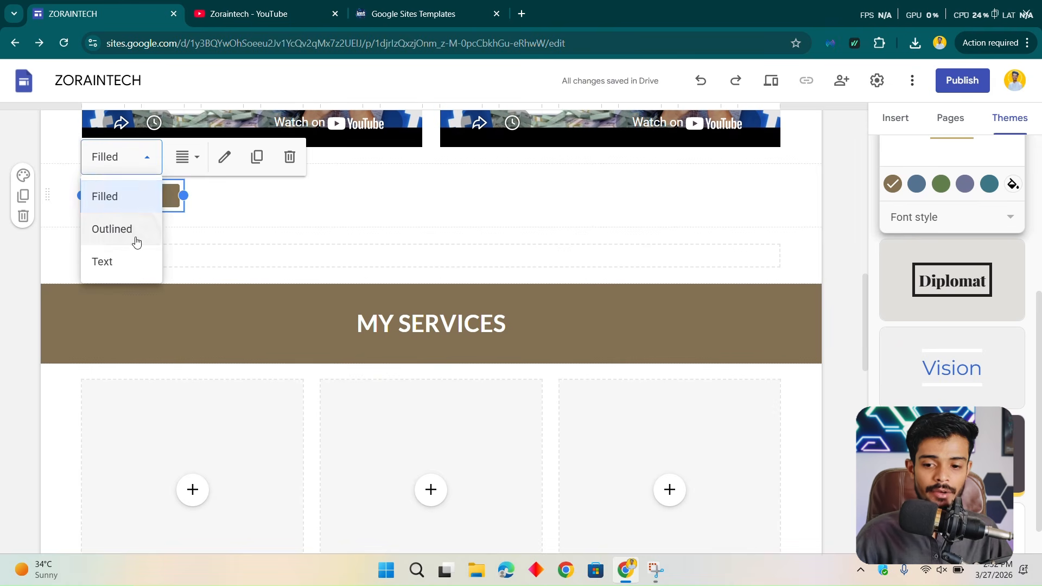
left_click(135, 234)
left_click(153, 157)
left_click(113, 254)
left_click(128, 157)
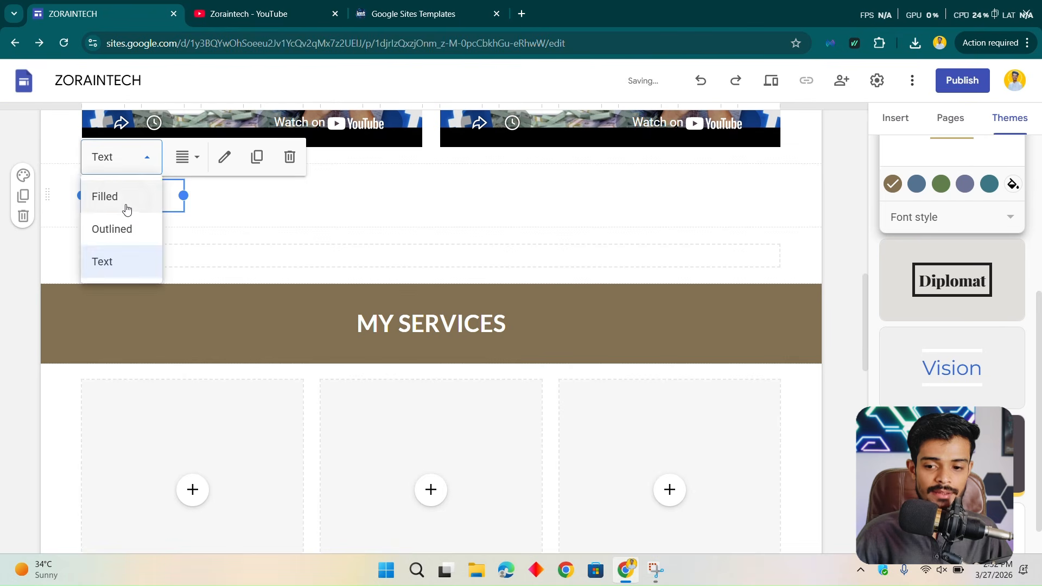
left_click(124, 202)
left_click(224, 157)
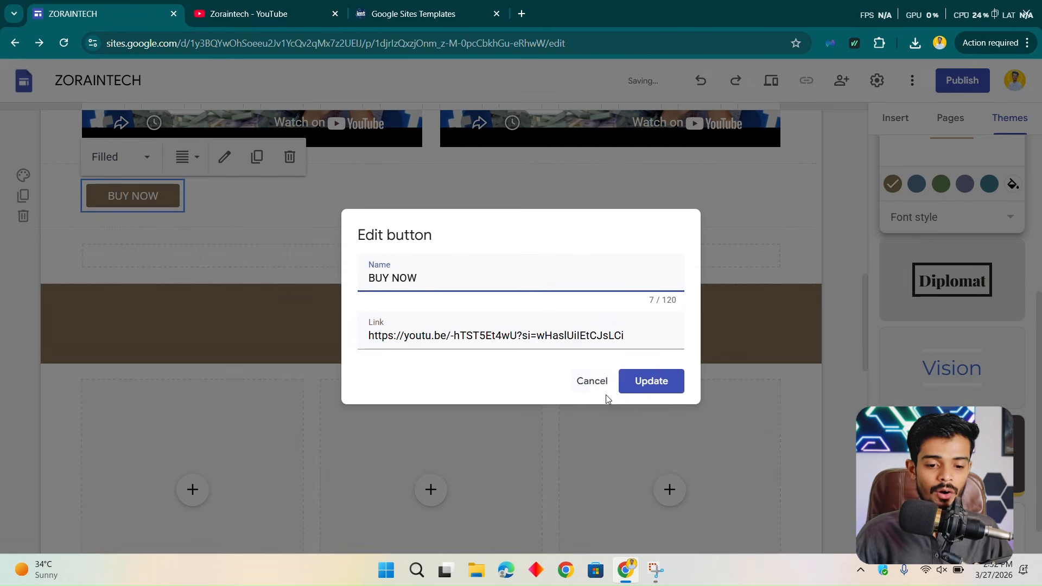
left_click(592, 381)
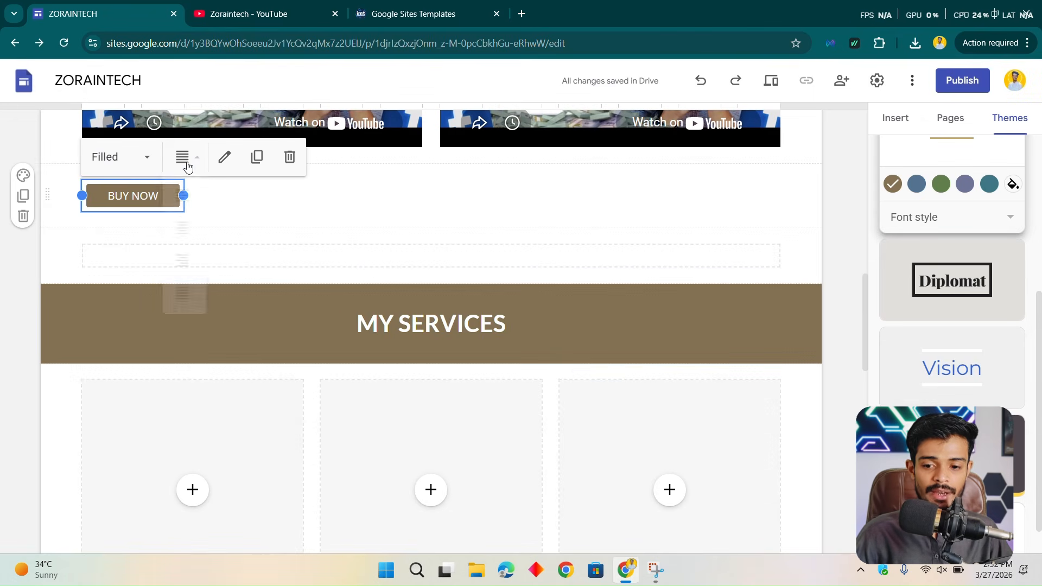
- Try centre and left alignment on the BUY NOW button, restore justified alignment, and stretch it across the full content width
left_click(186, 228)
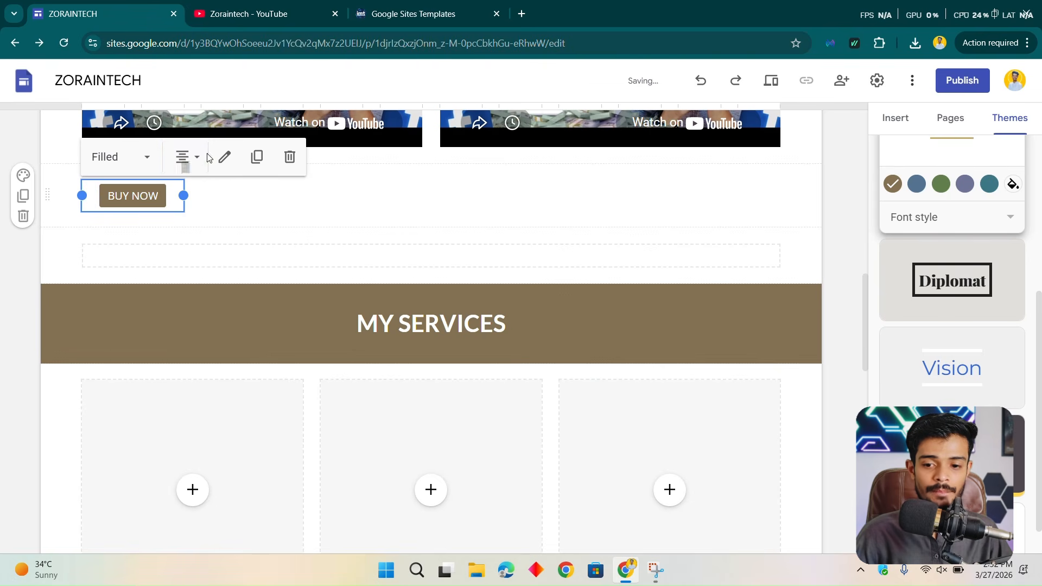
left_click(190, 200)
left_click(185, 164)
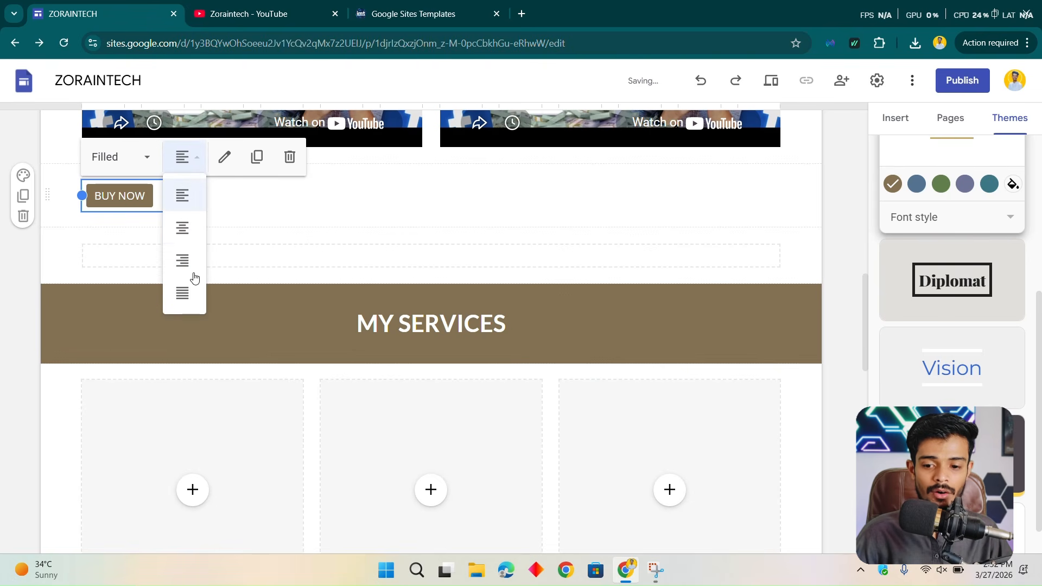
left_click(187, 292)
left_click_drag(184, 195, 836, 195)
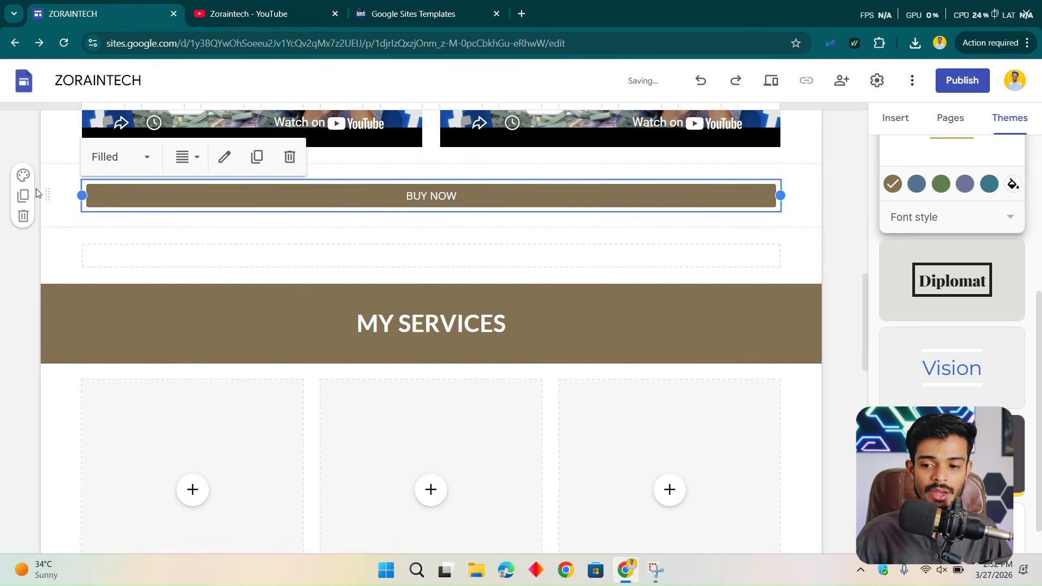
- Show the BUY NOW section's colour styles and try to duplicate the section
left_click(24, 175)
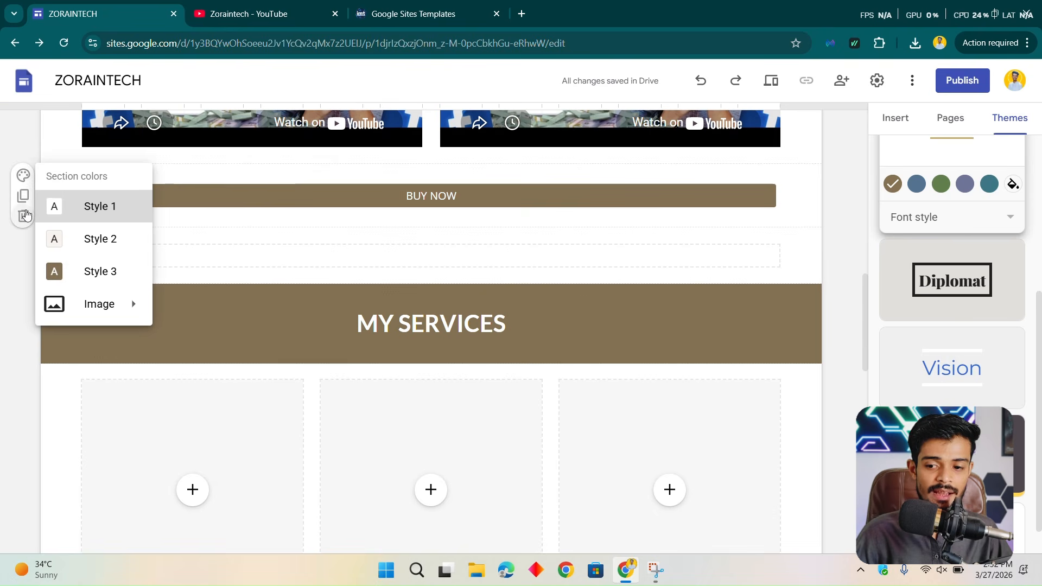
left_click(24, 195)
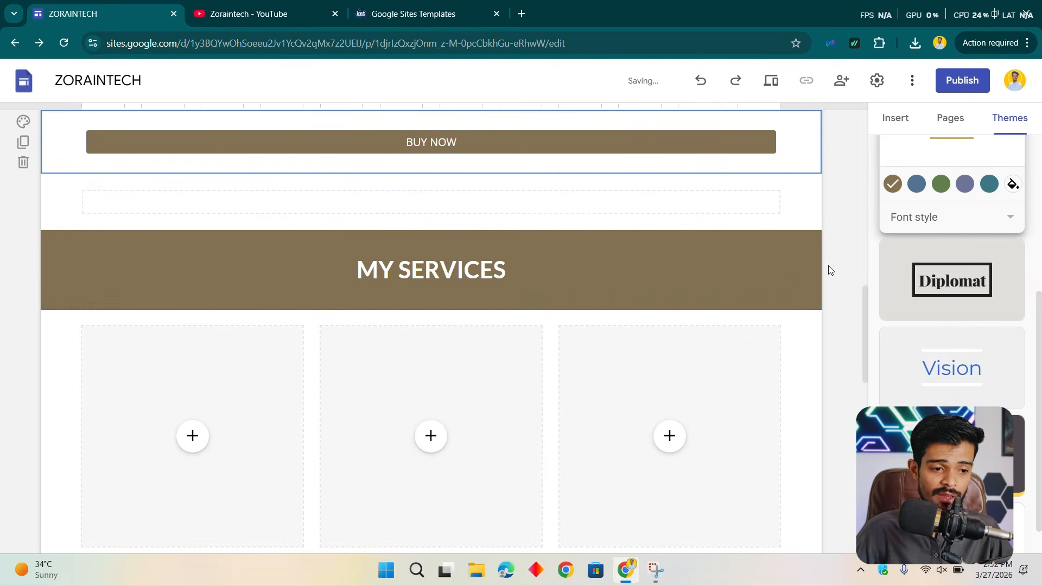
scroll(731, 277, "up", 7)
scroll(731, 276, "up", 7)
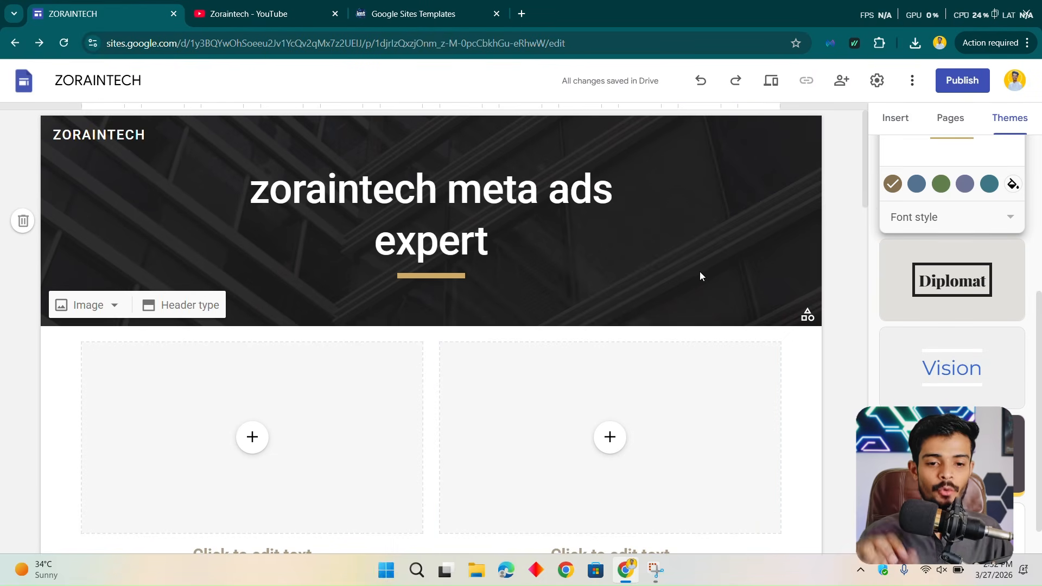
- Preview the site at large-screen size and examine it from the header through the videos and services to the social links and map
left_click(772, 81)
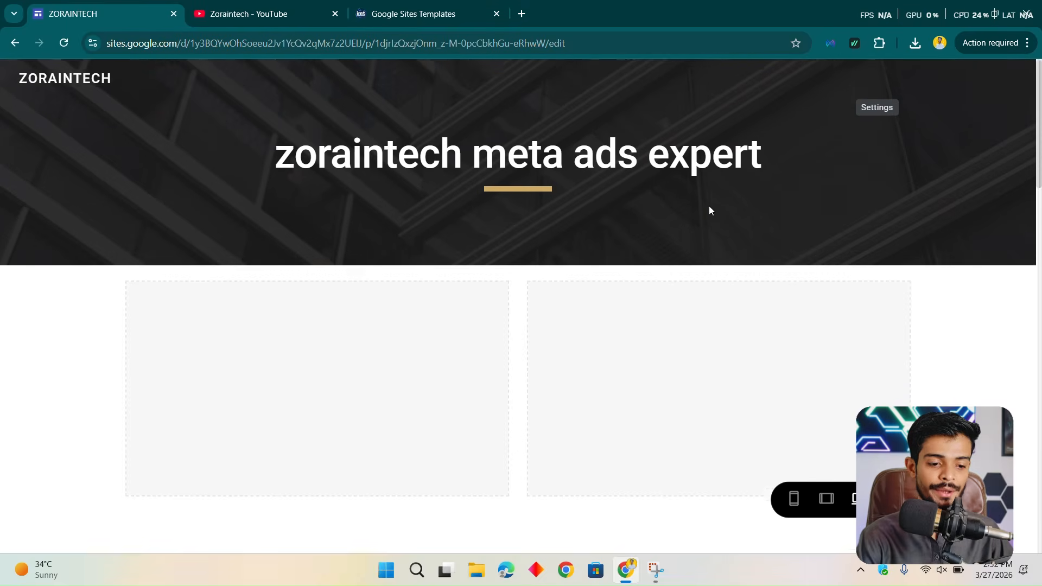
scroll(726, 187, "down", 1)
scroll(726, 187, "down", 5)
scroll(726, 188, "up", 2)
scroll(727, 187, "down", 3)
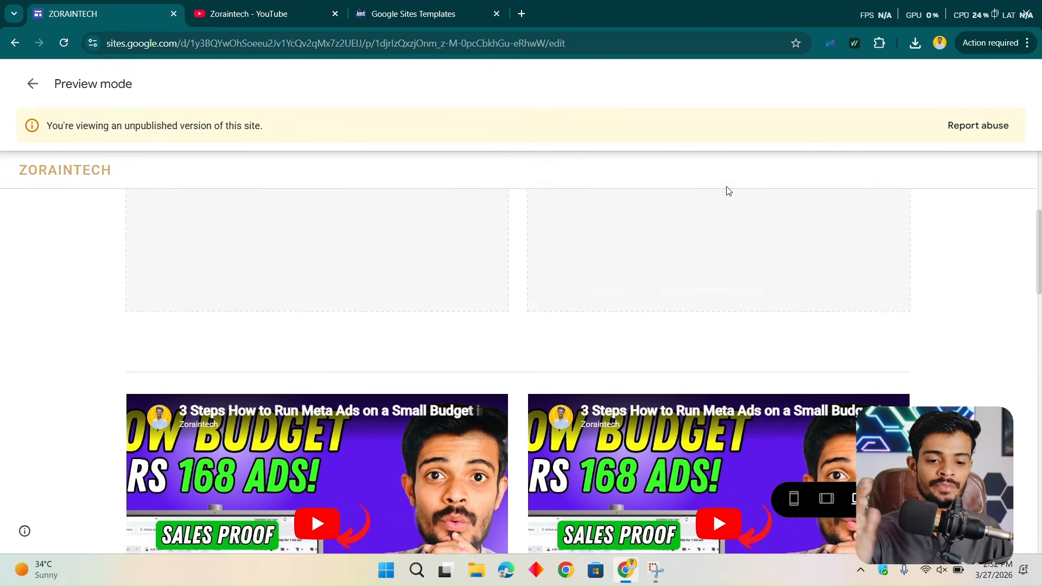
scroll(727, 187, "up", 2)
scroll(728, 191, "up", 4)
scroll(637, 171, "down", 3)
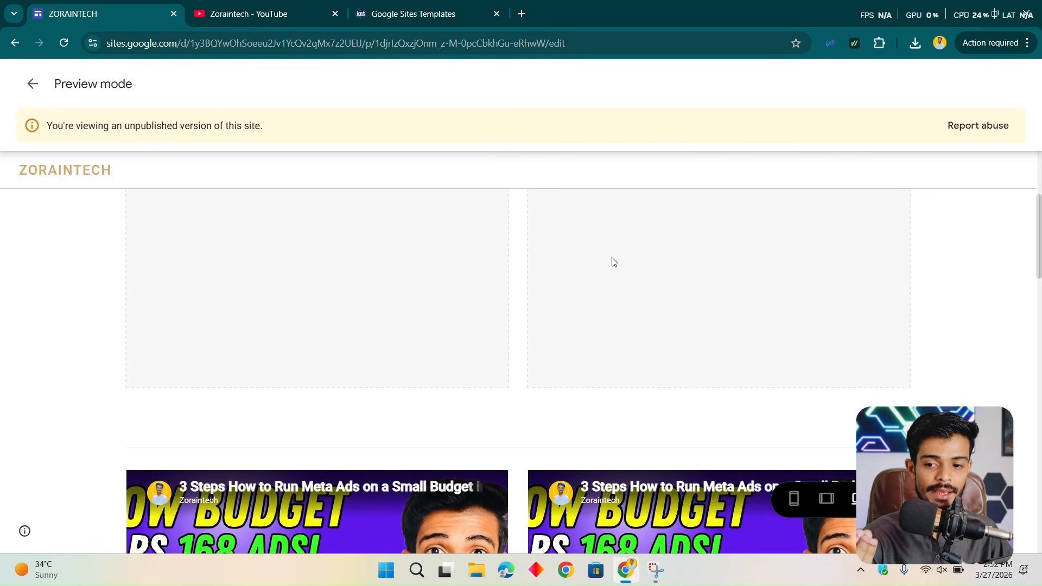
scroll(614, 251, "down", 13)
scroll(622, 235, "down", 8)
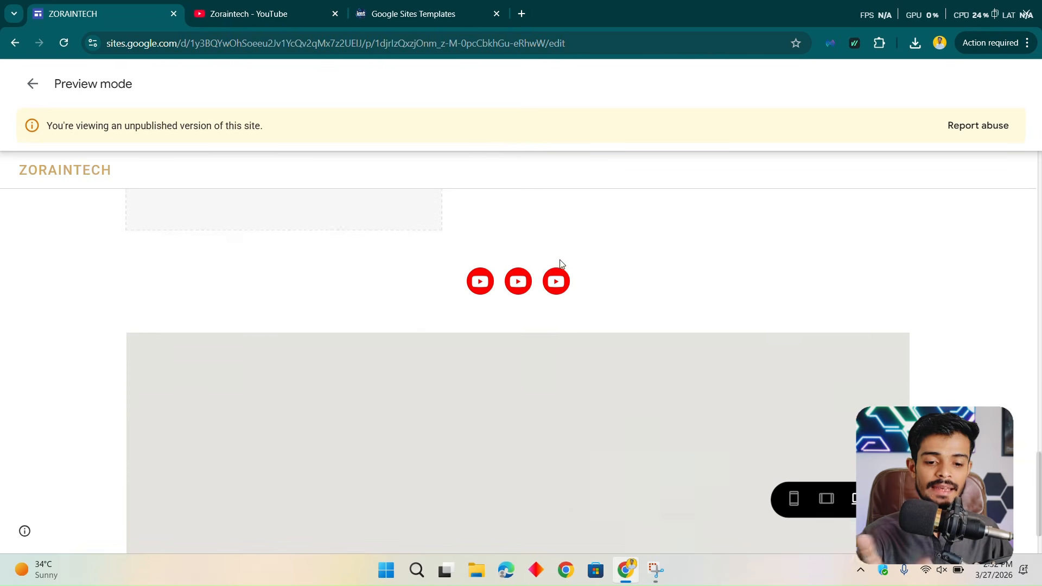
scroll(798, 279, "up", 9)
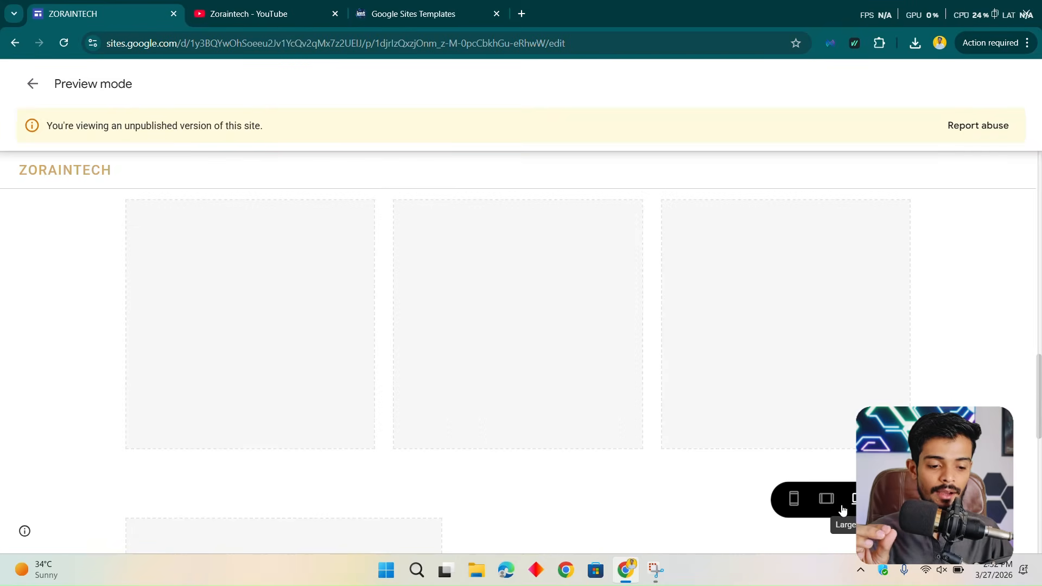
- Check the site preview at phone size, switch back to the large-screen size, and leave the preview
left_click(809, 499)
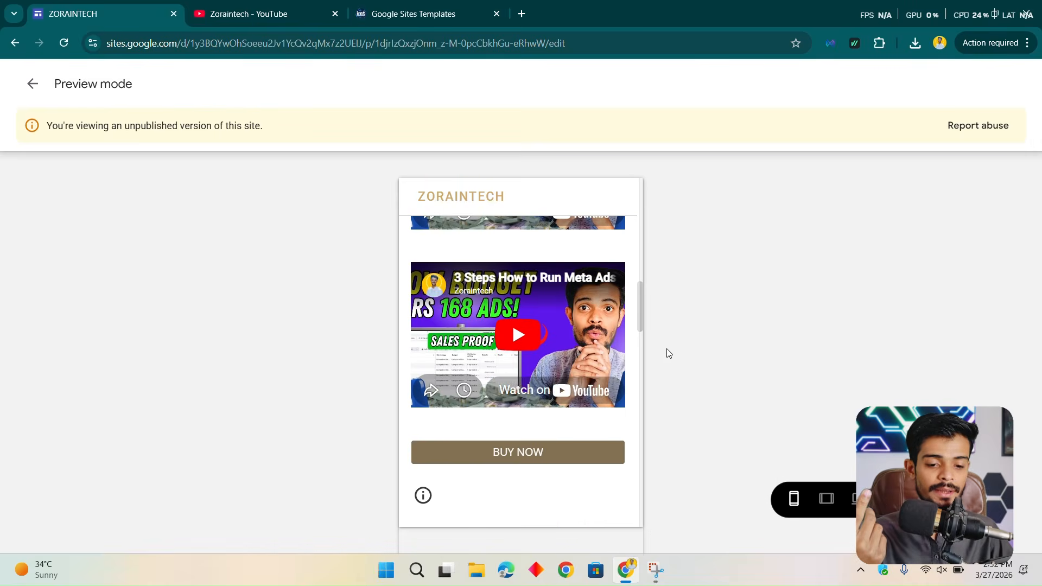
scroll(519, 353, "up", 2)
left_click(858, 499)
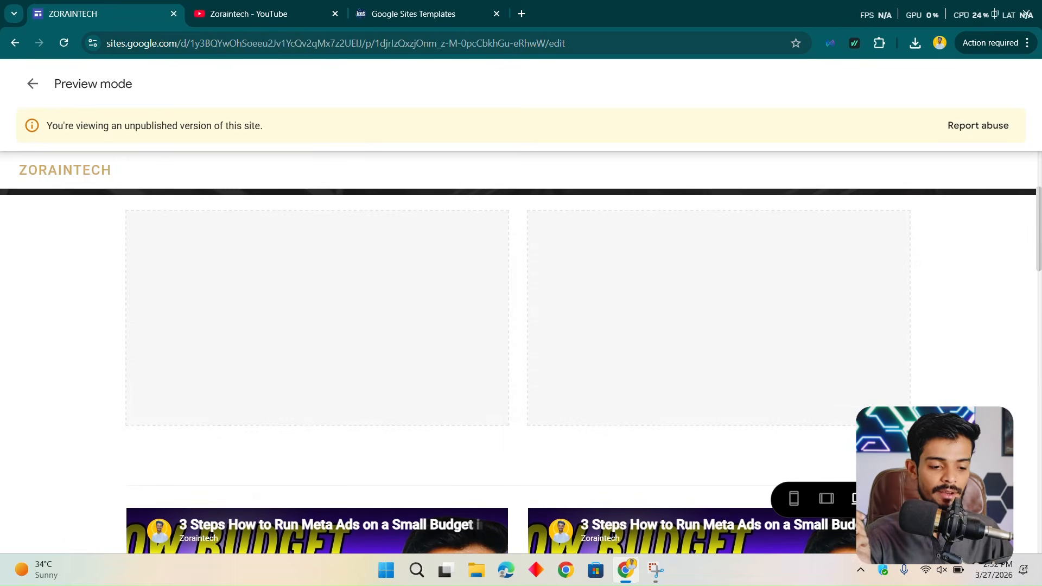
left_click(33, 84)
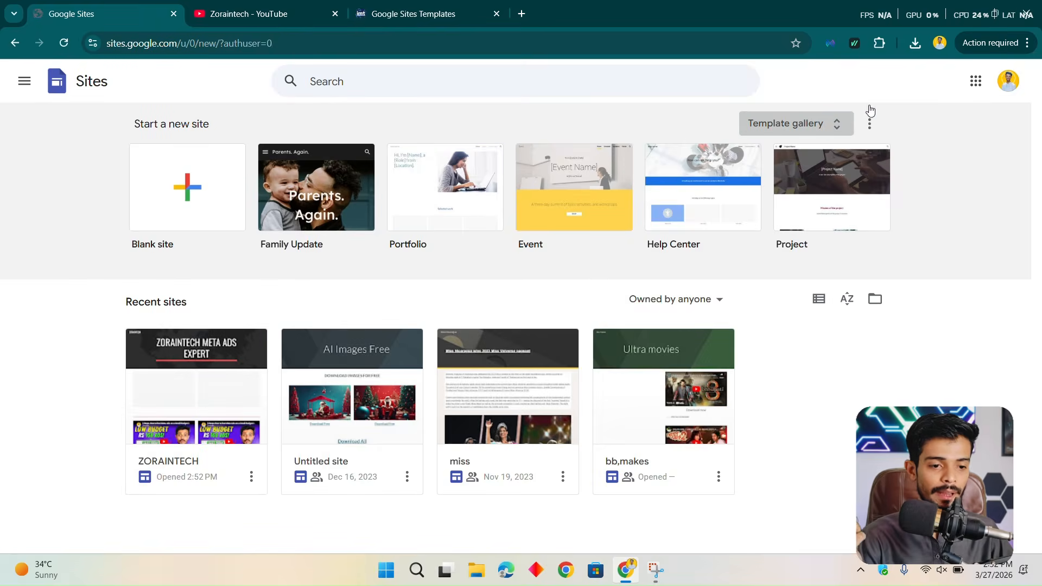
- Browse the Google Sites template gallery and create a new site from the Salon template under Small business
scroll(857, 153, "down", 8)
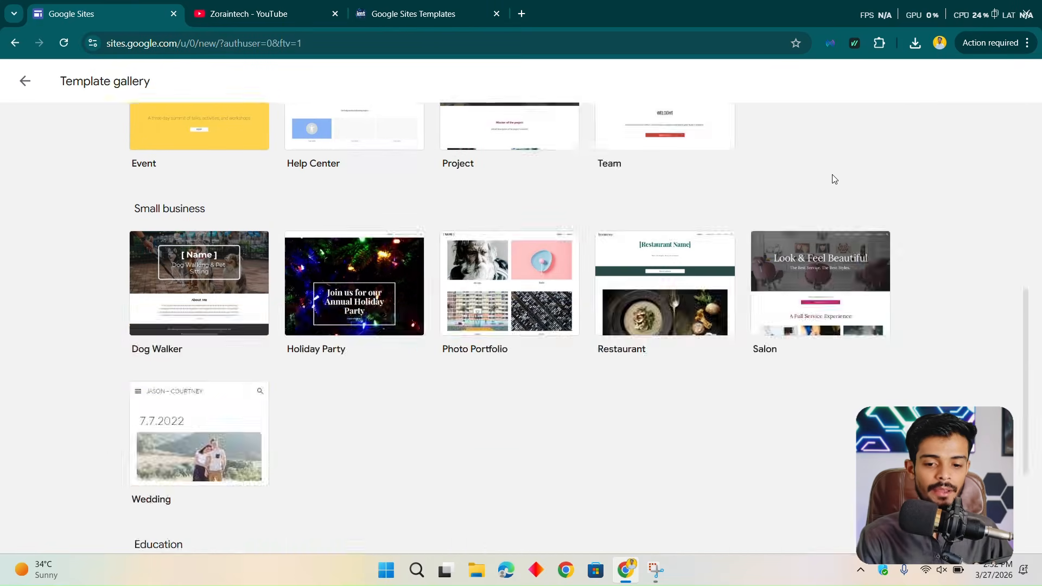
scroll(456, 233, "up", 8)
scroll(328, 165, "down", 9)
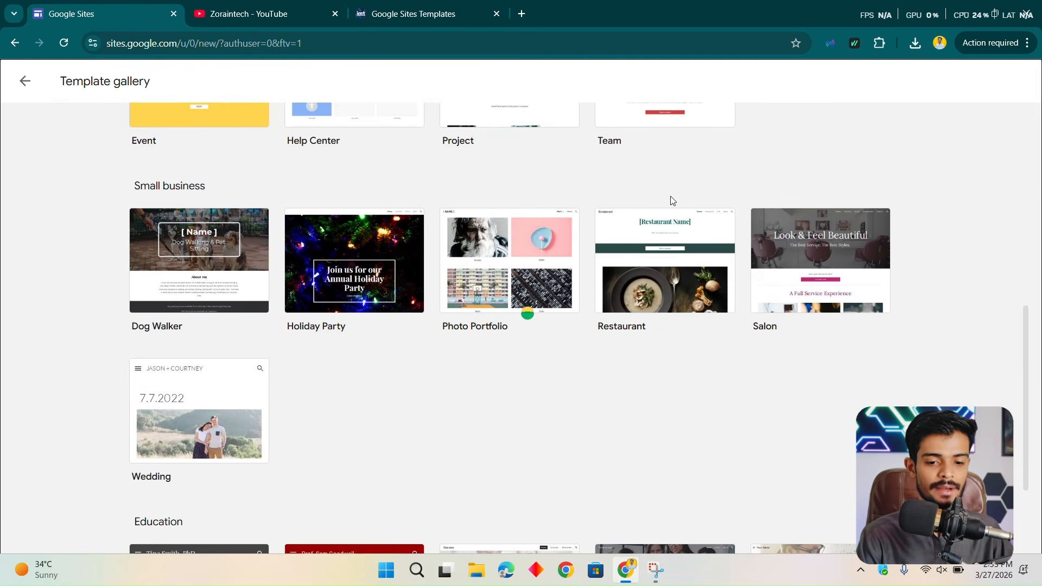
left_click(787, 255)
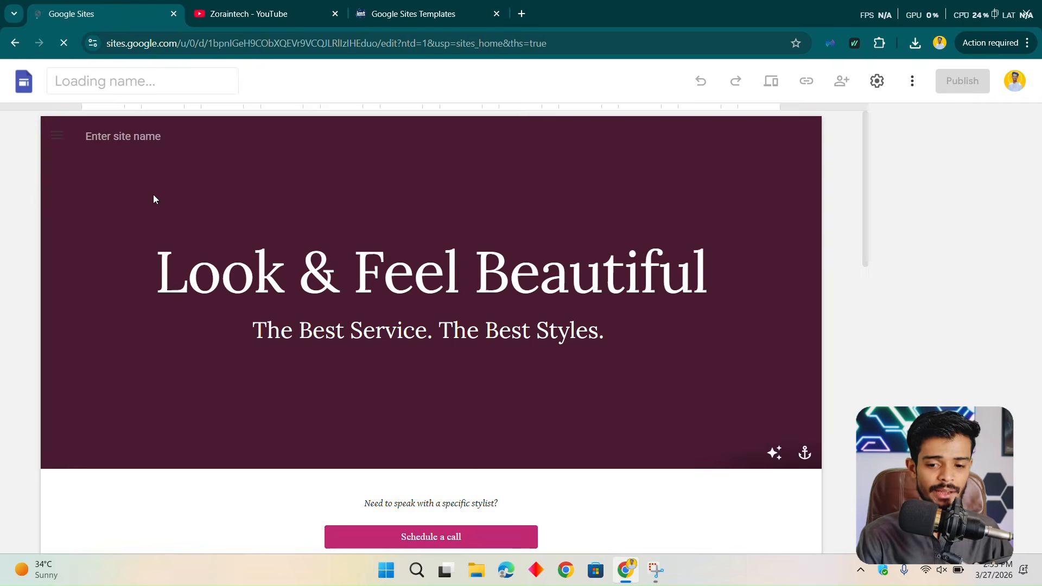
- Review the Salon site's home page from top to bottom, along with its Services, About and Testimonials pages
scroll(599, 90, "down", 10)
scroll(575, 201, "down", 3)
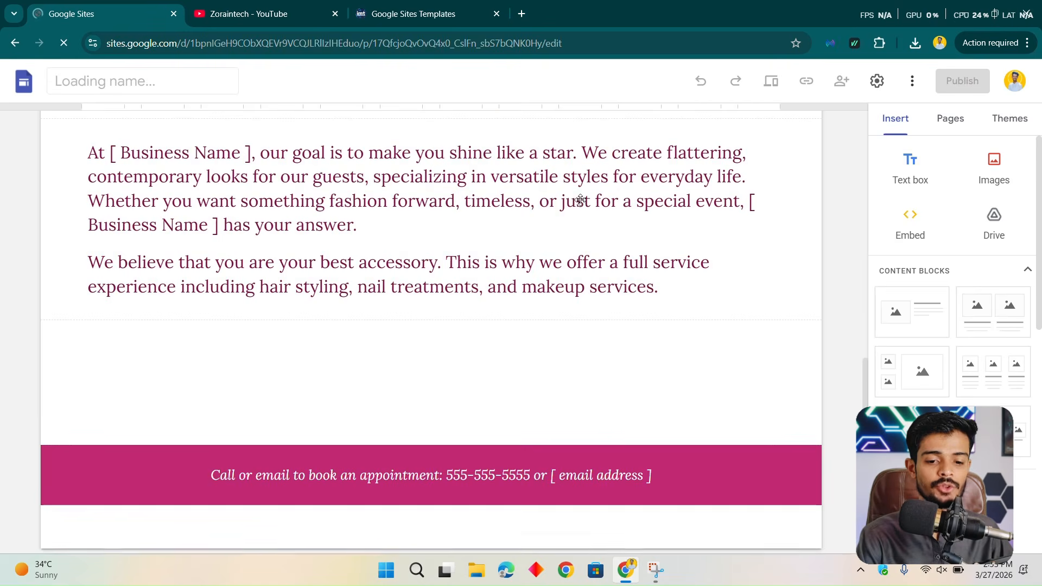
scroll(584, 242, "up", 9)
scroll(583, 247, "up", 5)
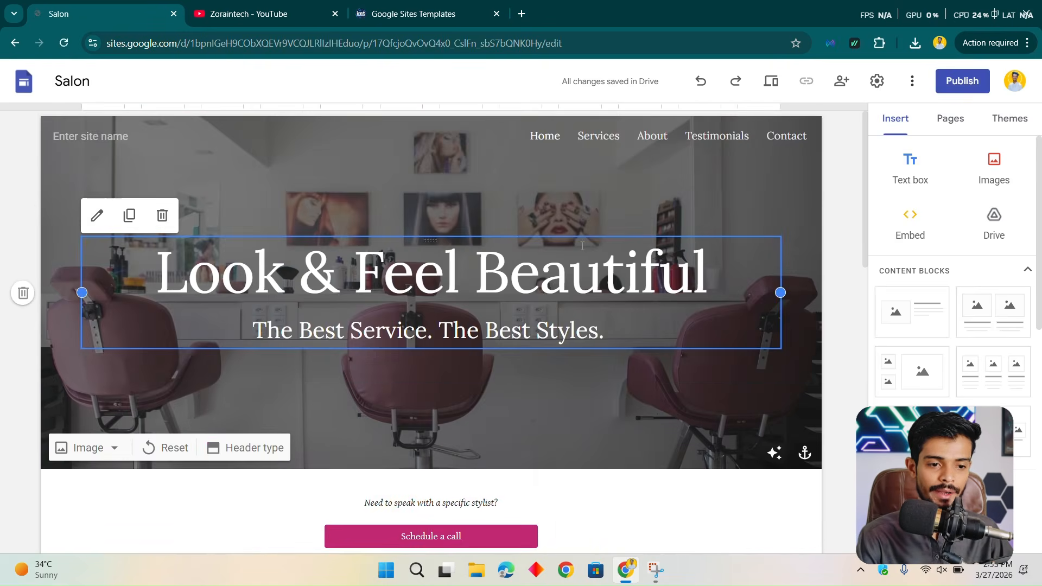
left_click(607, 140)
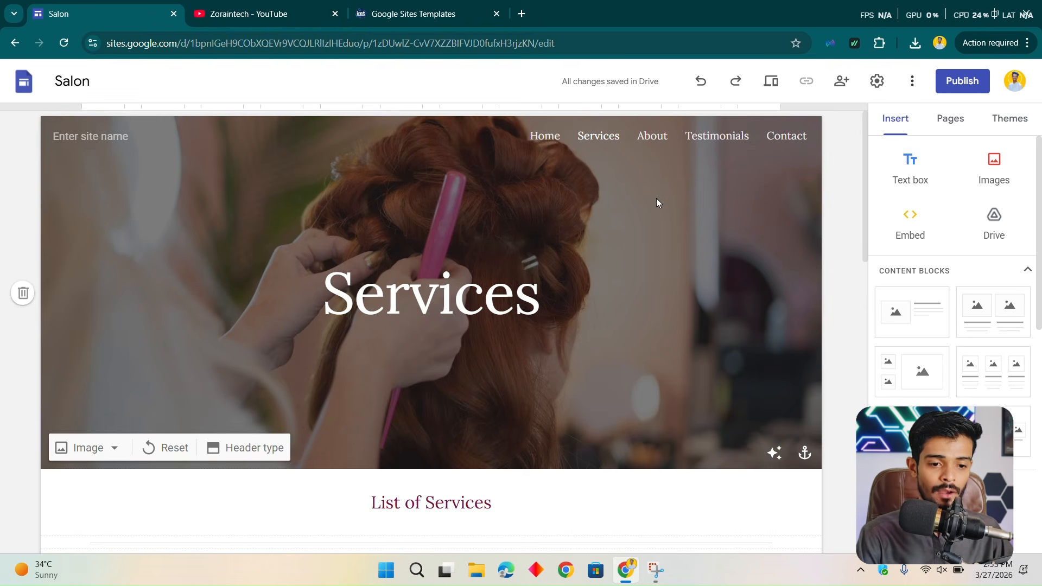
left_click(651, 142)
left_click(722, 140)
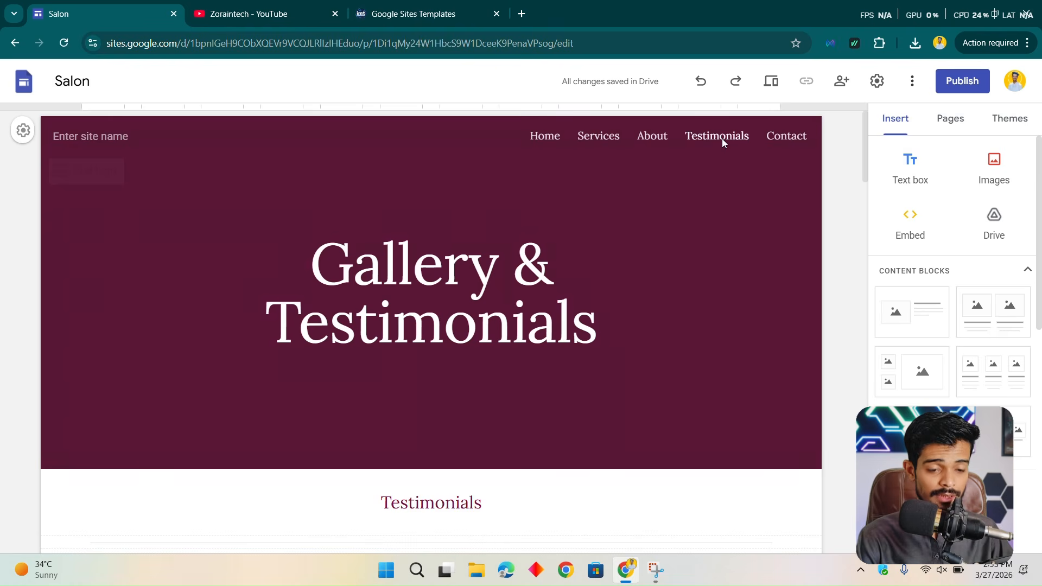
scroll(698, 202, "down", 10)
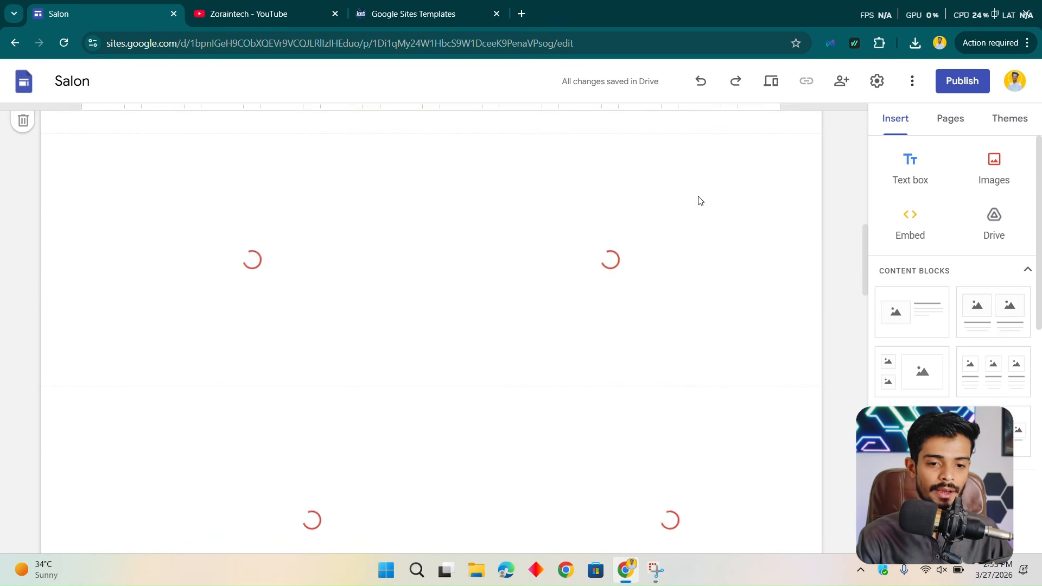
- Return to the Salon site's home page and review its call button, service photos and business description
scroll(698, 200, "up", 15)
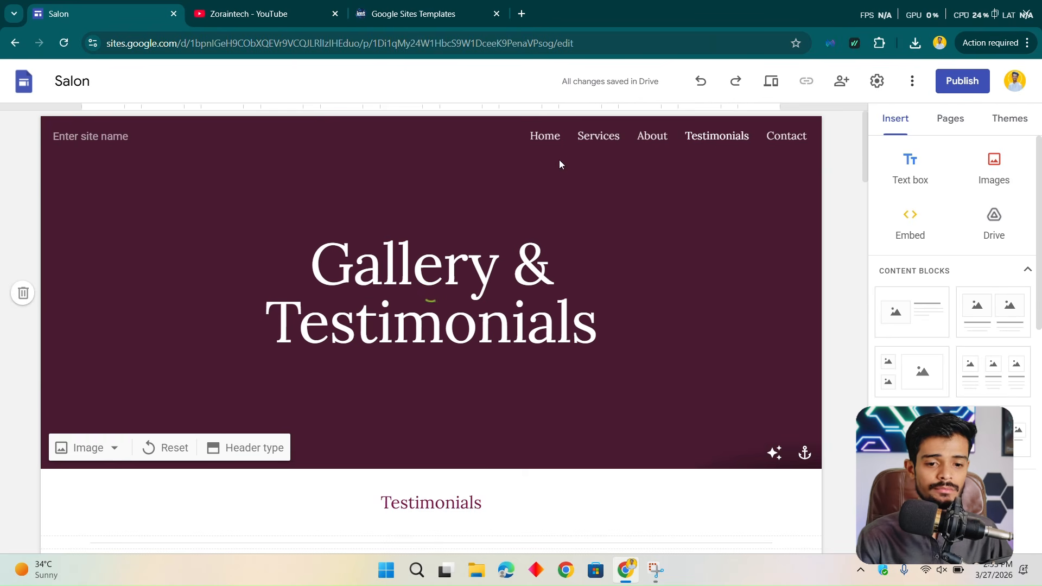
left_click(547, 141)
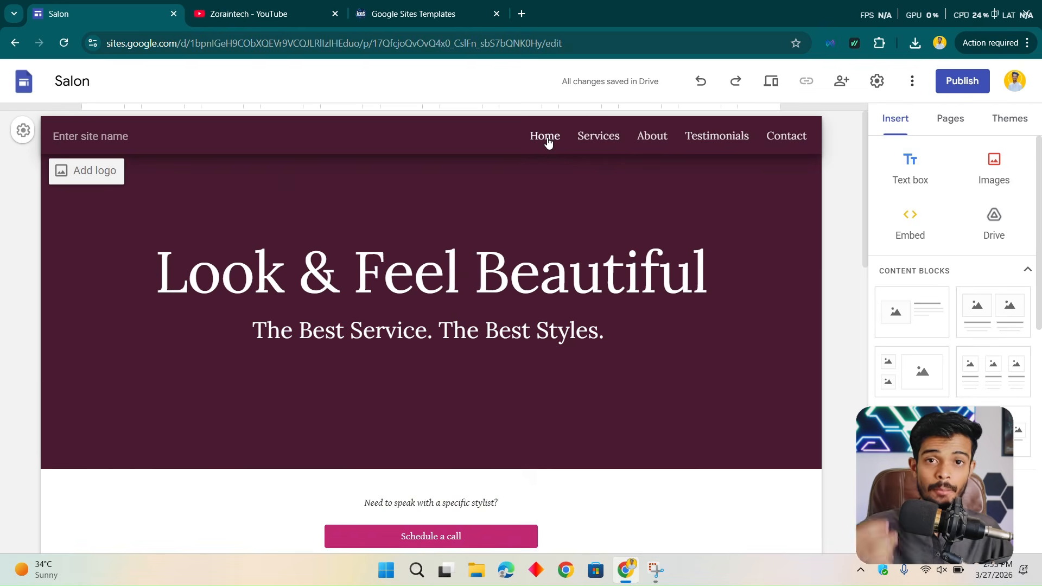
scroll(549, 142, "down", 6)
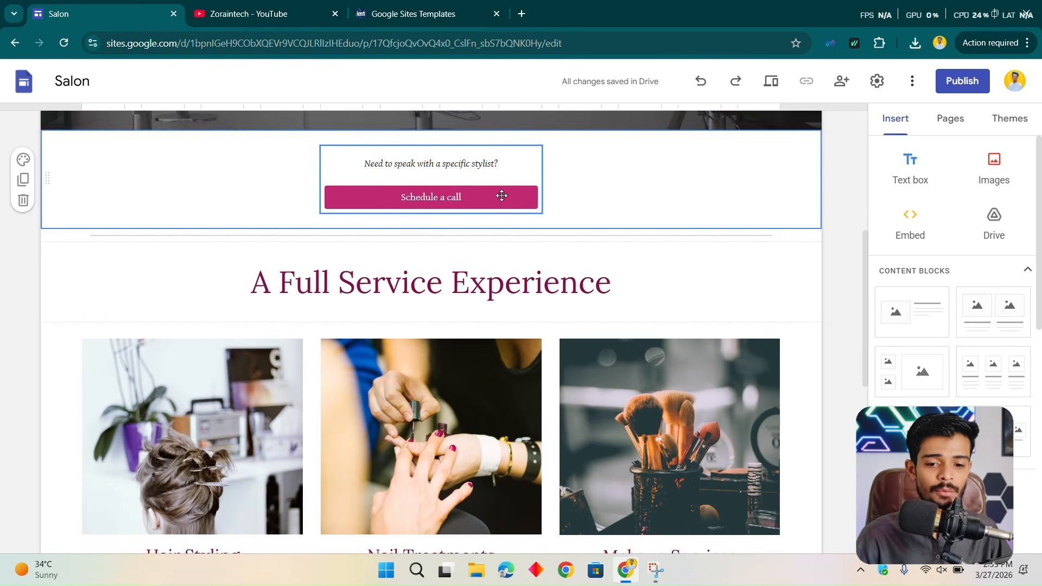
left_click(500, 195)
scroll(571, 198, "down", 8)
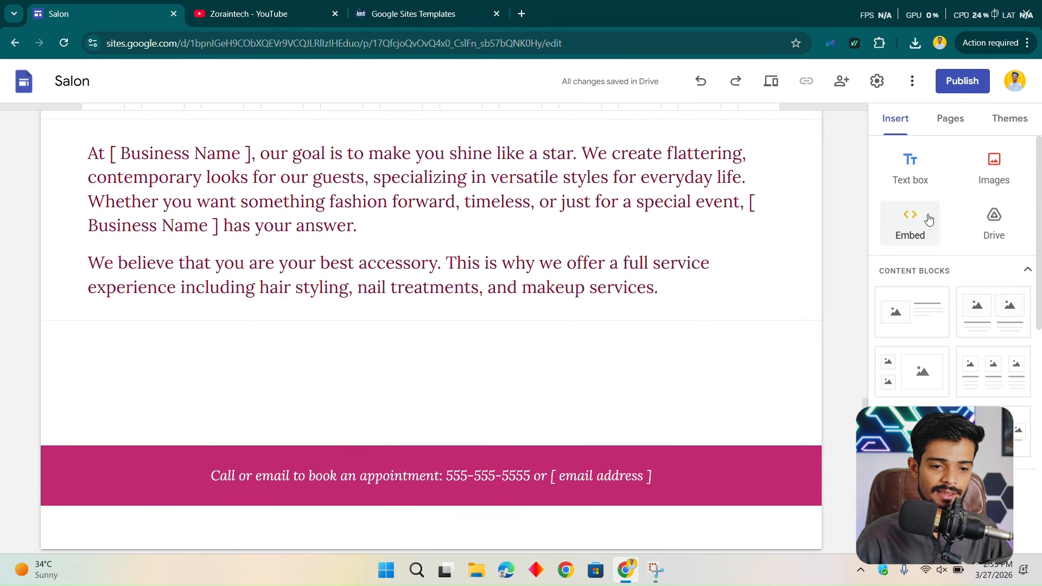
scroll(646, 164, "up", 2)
scroll(646, 164, "up", 5)
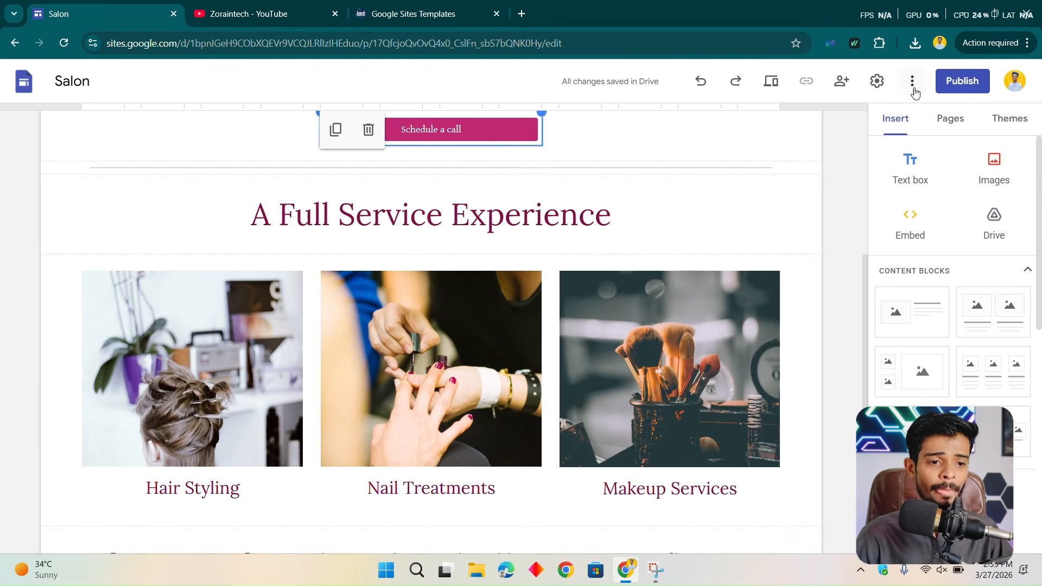
- Try the web address zoraintech15484 in the site's publish settings, review the search engine option, and cancel publishing
left_click(951, 86)
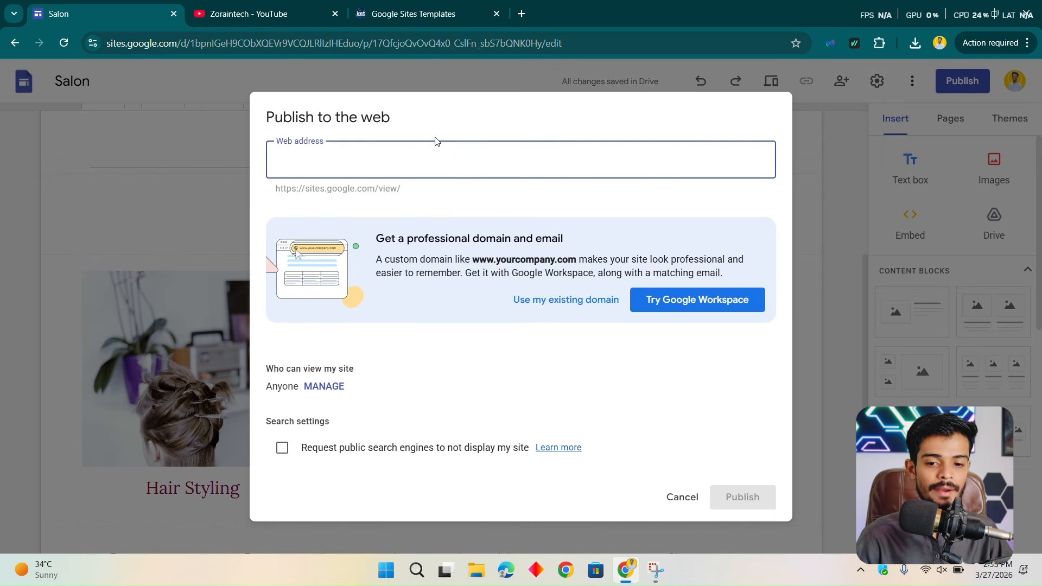
type("z")
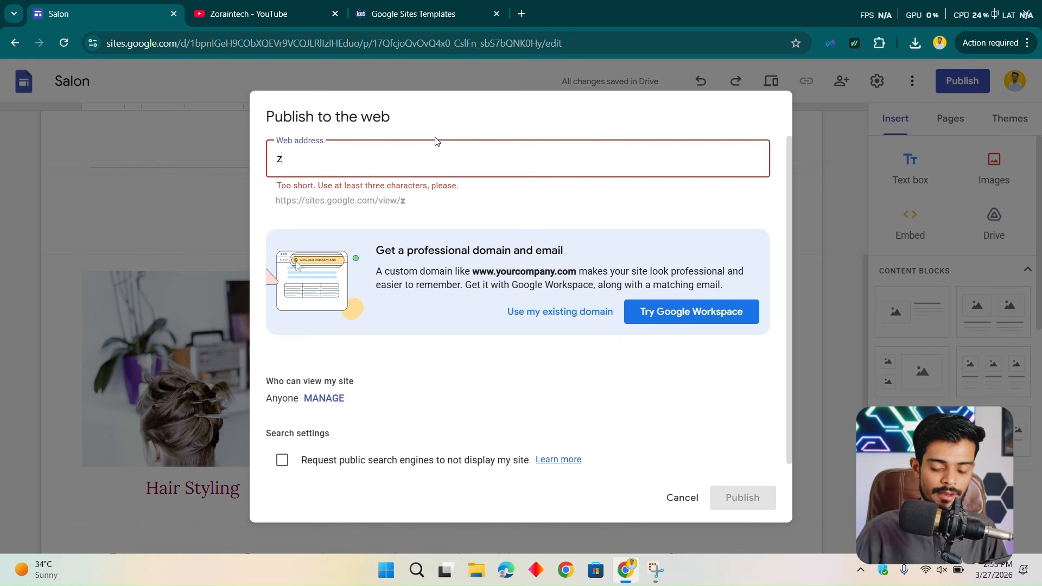
type("oraintech")
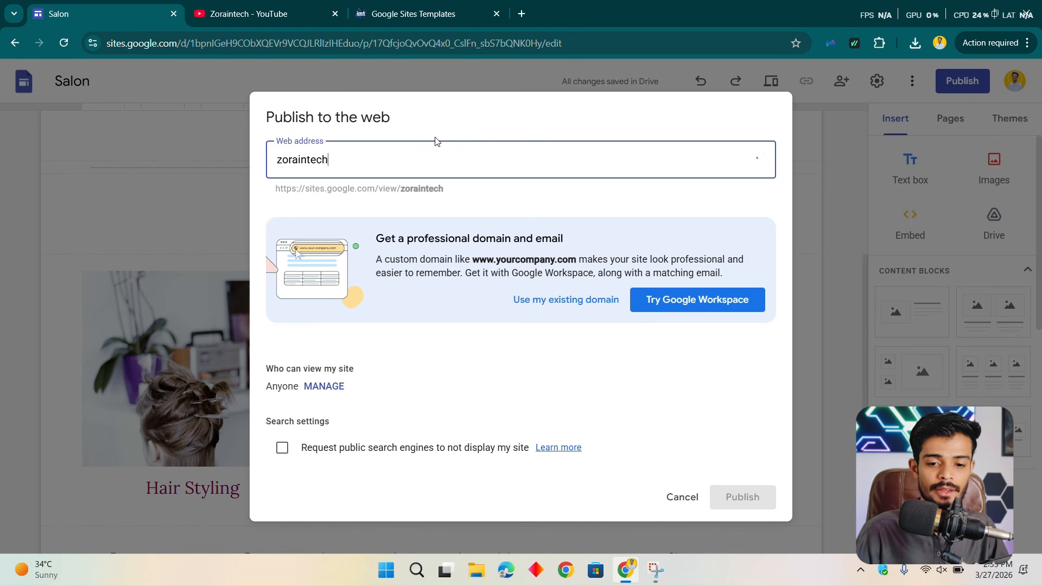
type("15484")
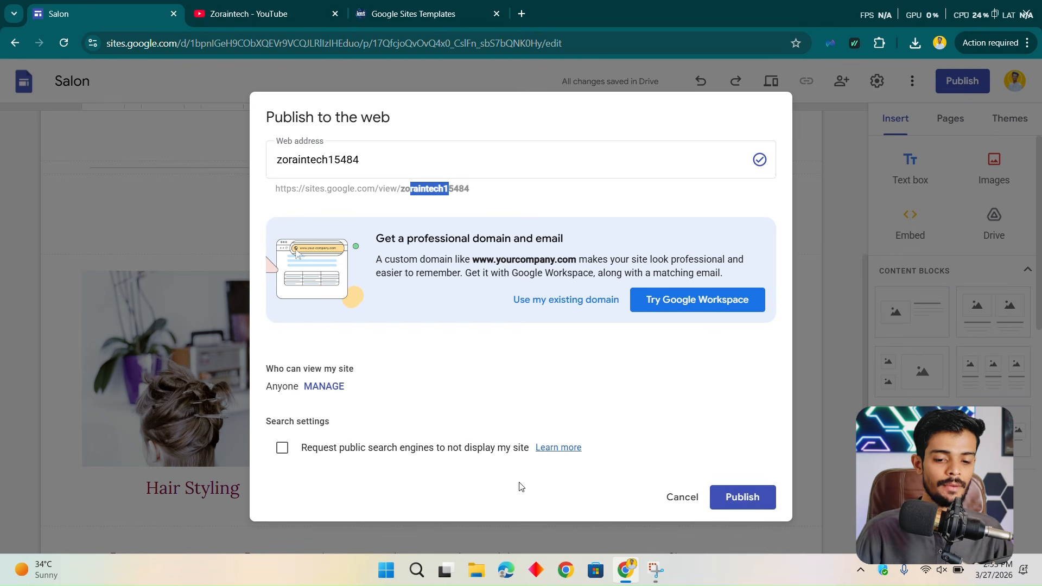
left_click_drag(304, 448, 431, 454)
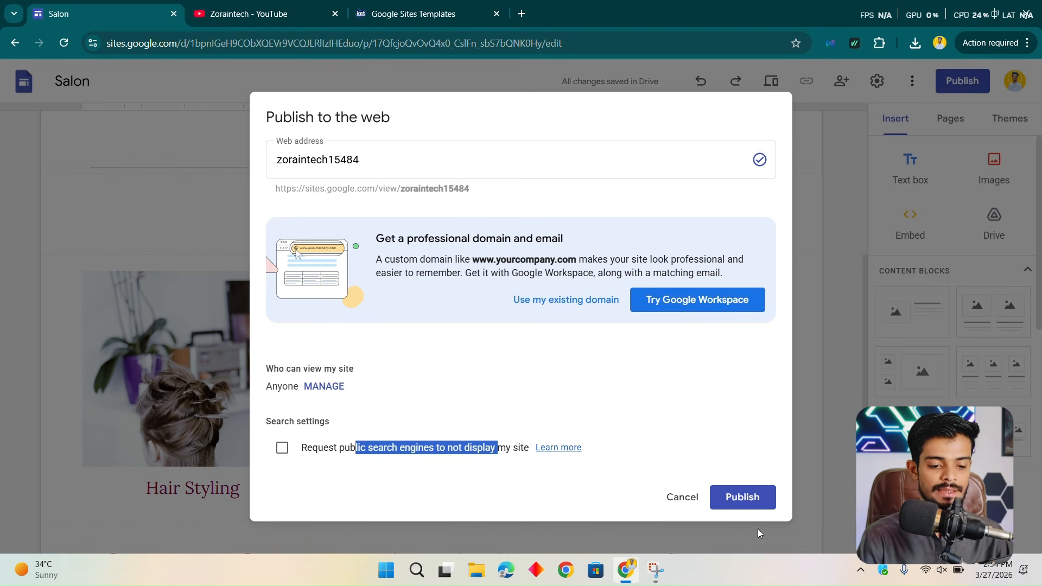
left_click(683, 497)
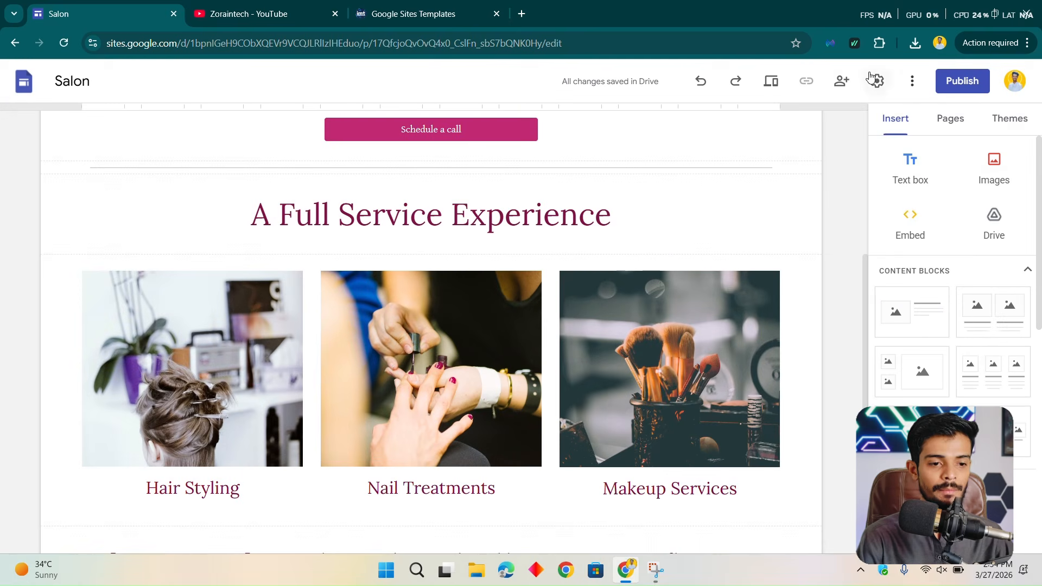
- Preview the Salon site and look through its home page
left_click(775, 92)
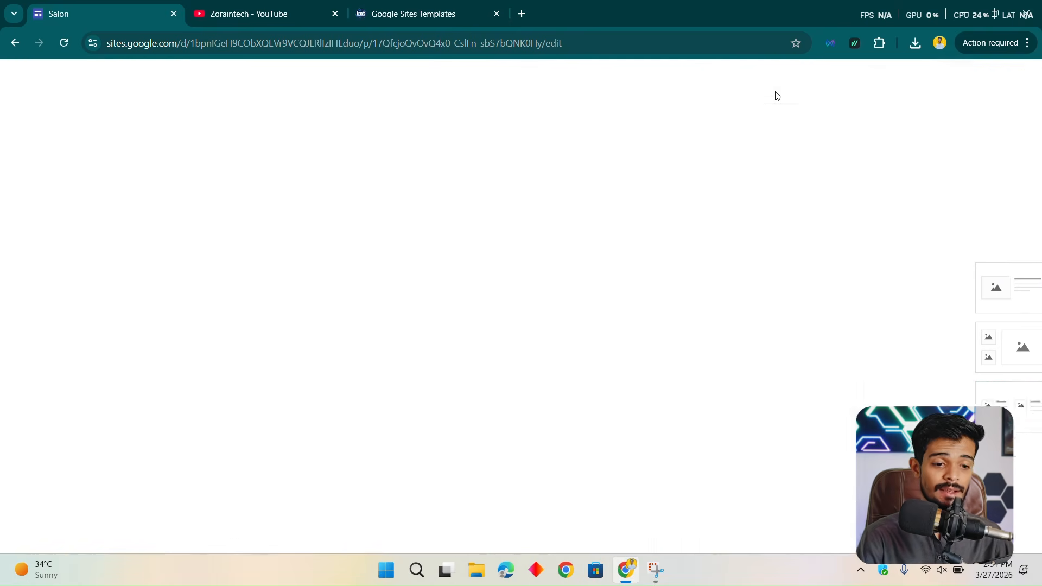
scroll(966, 220, "down", 1)
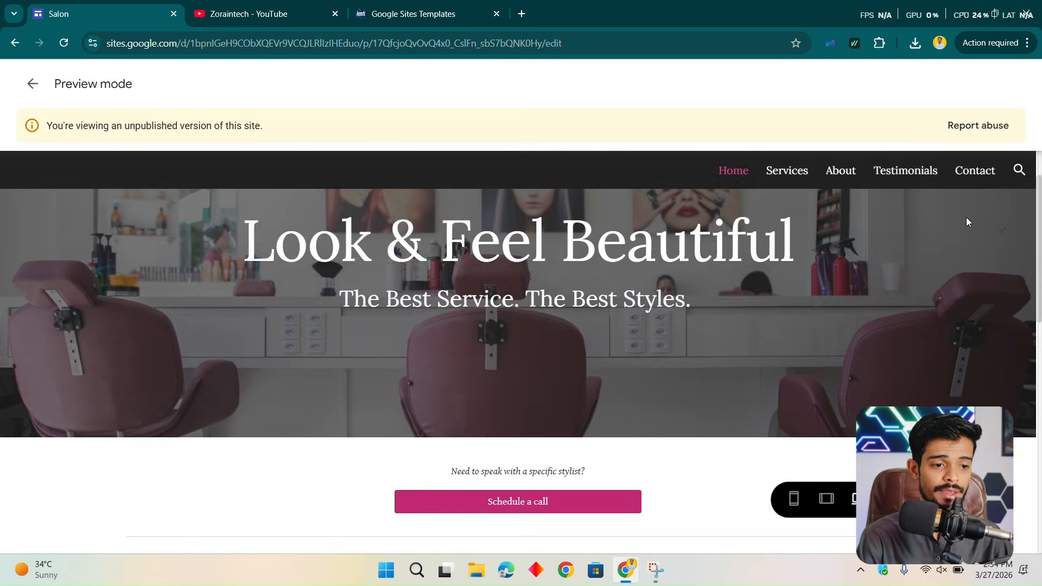
scroll(574, 227, "up", 1)
scroll(584, 219, "down", 8)
scroll(771, 266, "up", 10)
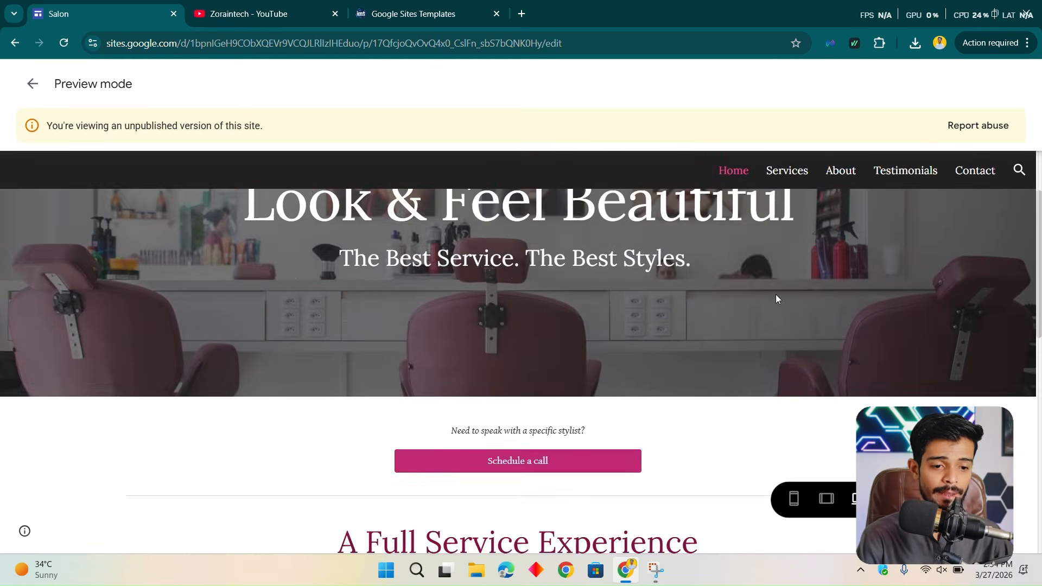
- Examine the Services page in the preview, expanding the Hair Styling section to read its price list
left_click(789, 172)
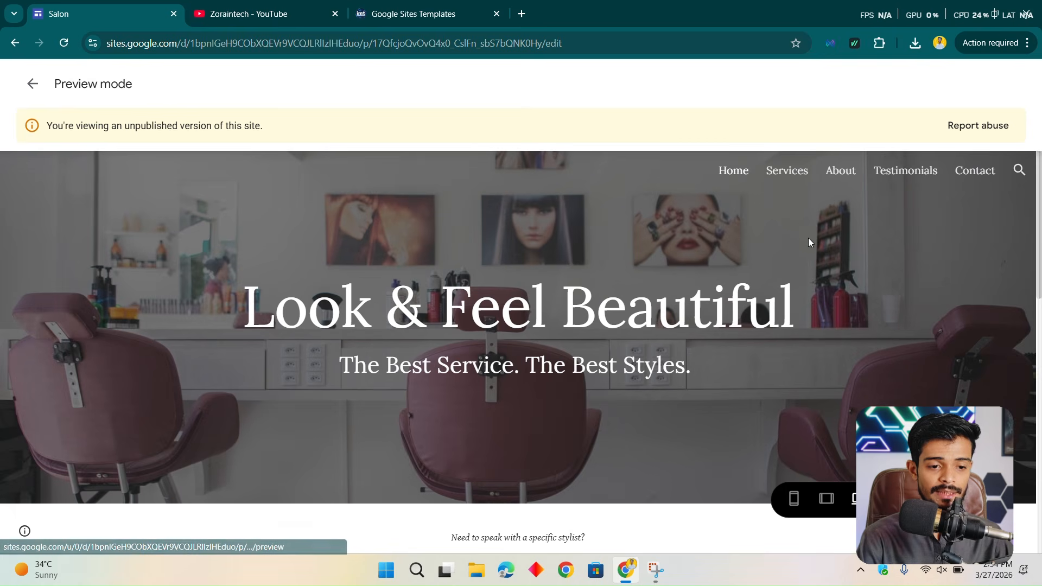
scroll(744, 206, "down", 5)
scroll(742, 217, "down", 5)
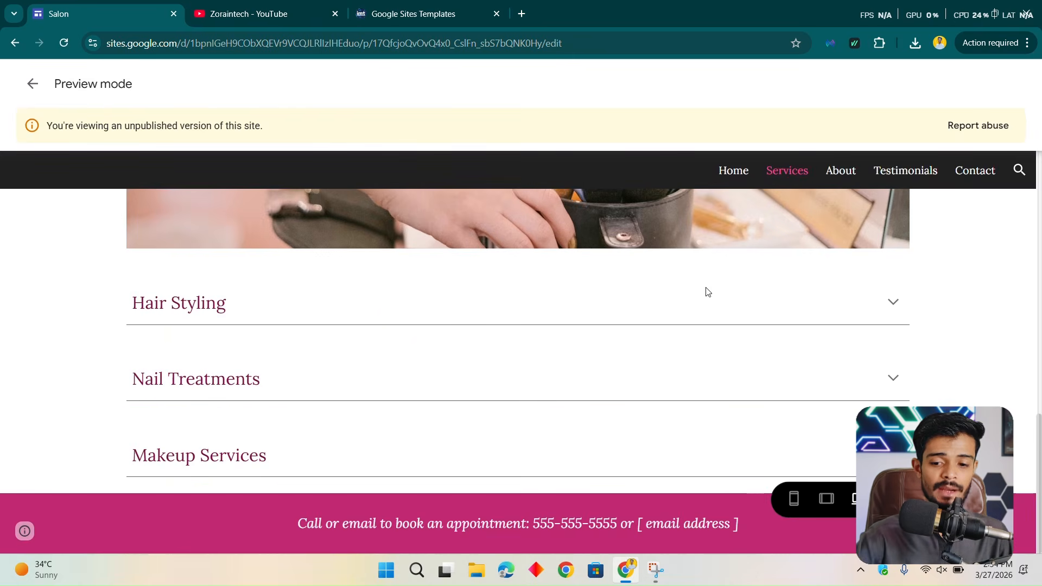
left_click(422, 305)
scroll(514, 313, "down", 5)
scroll(514, 313, "down", 2)
scroll(266, 327, "up", 6)
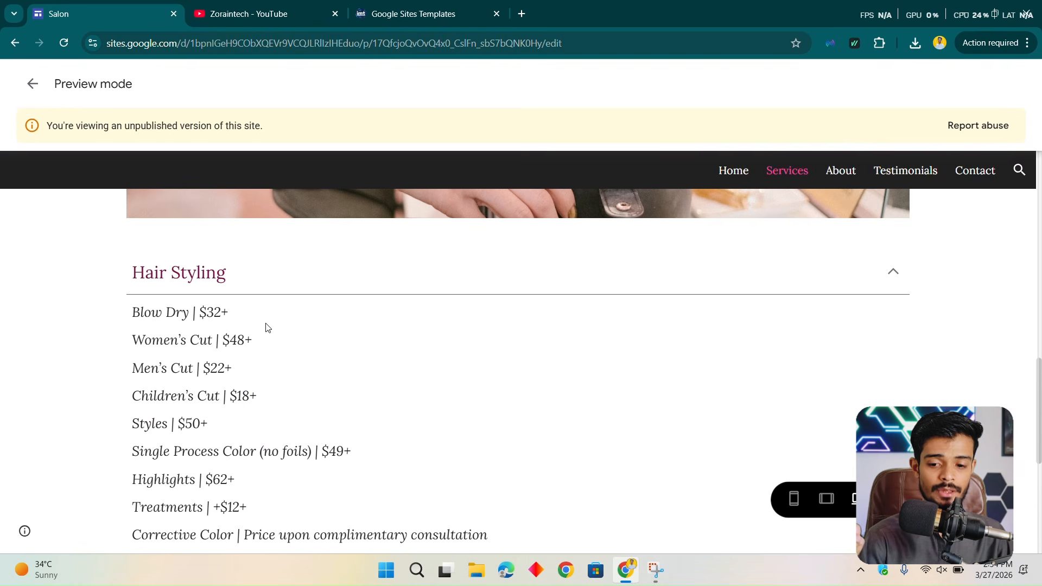
left_click_drag(133, 315, 215, 315)
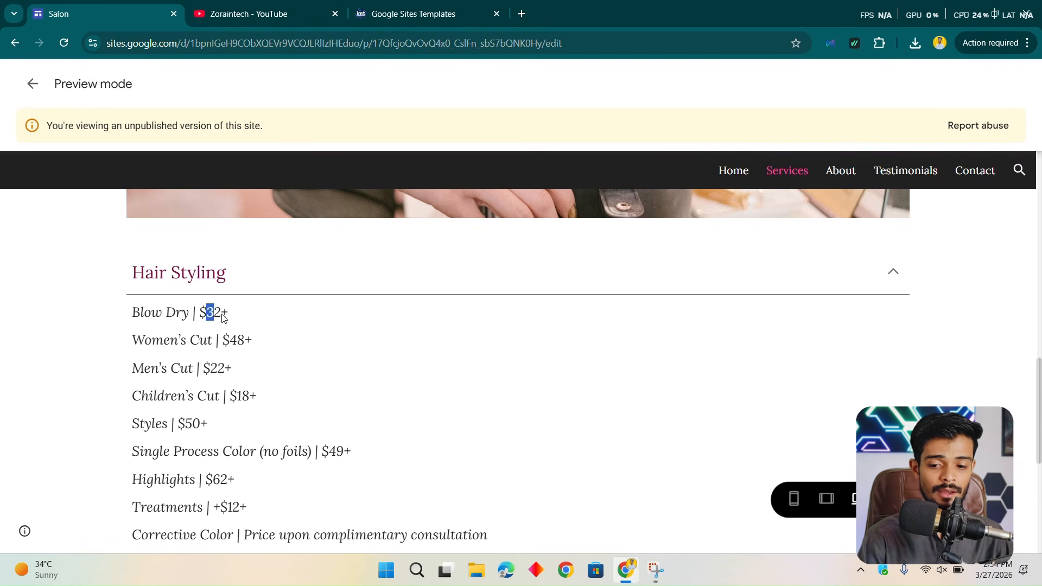
left_click_drag(145, 341, 253, 343)
scroll(302, 306, "down", 5)
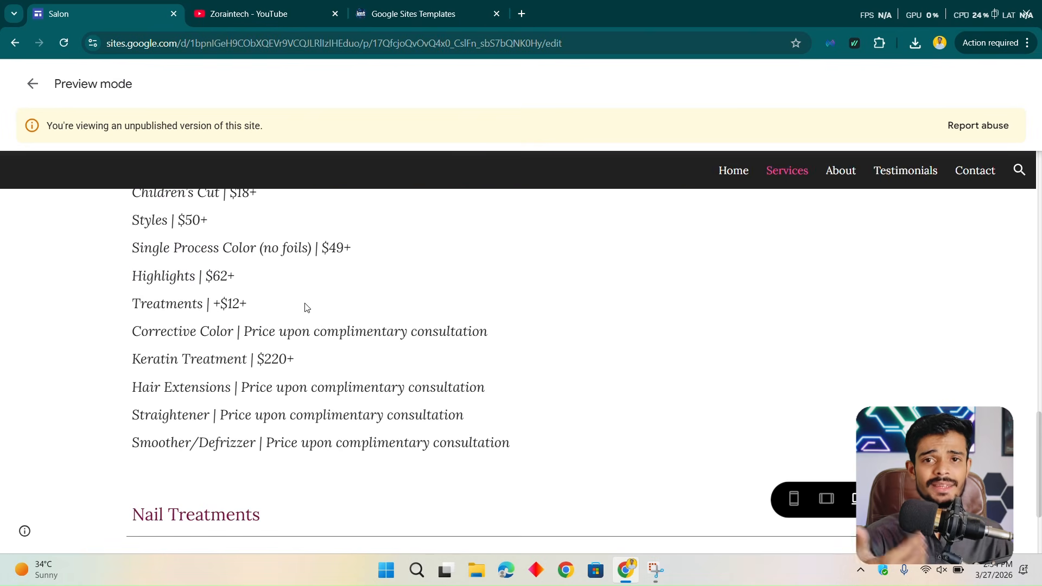
scroll(308, 302, "down", 2)
scroll(760, 386, "up", 9)
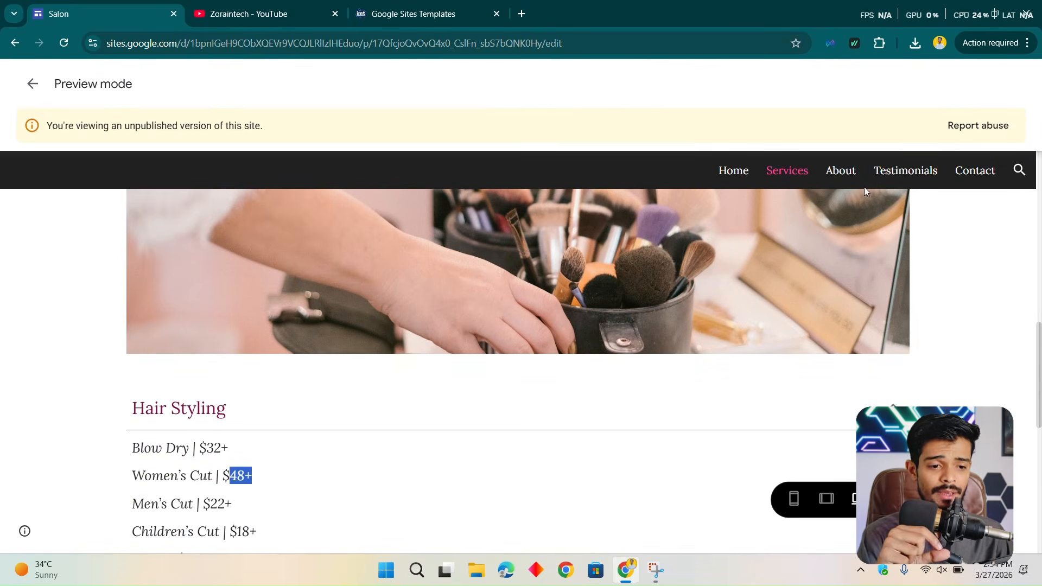
- Look through the About page's business description and stylists and the Testimonials page's gallery in the preview
left_click(833, 172)
scroll(784, 226, "down", 8)
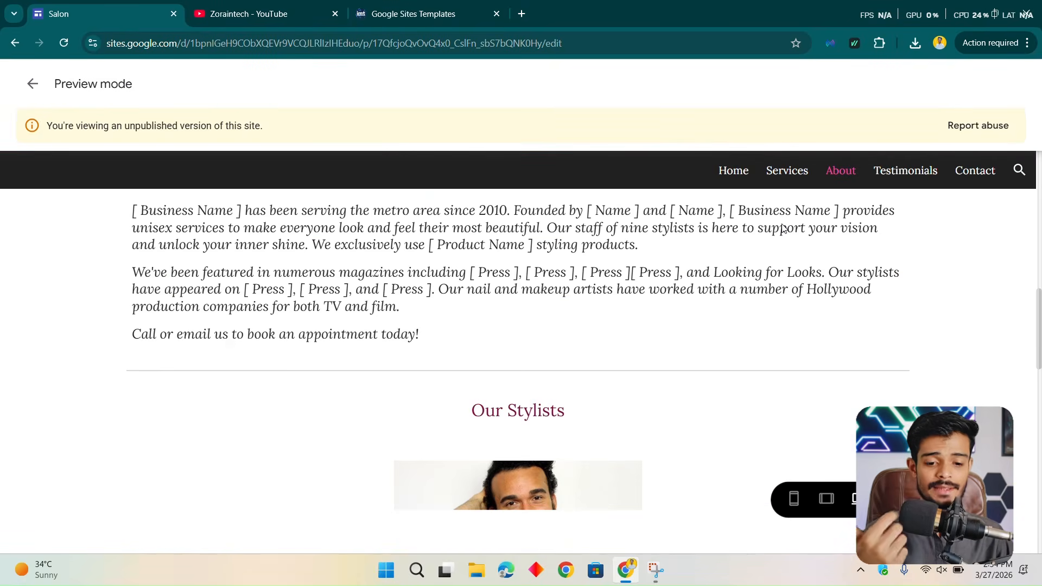
scroll(782, 220, "down", 5)
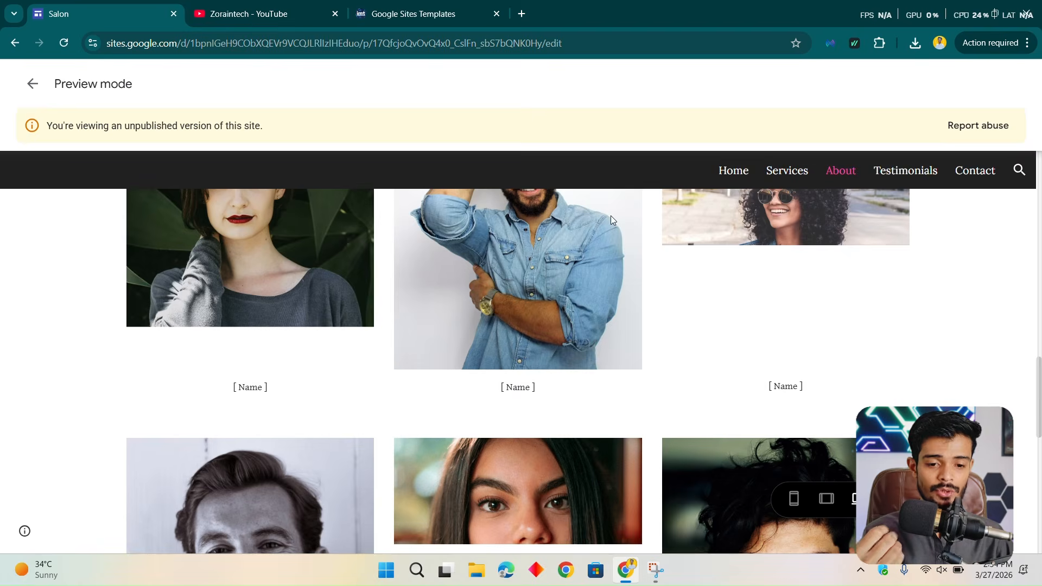
left_click(921, 180)
scroll(690, 268, "down", 10)
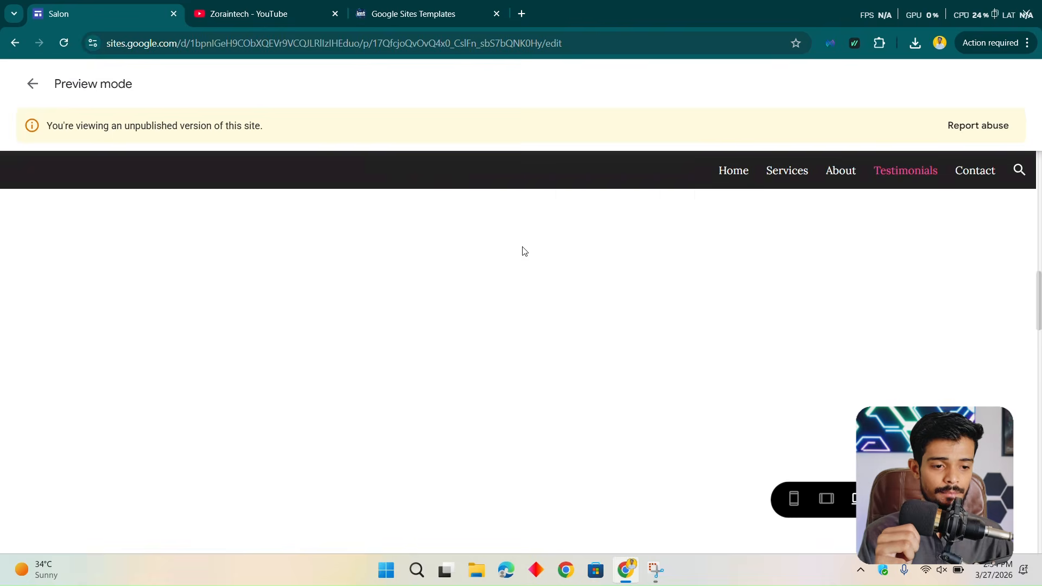
scroll(525, 251, "down", 10)
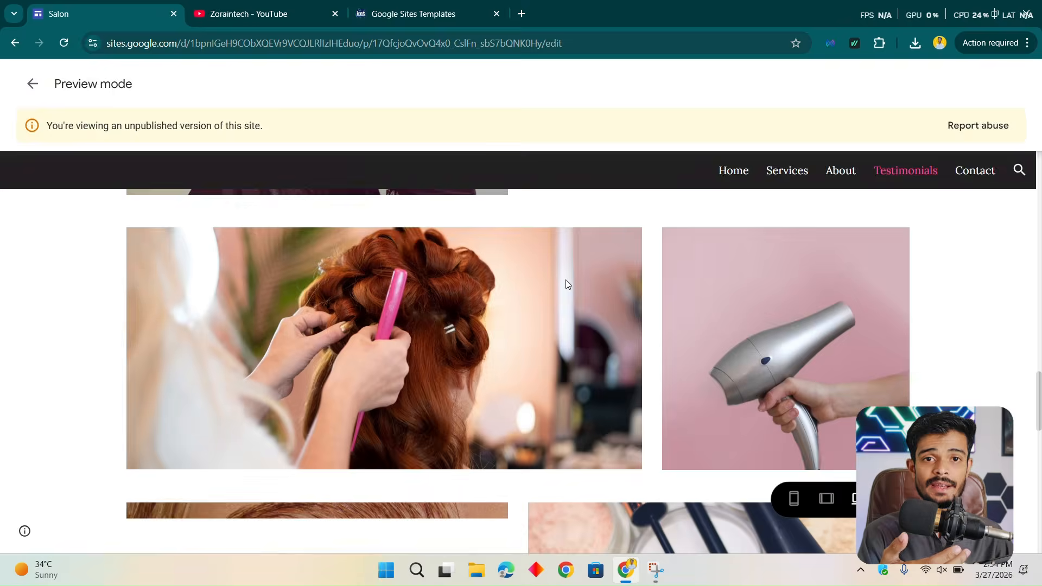
- Examine the Contact page's map and booking footer in the preview, and return to the editor
left_click(964, 170)
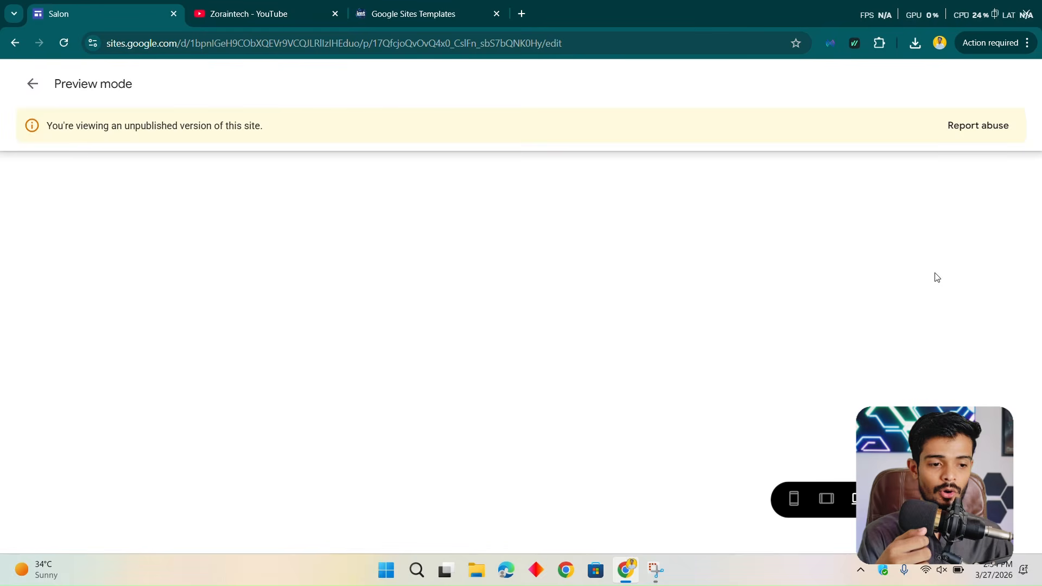
scroll(826, 245, "down", 10)
scroll(650, 205, "down", 4)
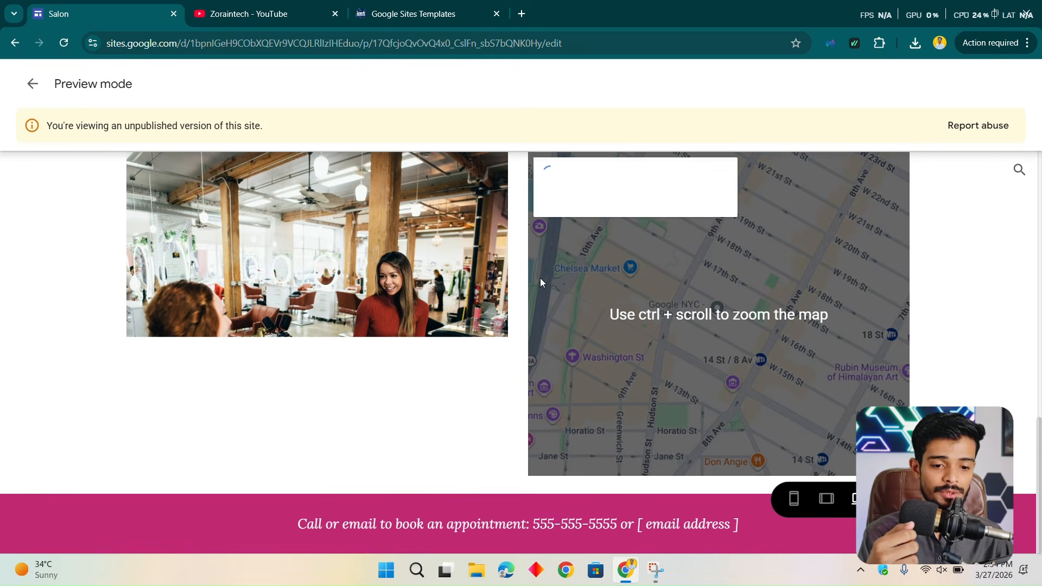
scroll(632, 366, "up", 5)
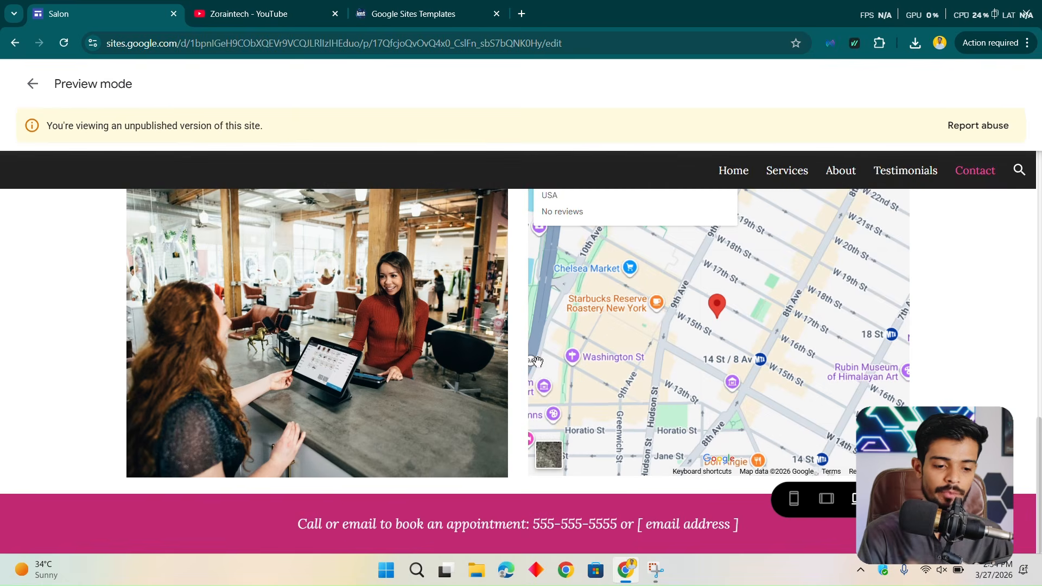
scroll(635, 368, "down", 5)
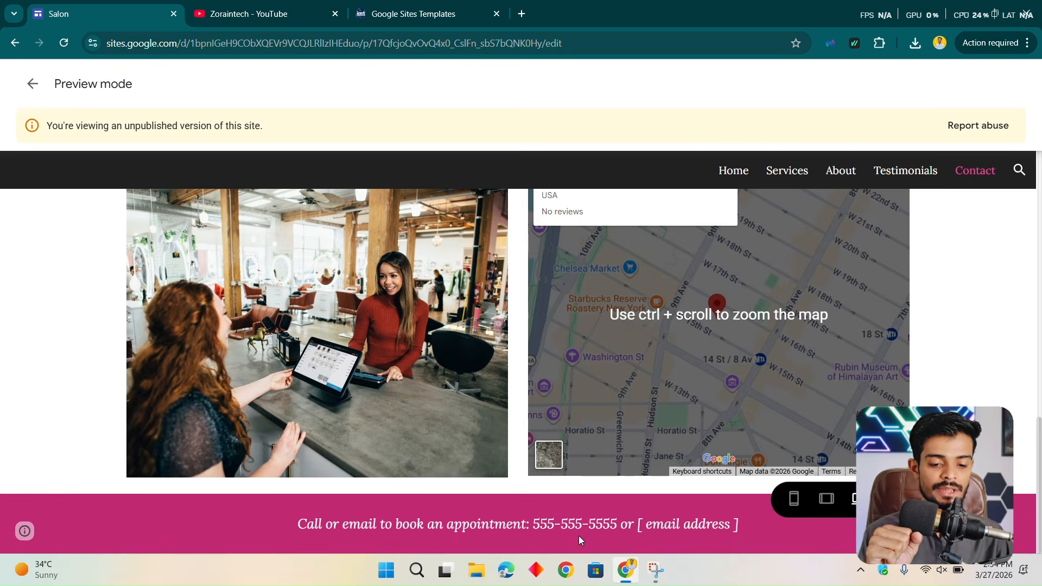
left_click_drag(581, 525, 825, 522)
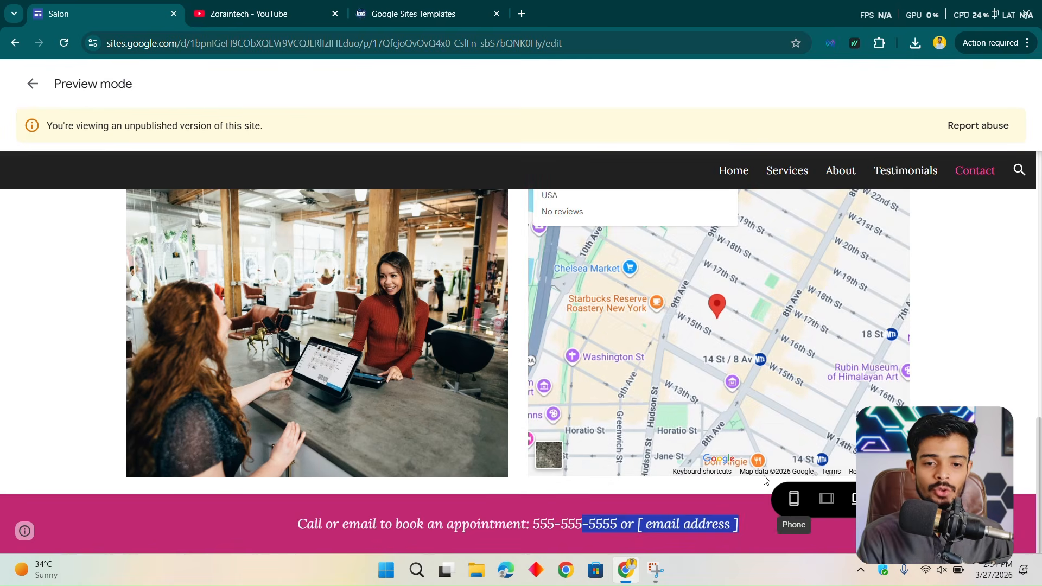
scroll(858, 379, "up", 10)
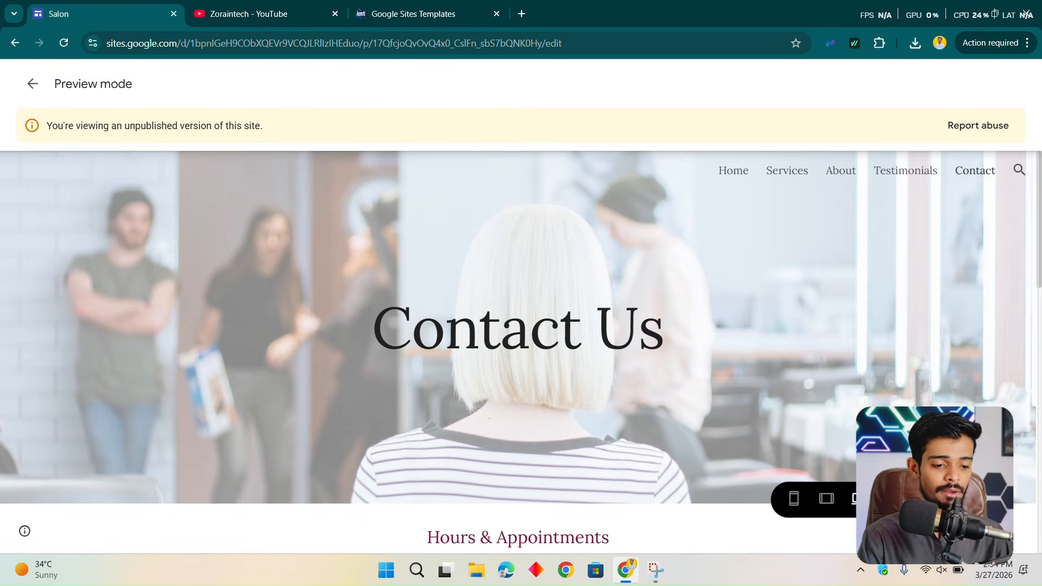
key("Escape")
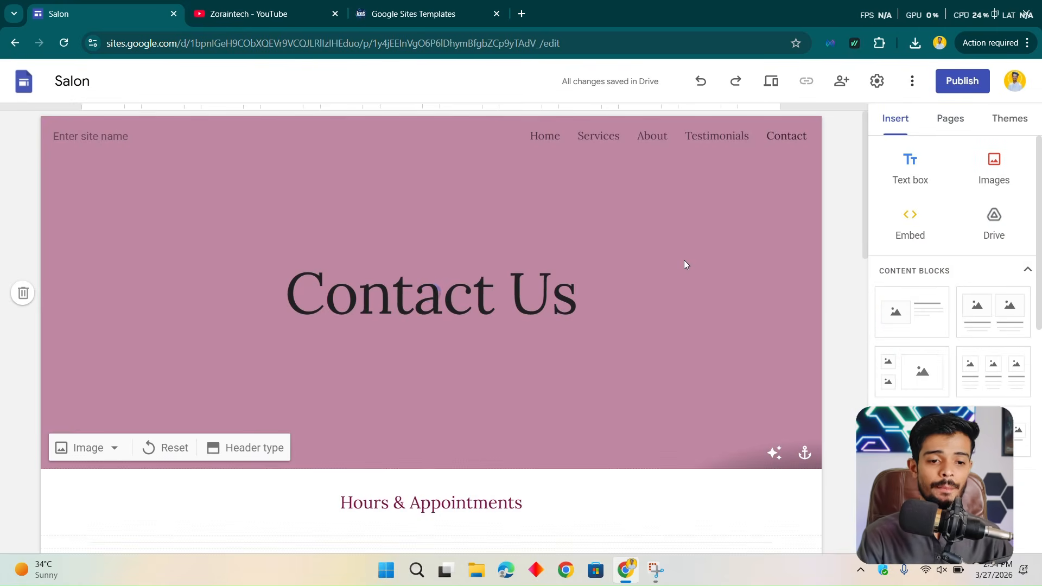